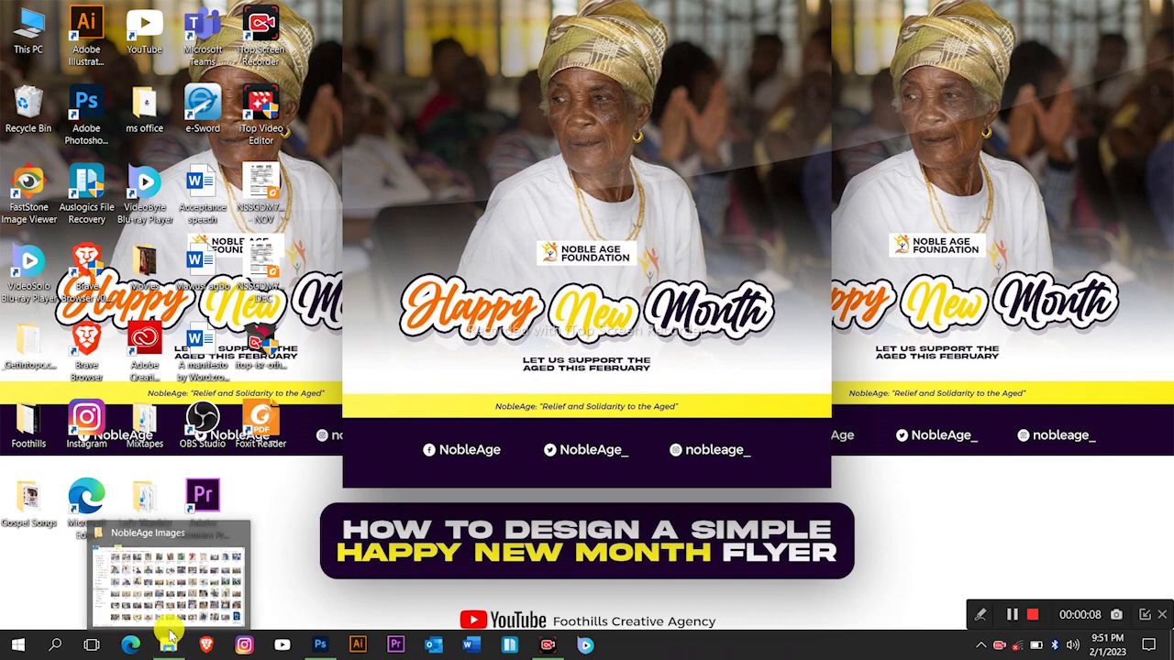
Step: Bring the Photoshop window showing NobleAge Flyers.psd to the front
mouse_move(183, 653)
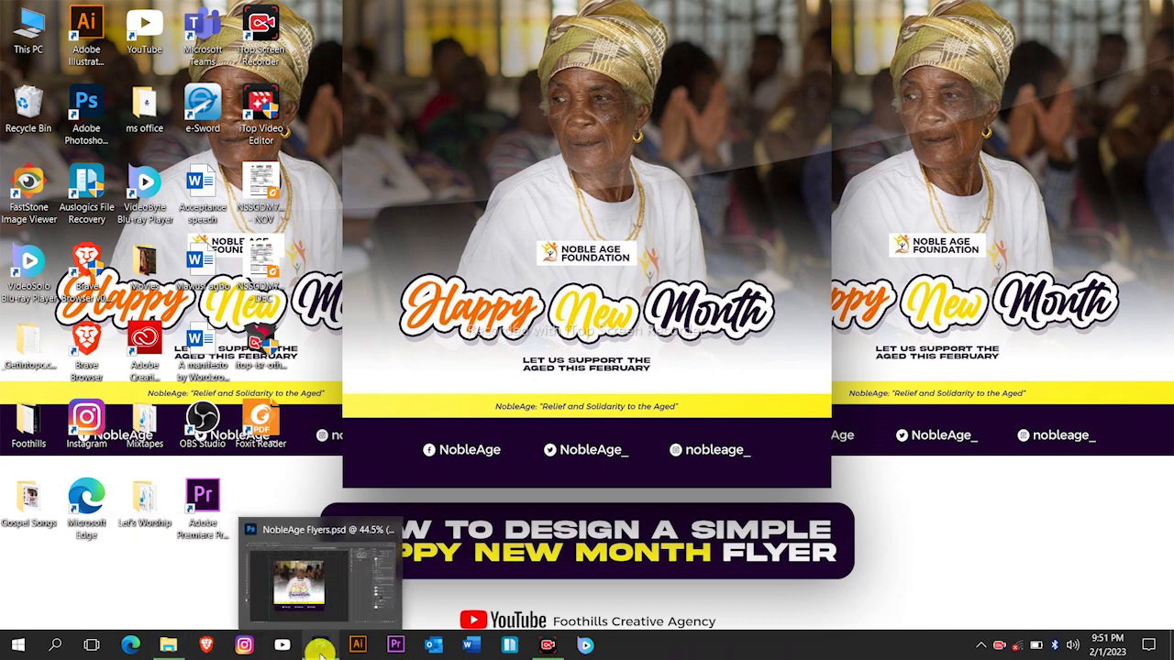
left_click(319, 647)
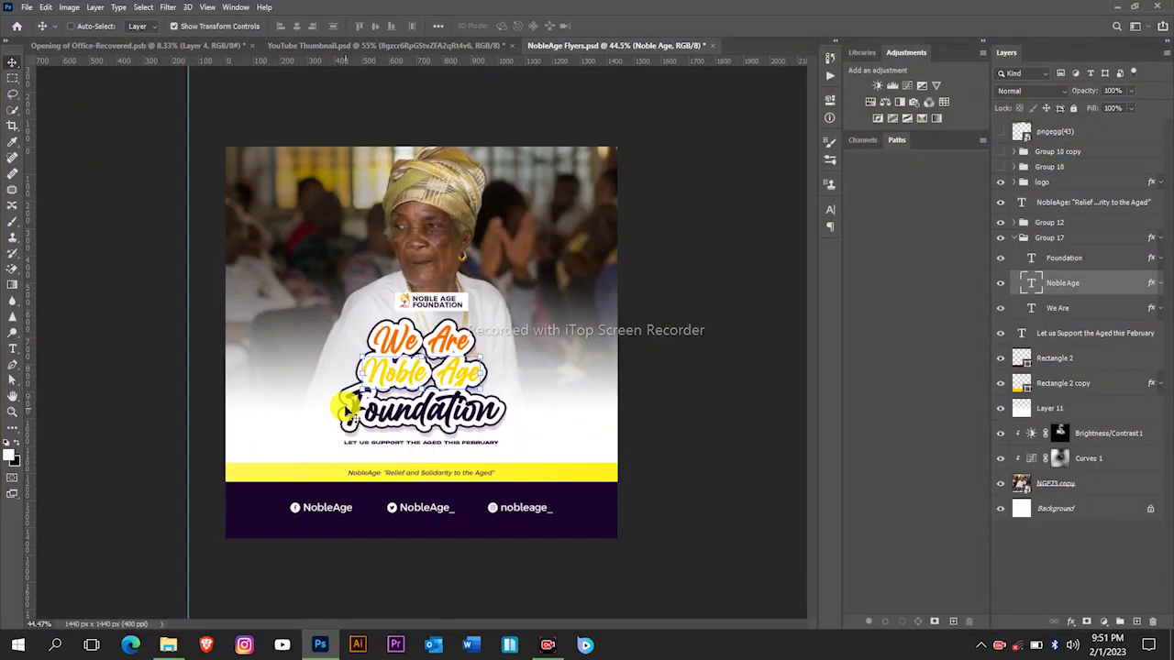
scroll(345, 407, "up", 3)
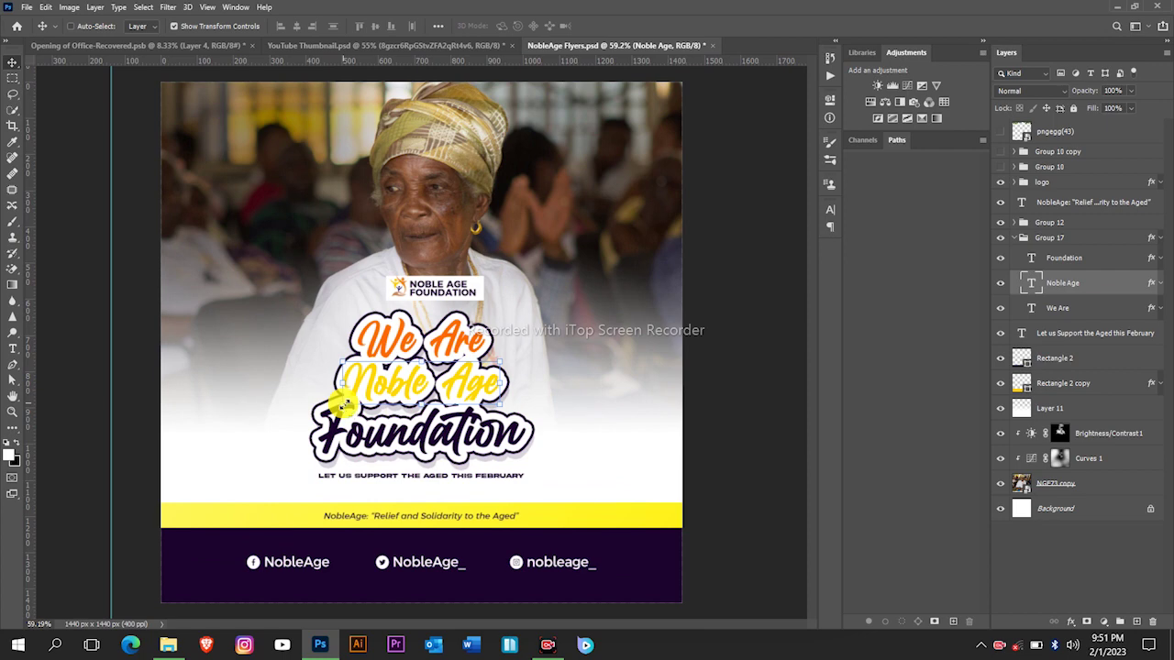
scroll(345, 407, "down", 2)
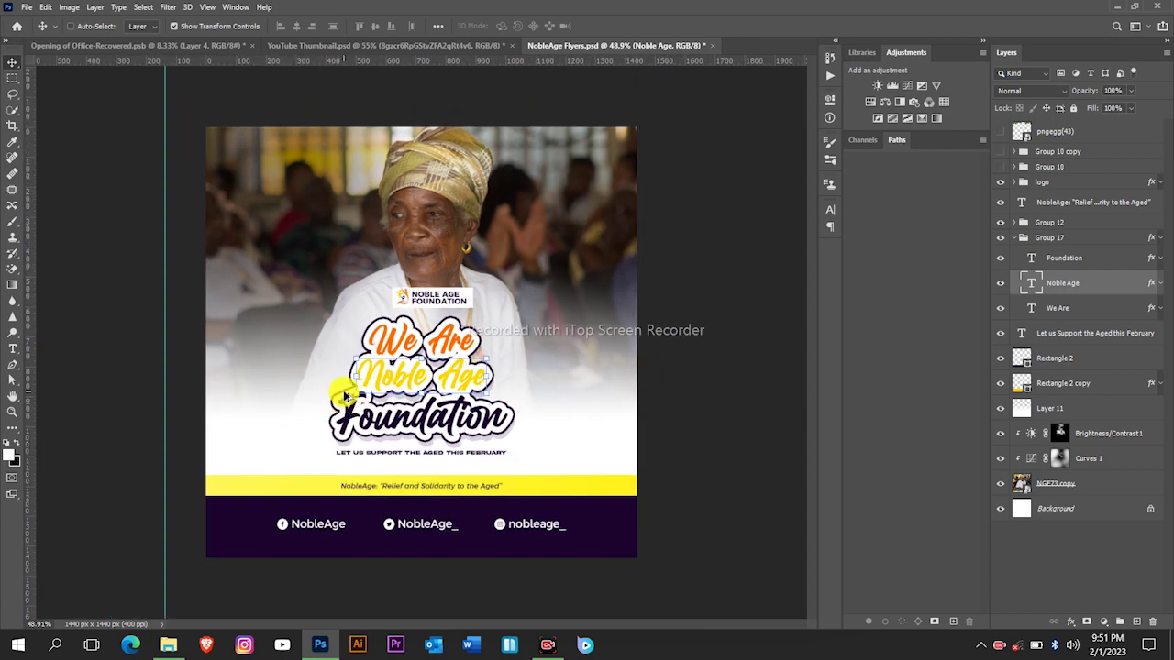
scroll(275, 370, "up", 3)
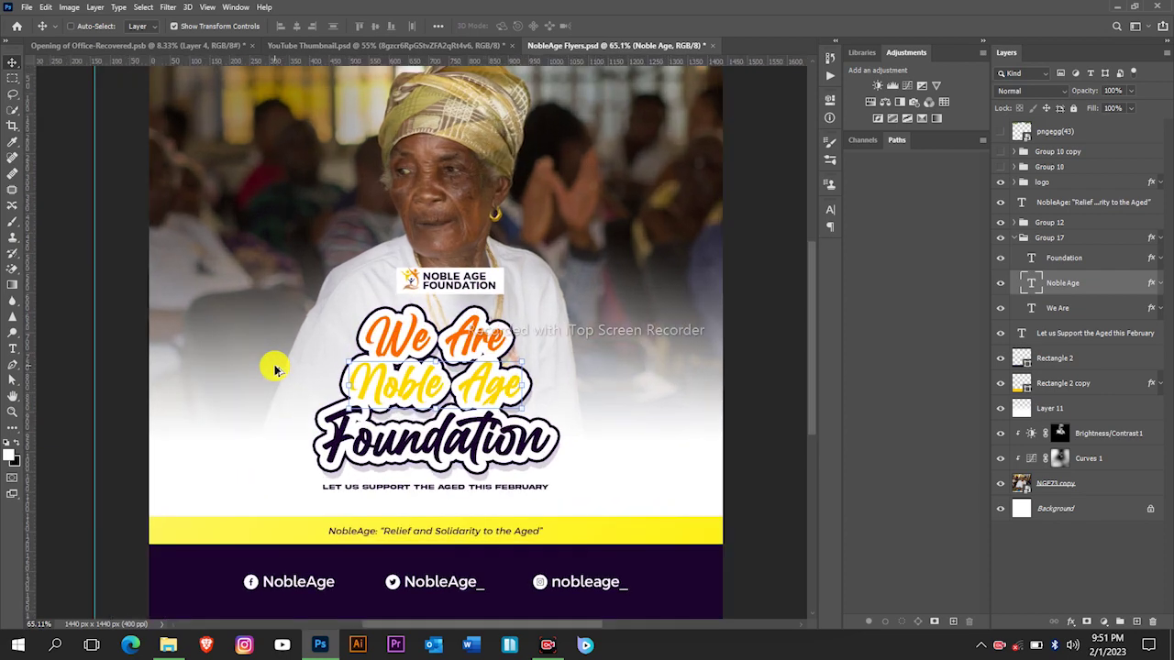
scroll(275, 370, "down", 2)
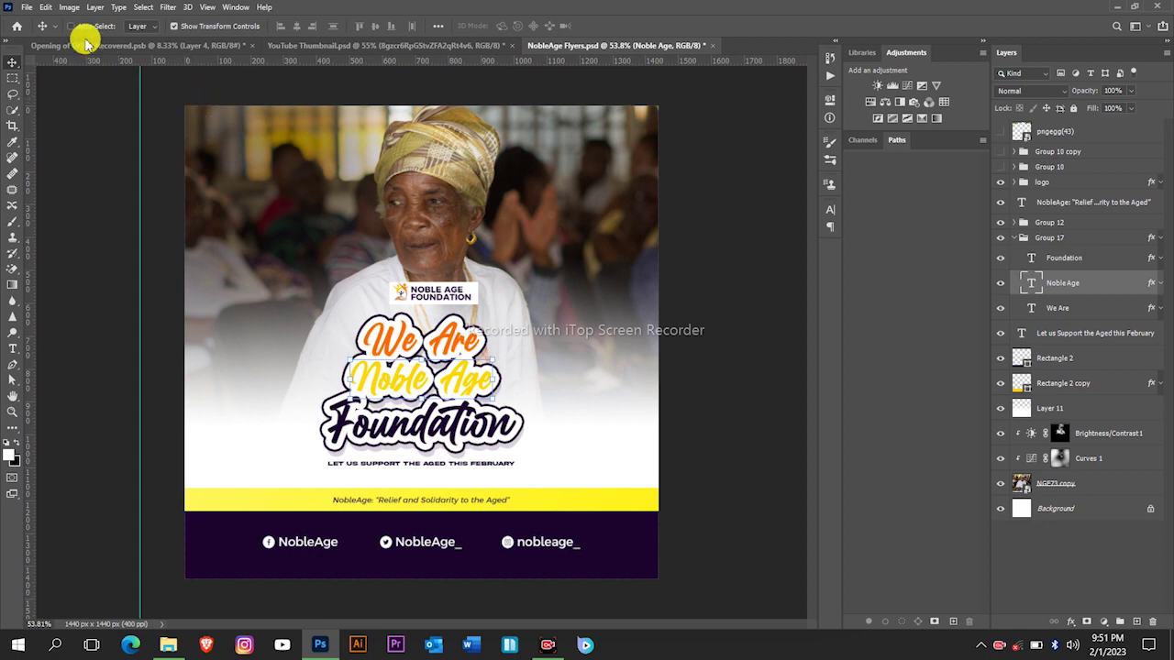
left_click(27, 7)
left_click(35, 9)
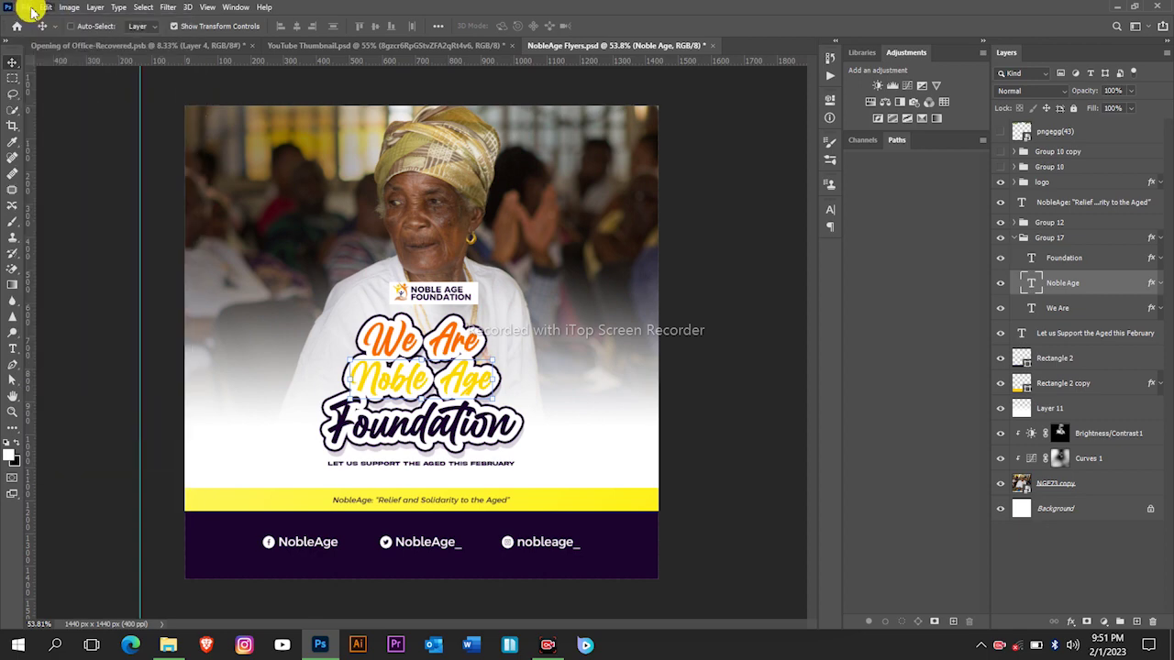
left_click(26, 7)
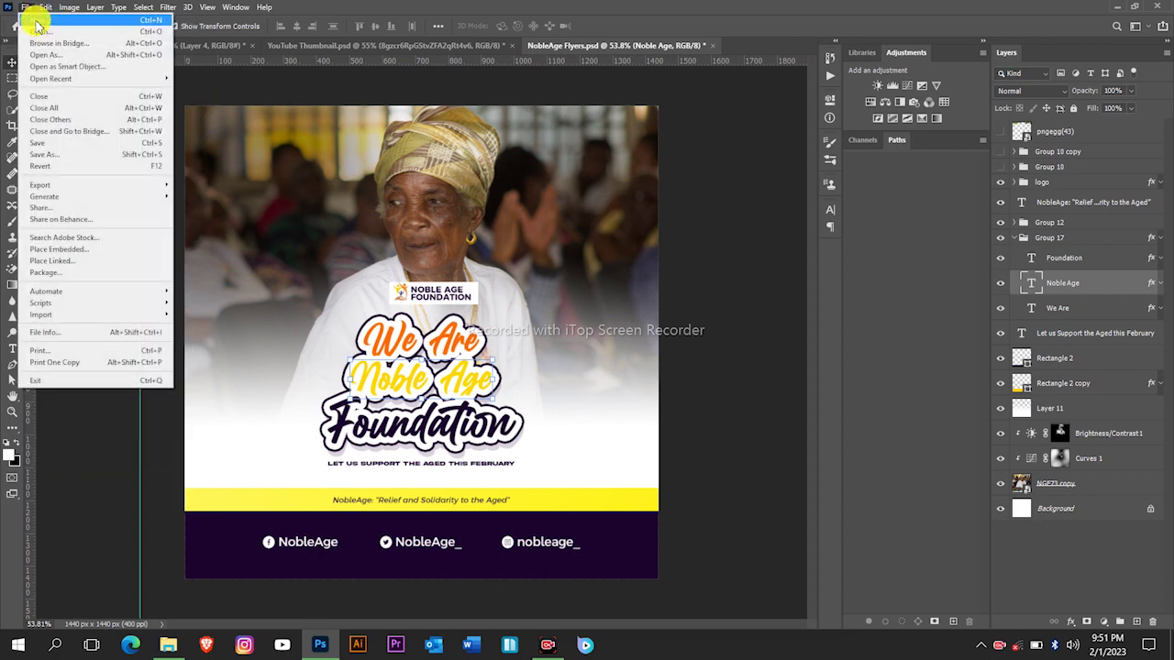
Step: Create a new 1080 × 1080 px, 300 ppi document named 'Happy new Month'
left_click(36, 20)
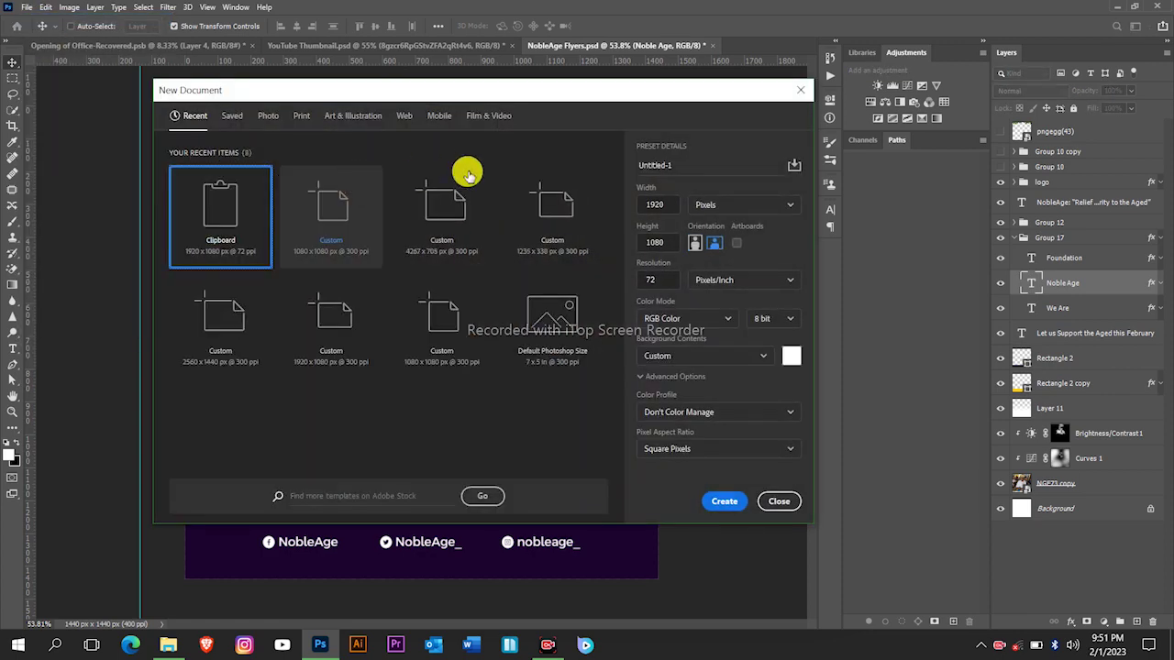
left_click(676, 204)
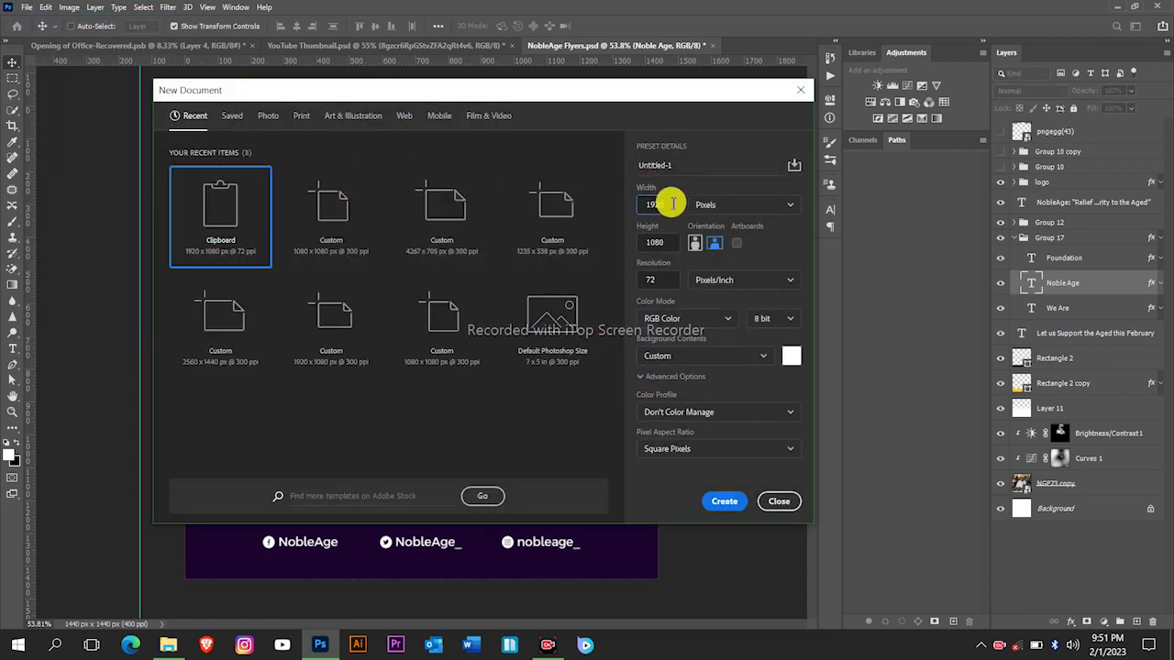
double_click(672, 203)
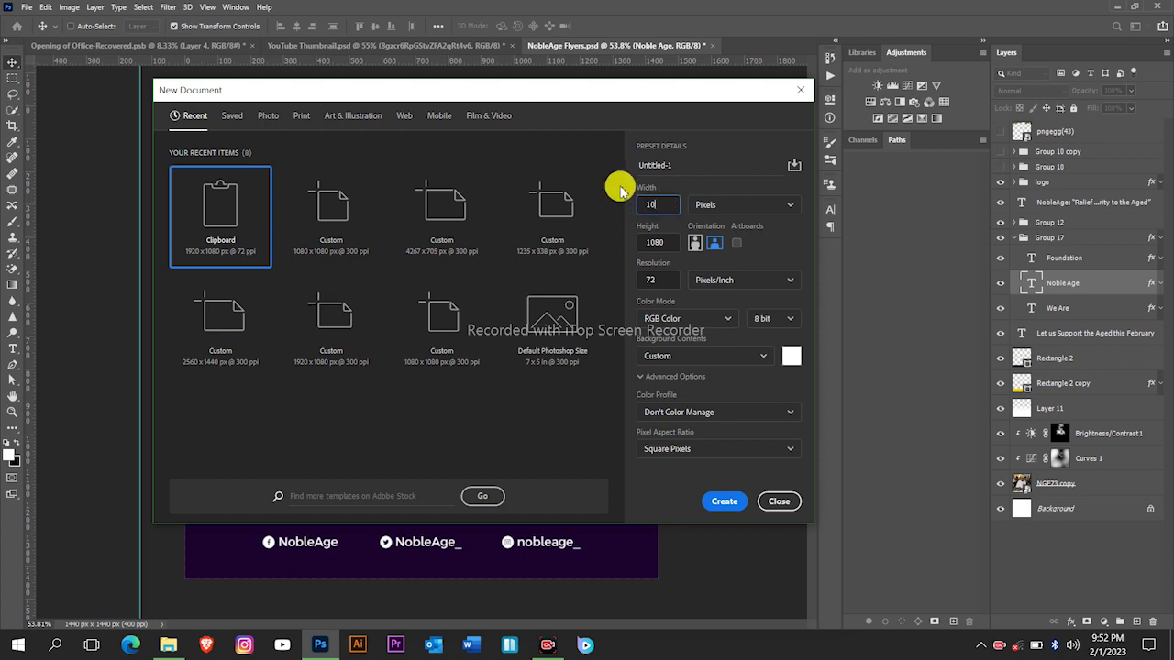
type("1080")
double_click(655, 280)
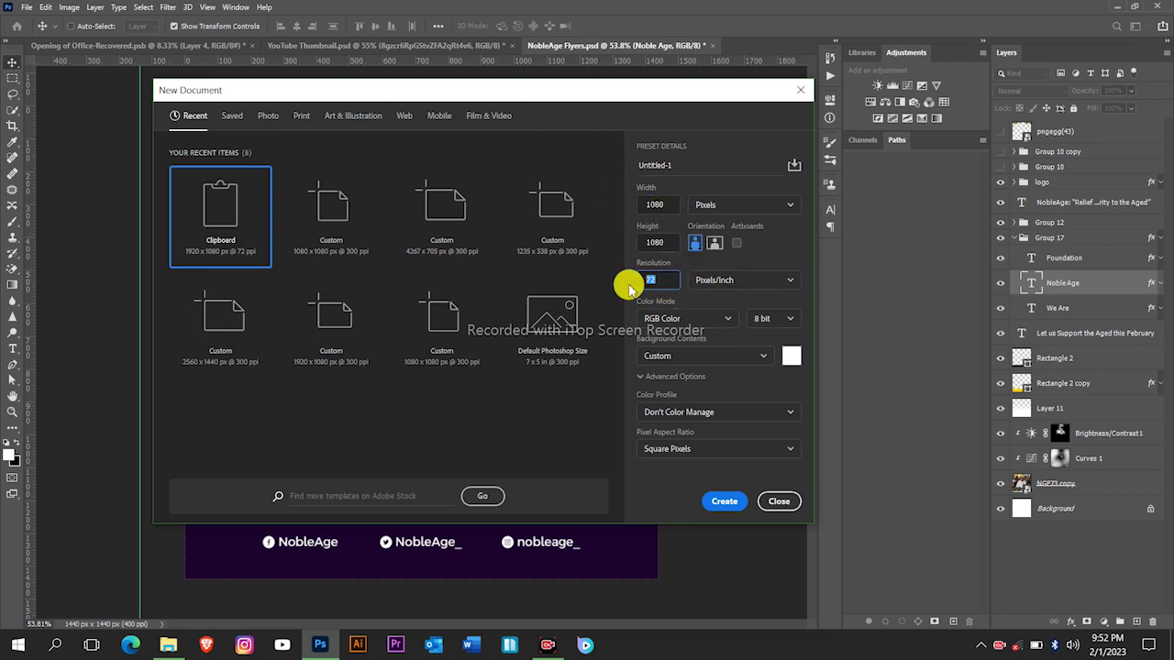
type("300")
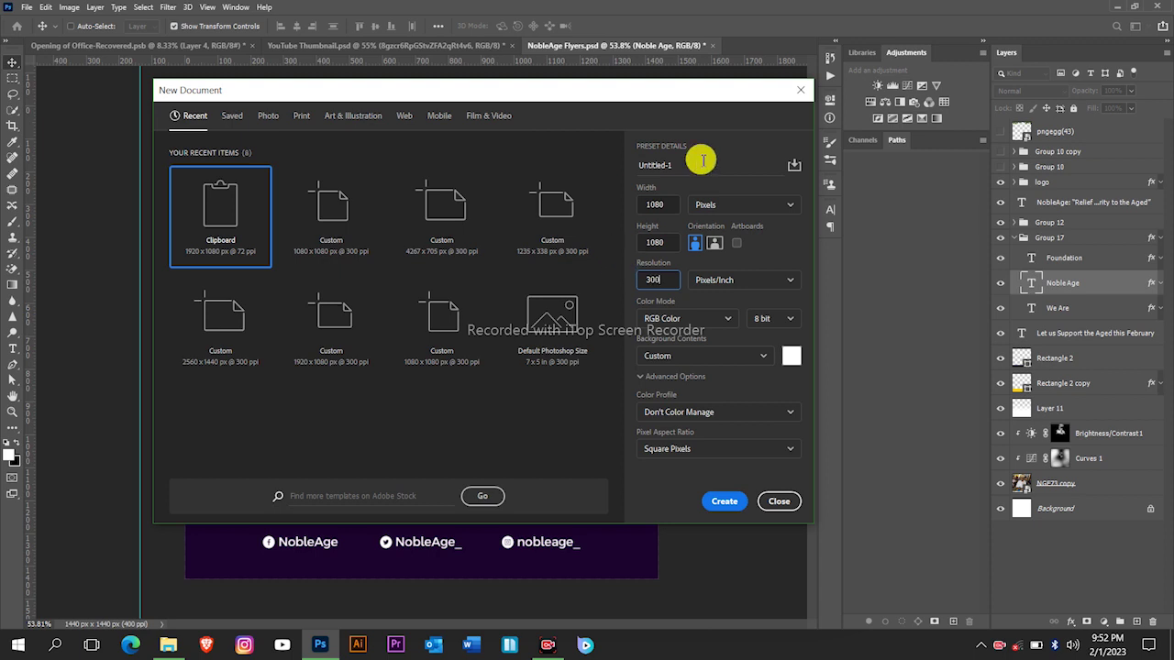
double_click(677, 166)
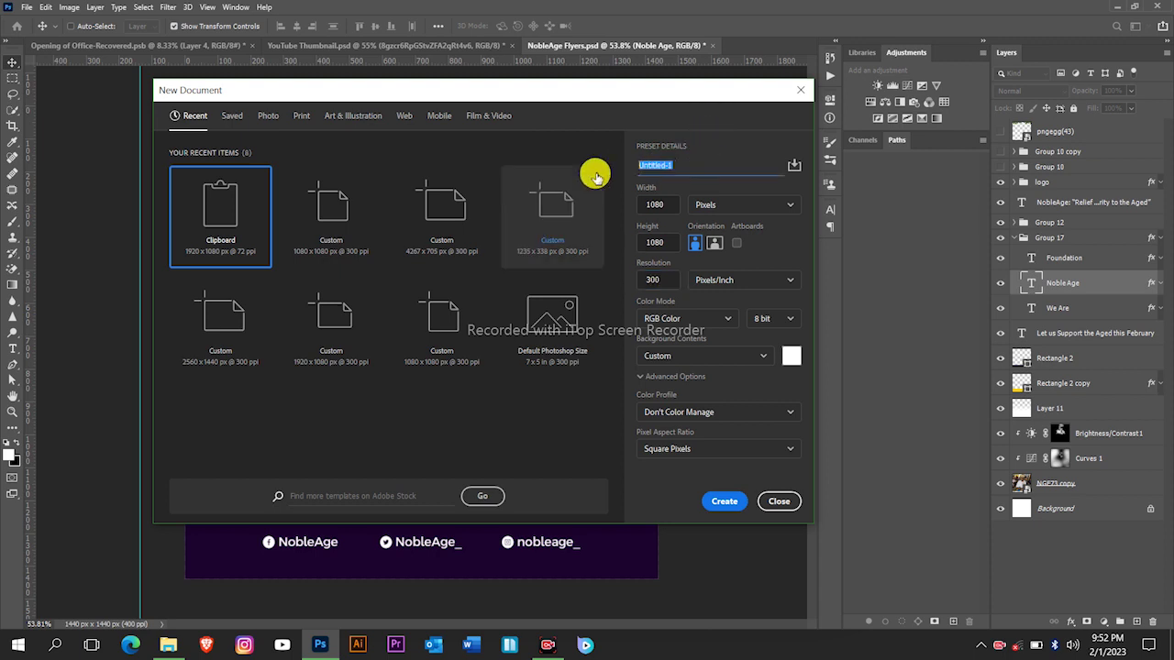
type("Happy new Month")
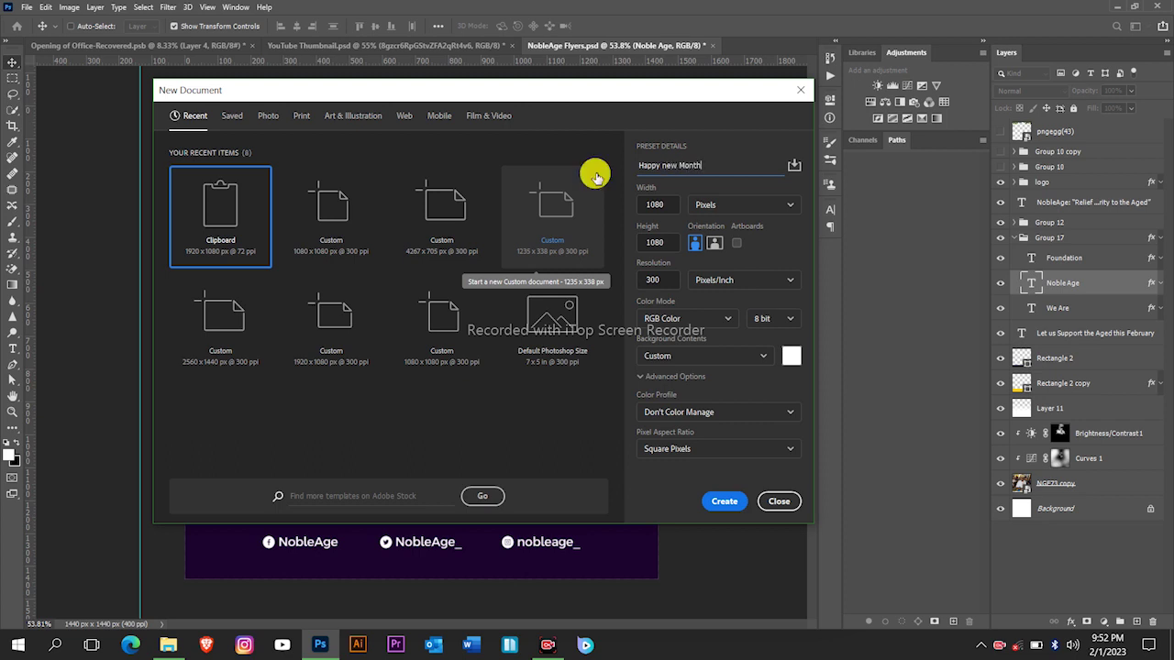
left_click(688, 510)
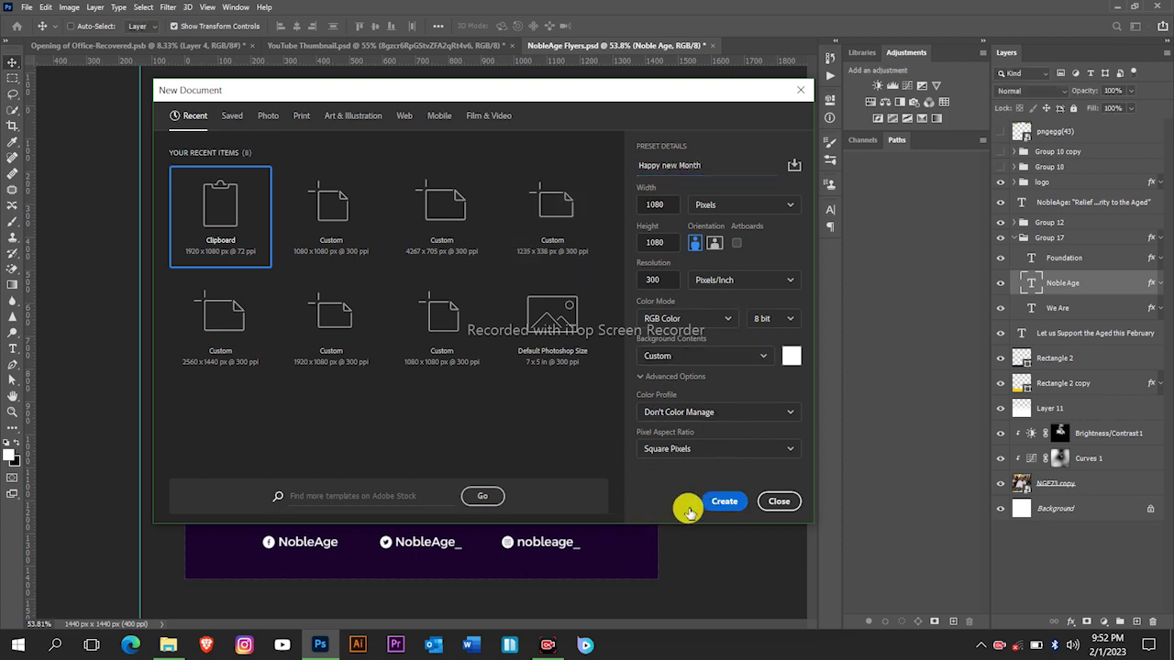
Step: Drag the NGF73 photo from the images folder into the new document and commit it
scroll(548, 380, "up", 1)
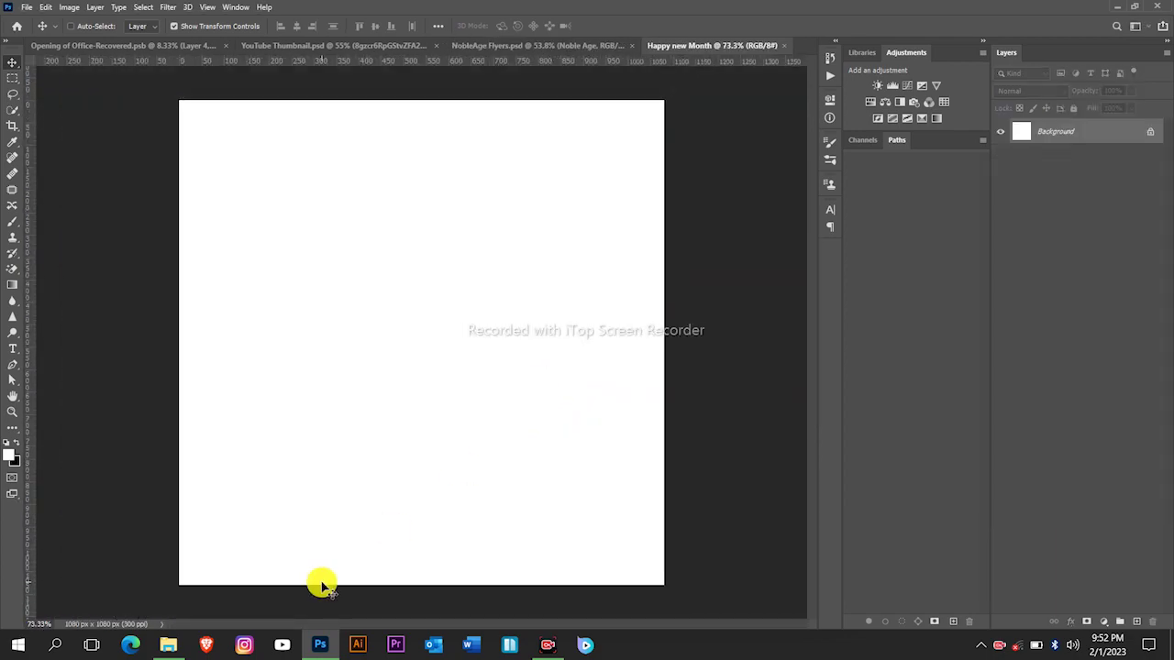
left_click(169, 646)
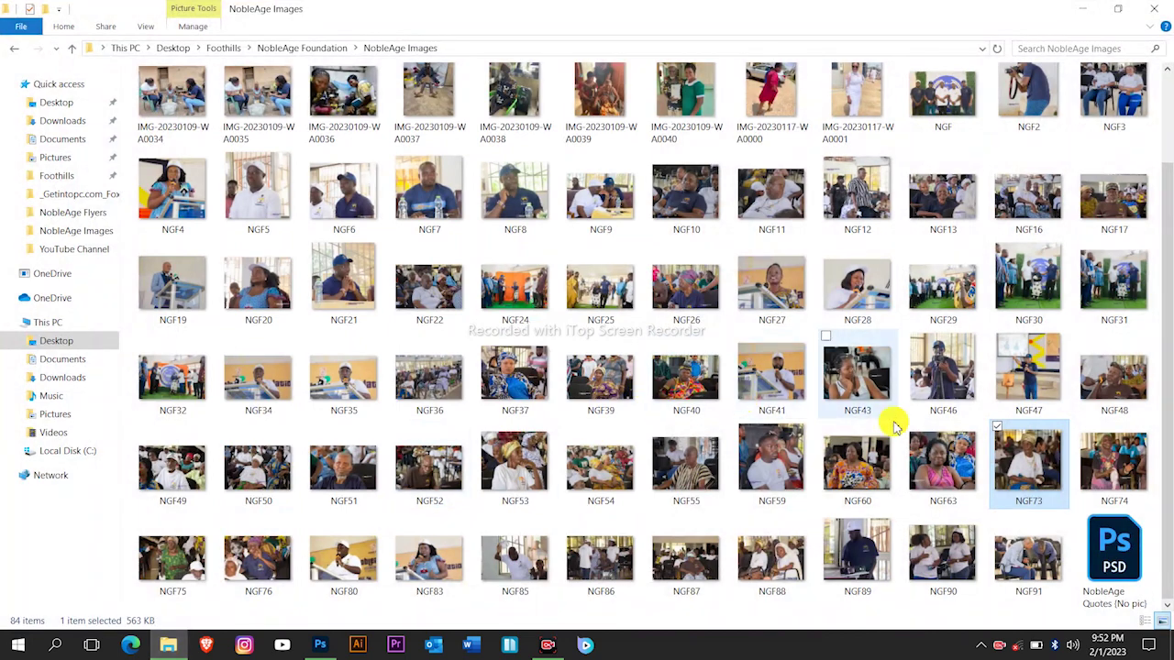
left_click_drag(1027, 451, 462, 377)
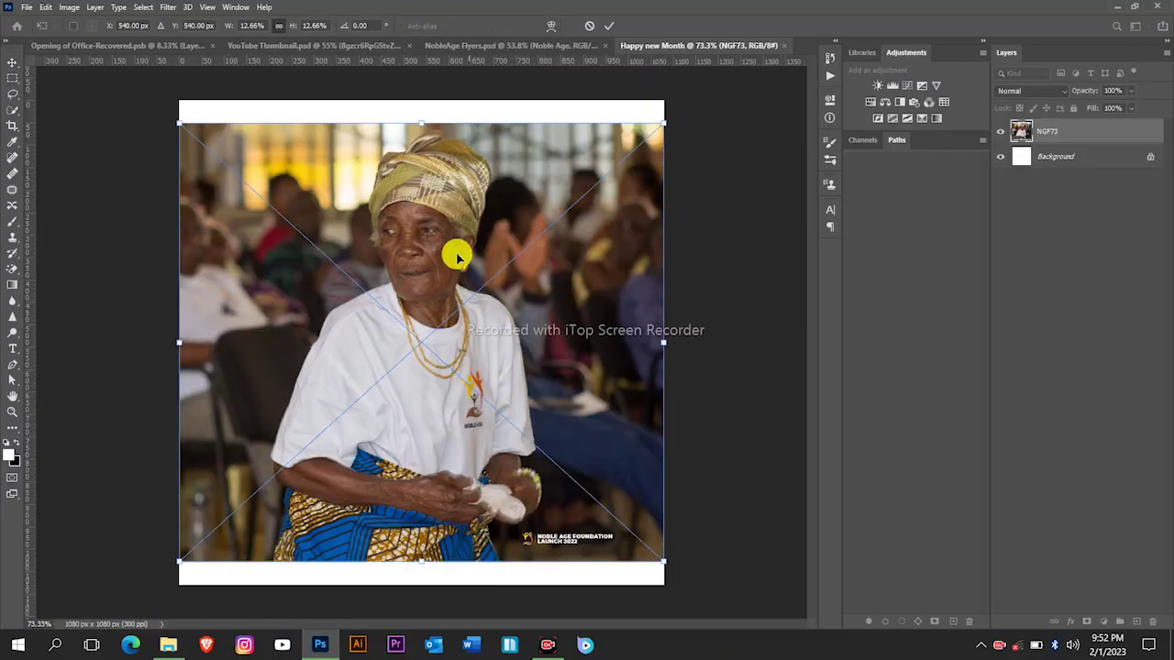
left_click(617, 26)
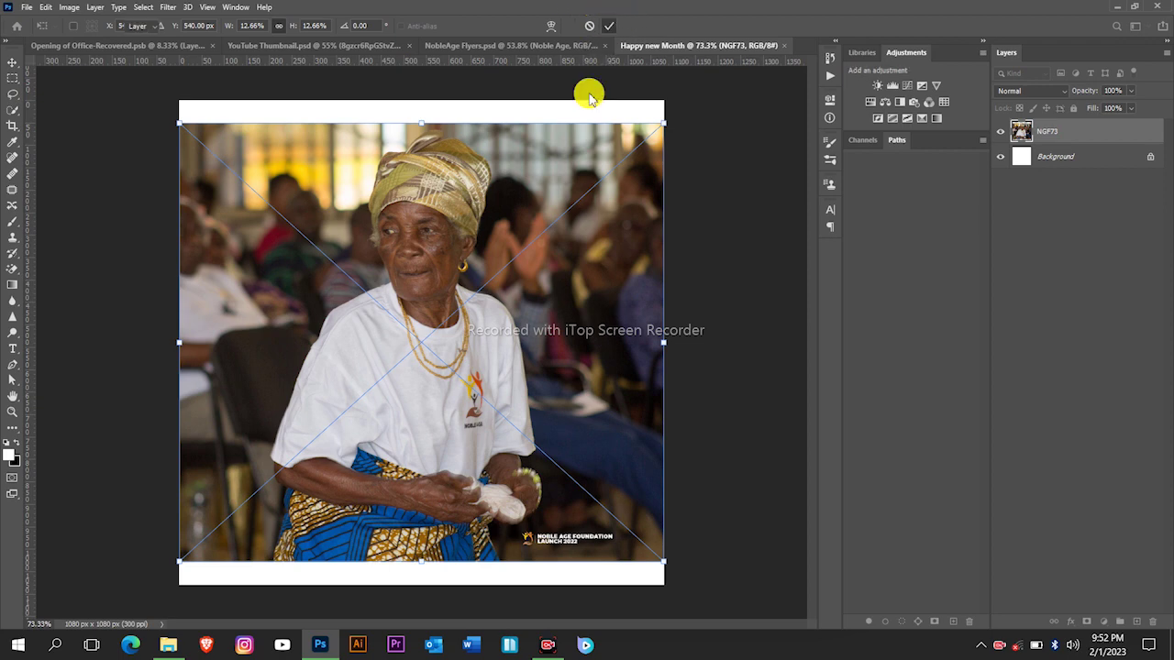
Step: Scale and position the photo to fill the canvas except a white strip at the bottom
left_click_drag(532, 254, 524, 259)
left_click_drag(664, 320, 676, 317)
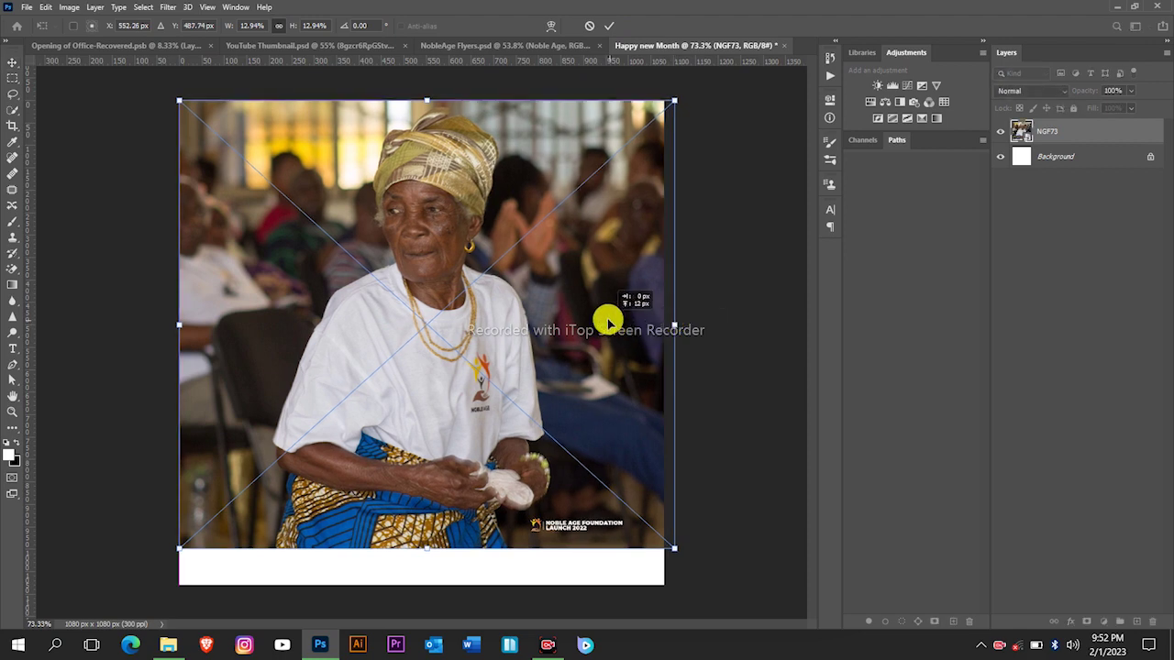
left_click_drag(608, 323, 608, 319)
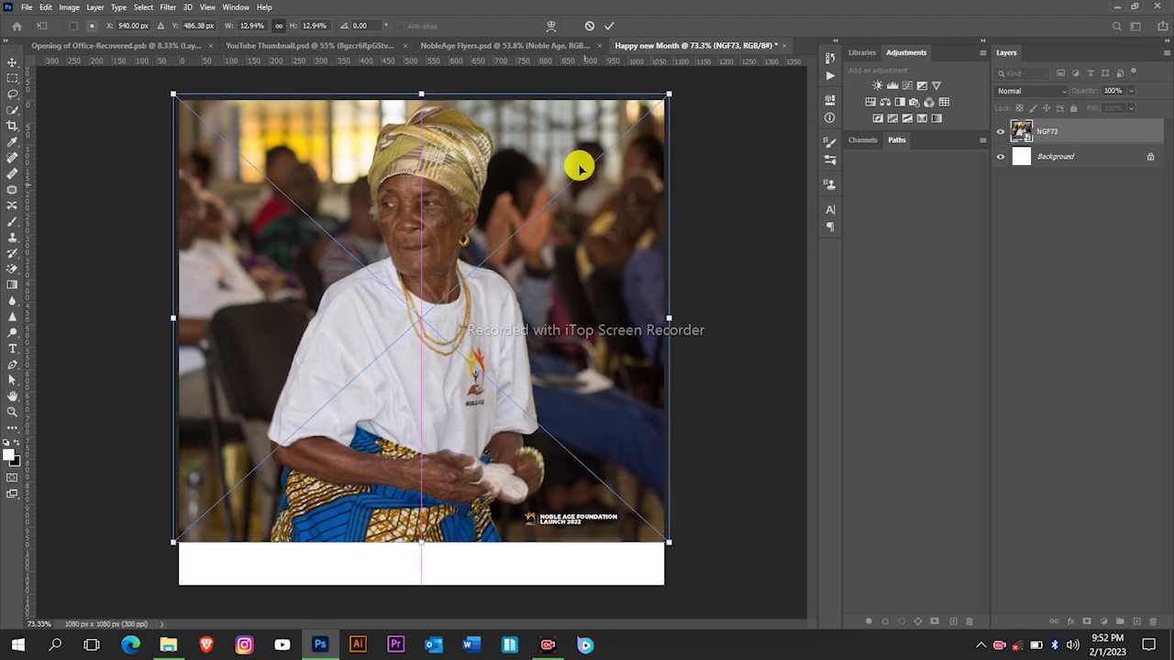
left_click(608, 25)
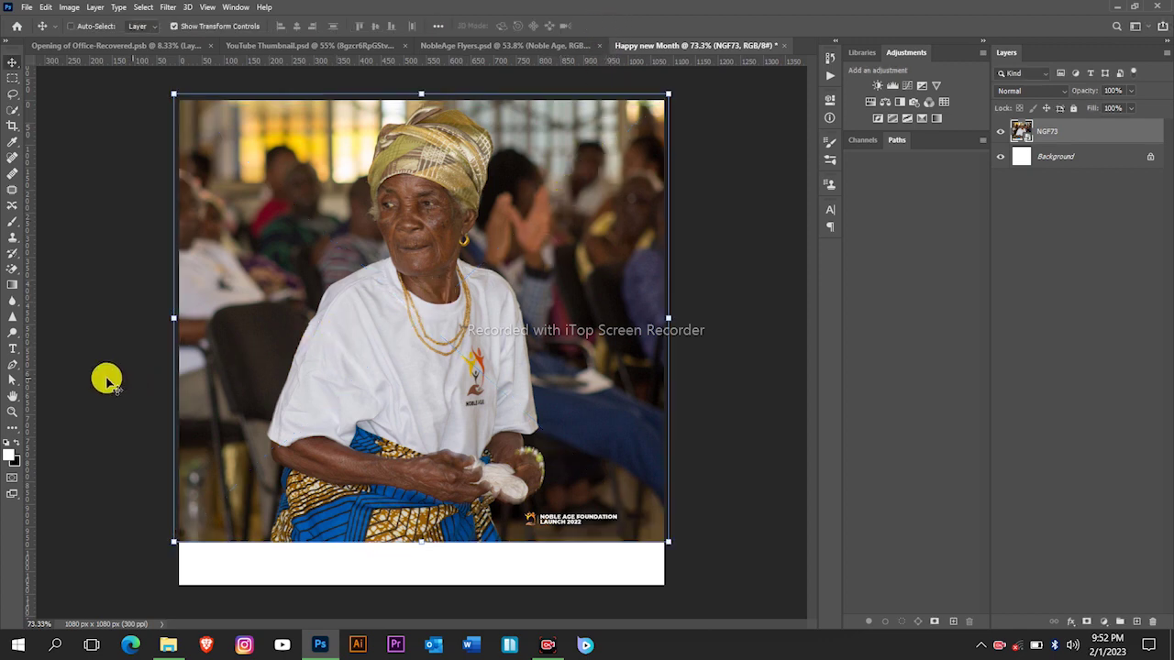
mouse_move(1148, 617)
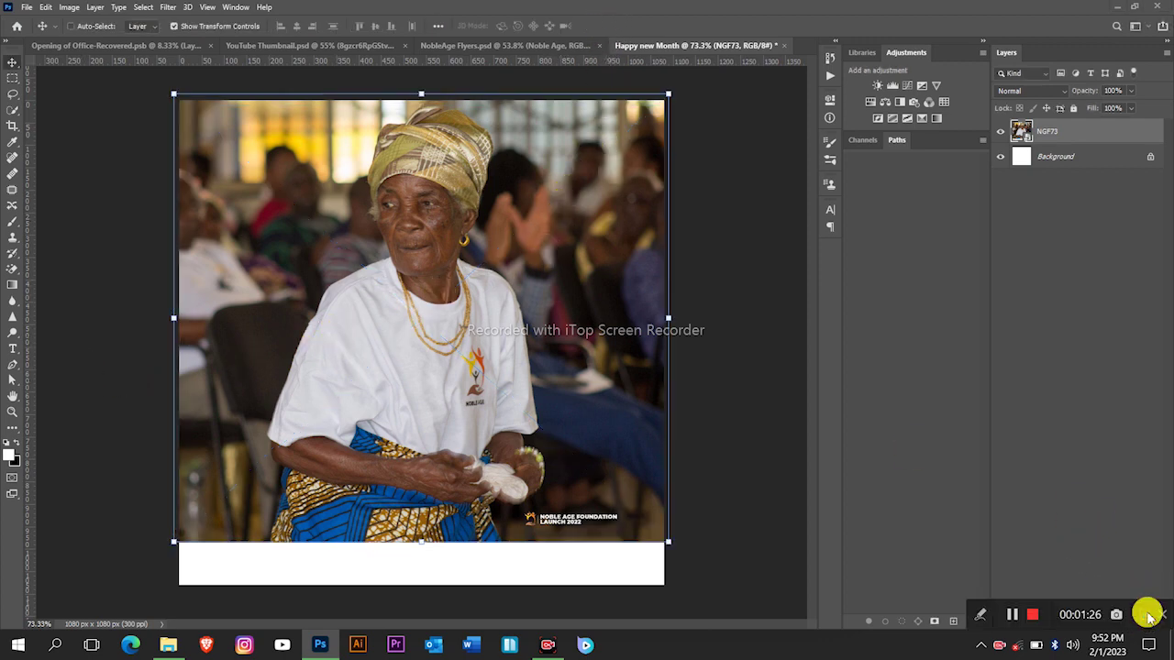
Step: On a new layer, draw a white gradient fading upward from the photo's bottom edge
left_click(1139, 624)
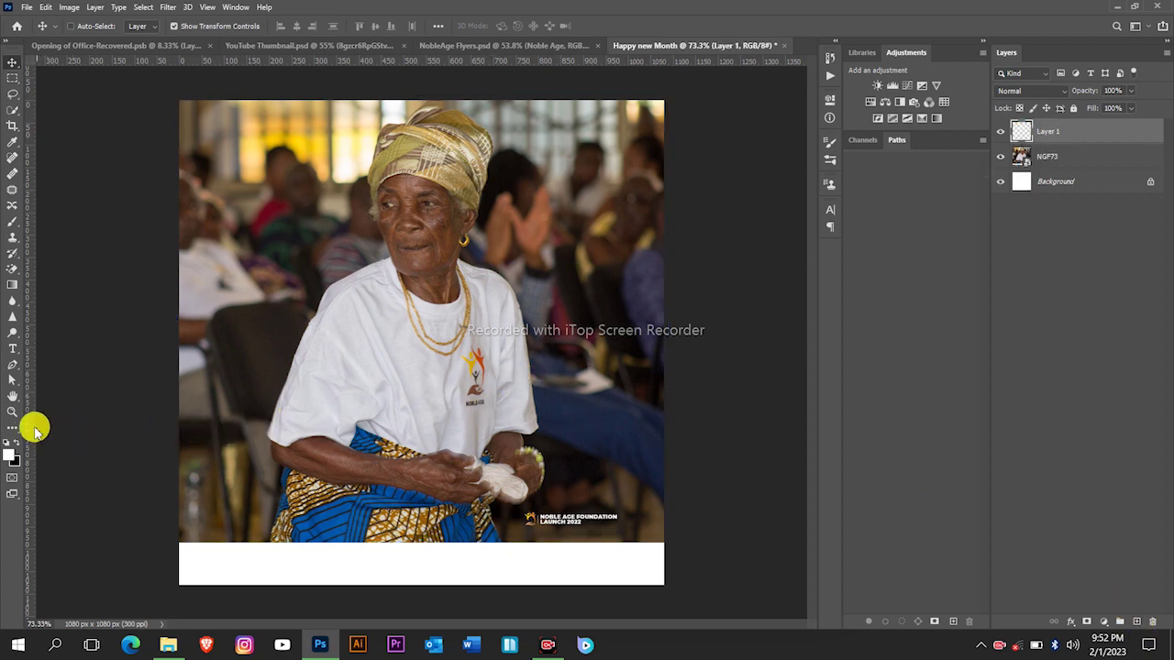
left_click(13, 288)
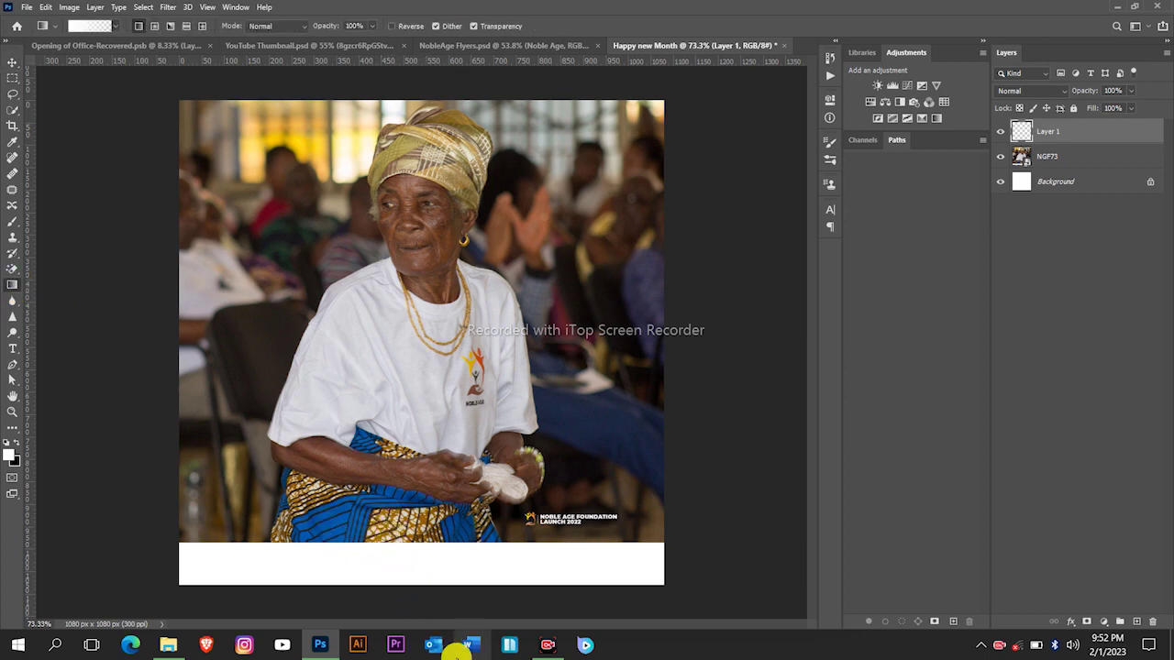
left_click_drag(418, 544, 423, 380)
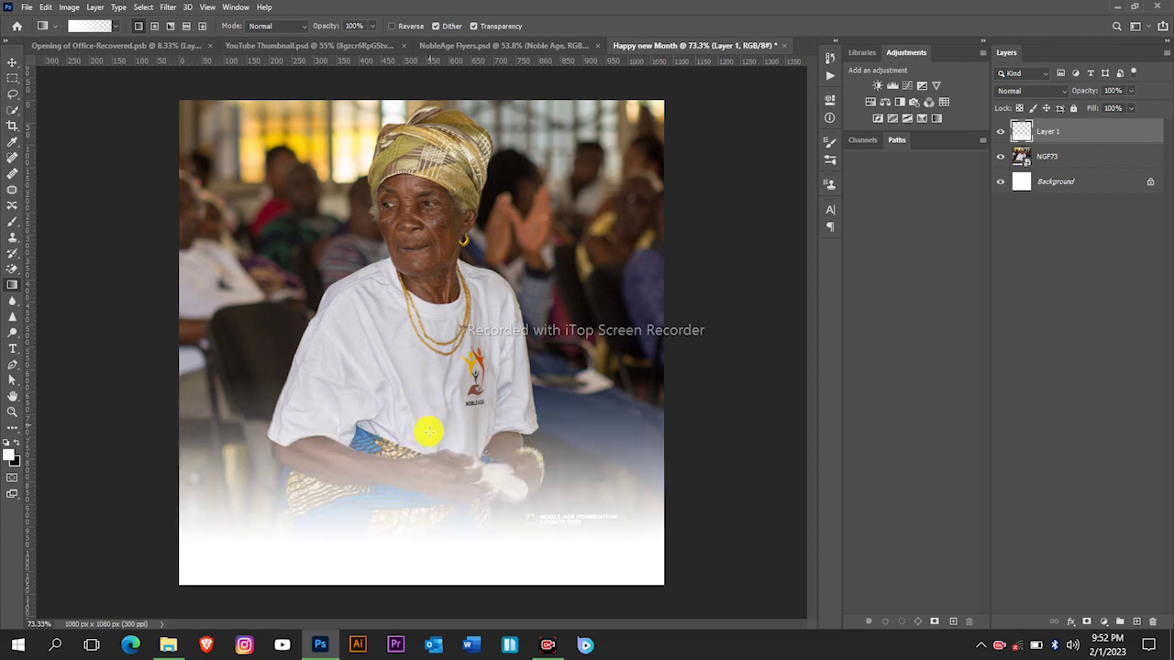
key("ctrl+z")
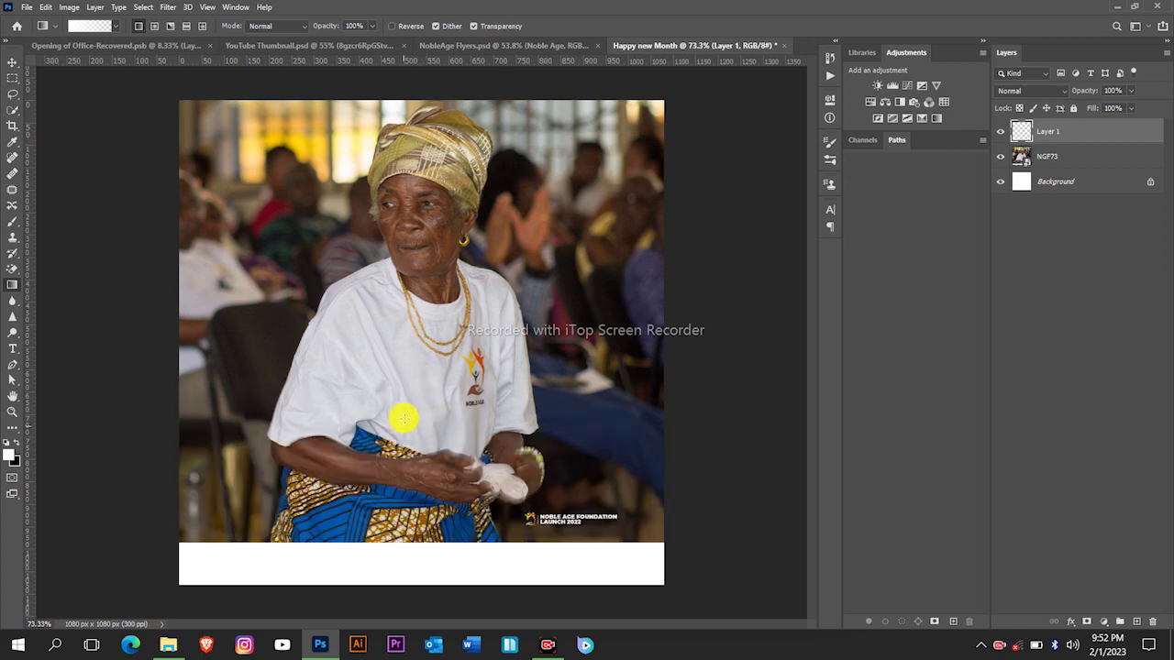
left_click_drag(428, 540, 420, 277)
Step: Move the white fade lower and scale it up to about 114%
key("v")
left_click_drag(483, 401, 482, 431)
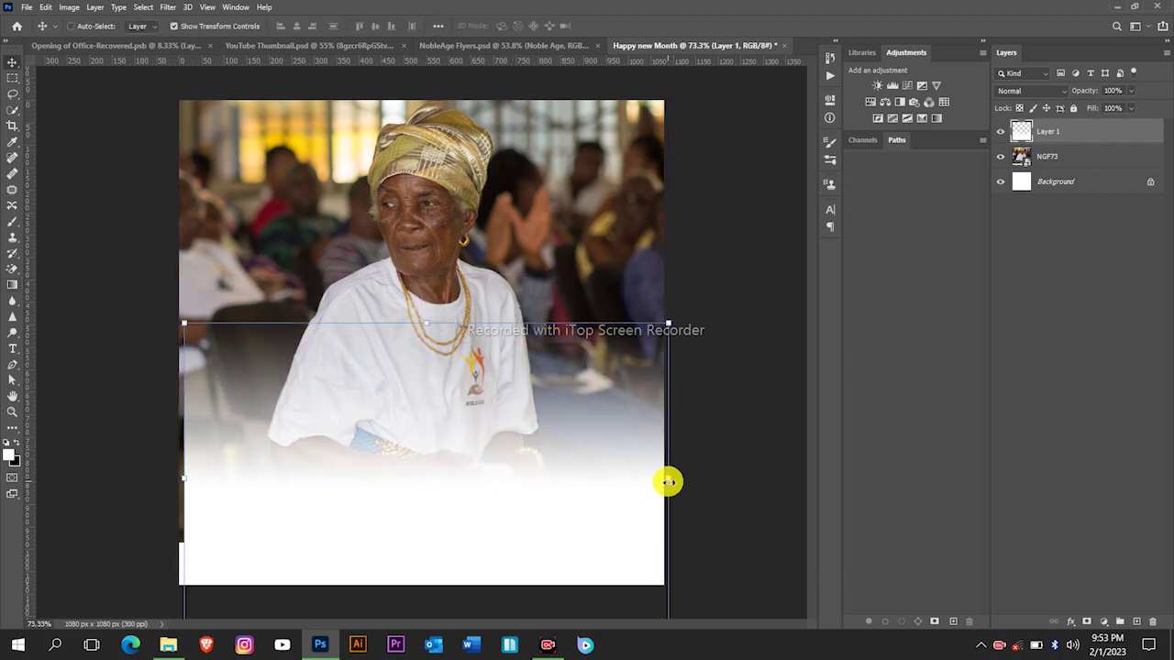
left_click_drag(668, 482, 610, 489)
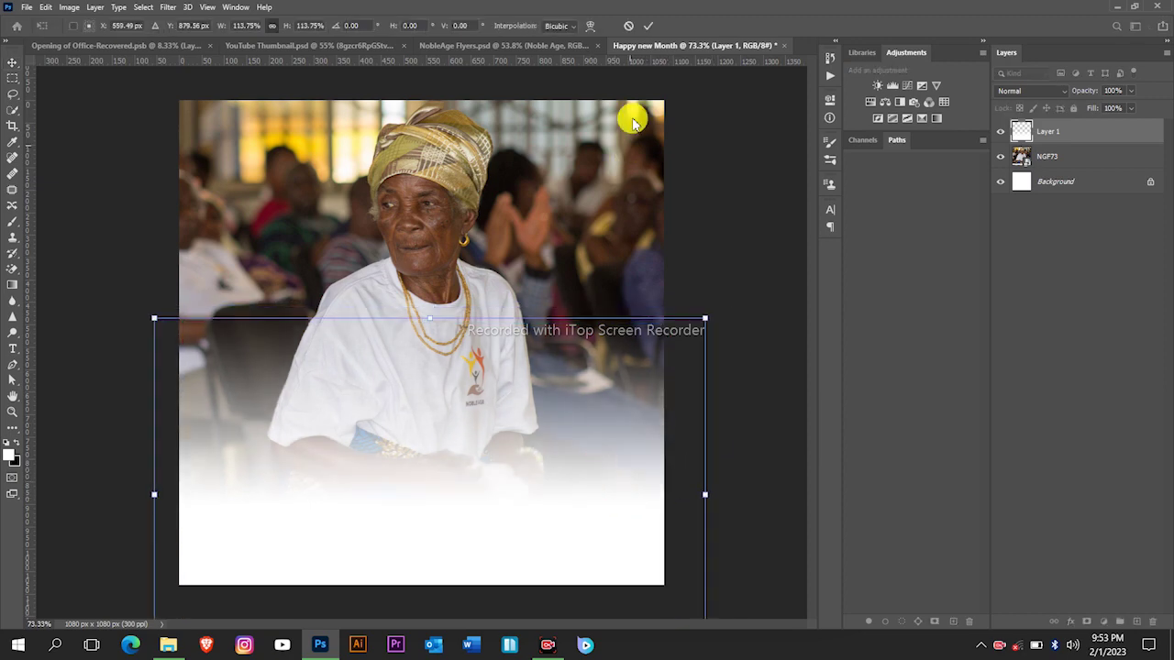
left_click(648, 25)
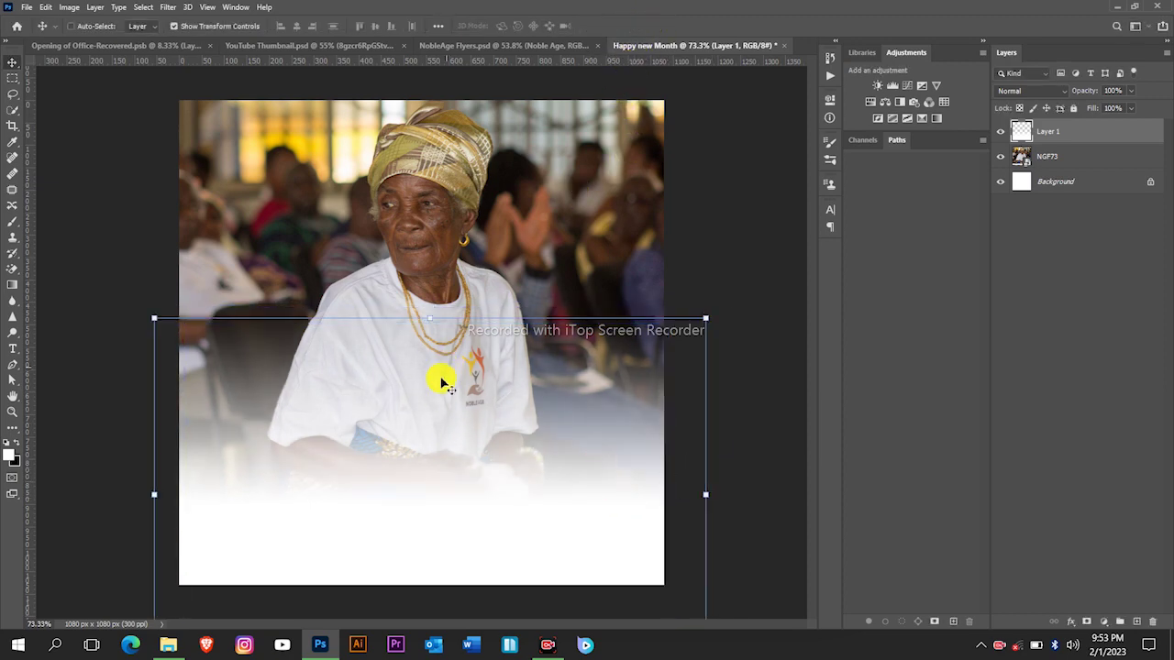
scroll(438, 406, "up", 3)
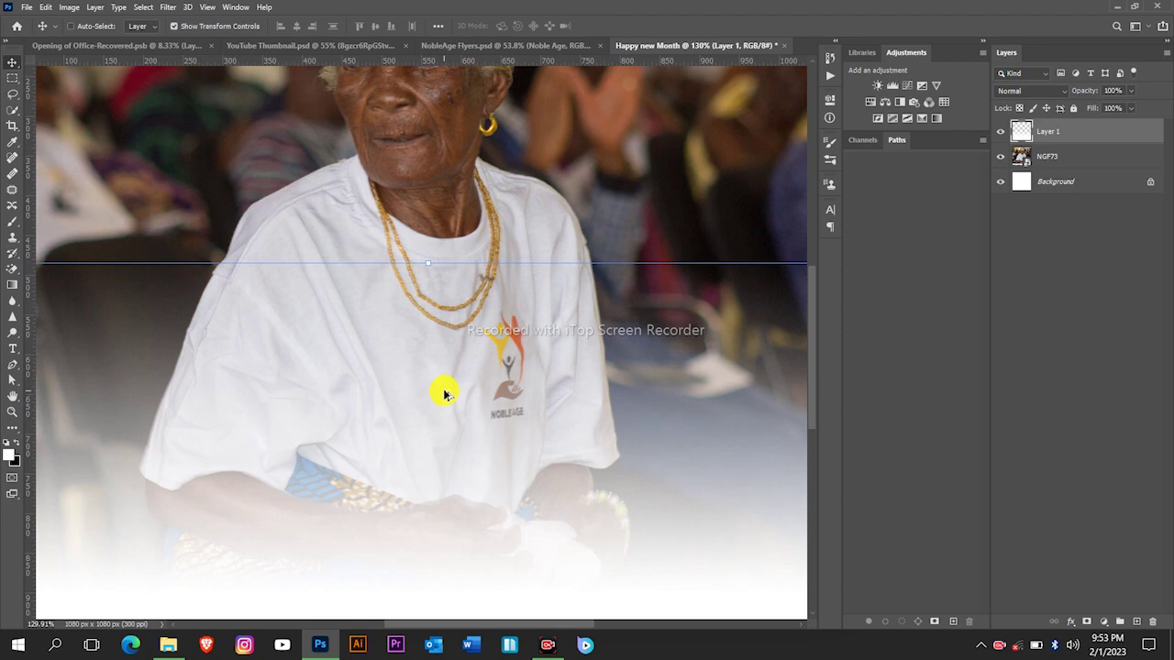
scroll(444, 394, "down", 5)
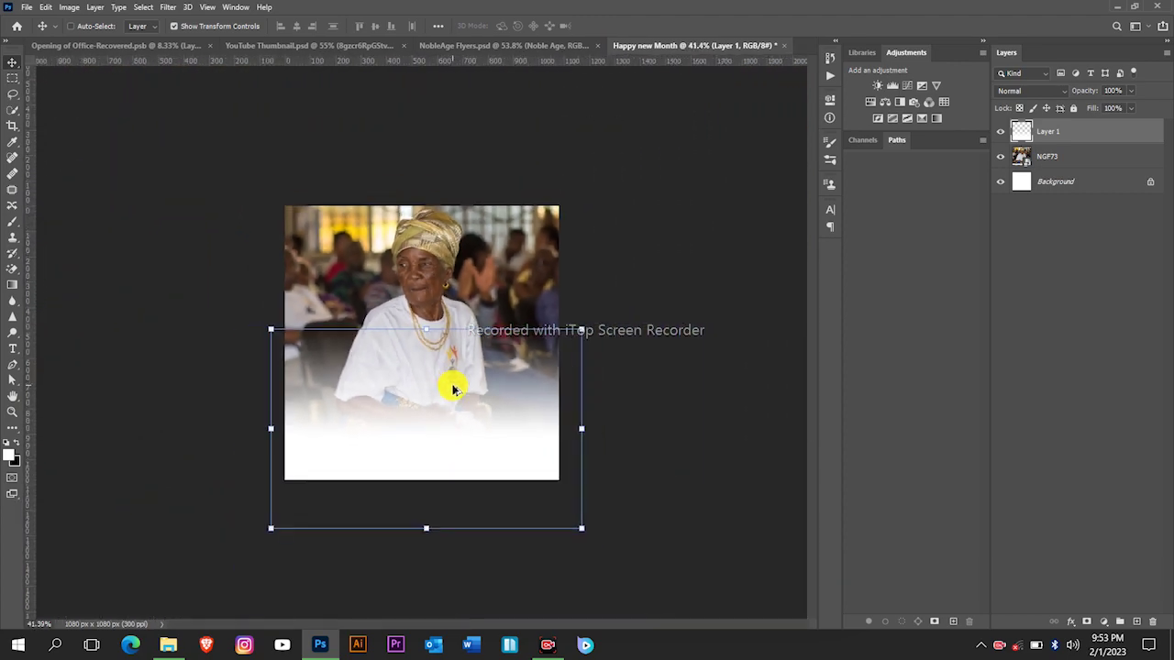
scroll(428, 275, "up", 2)
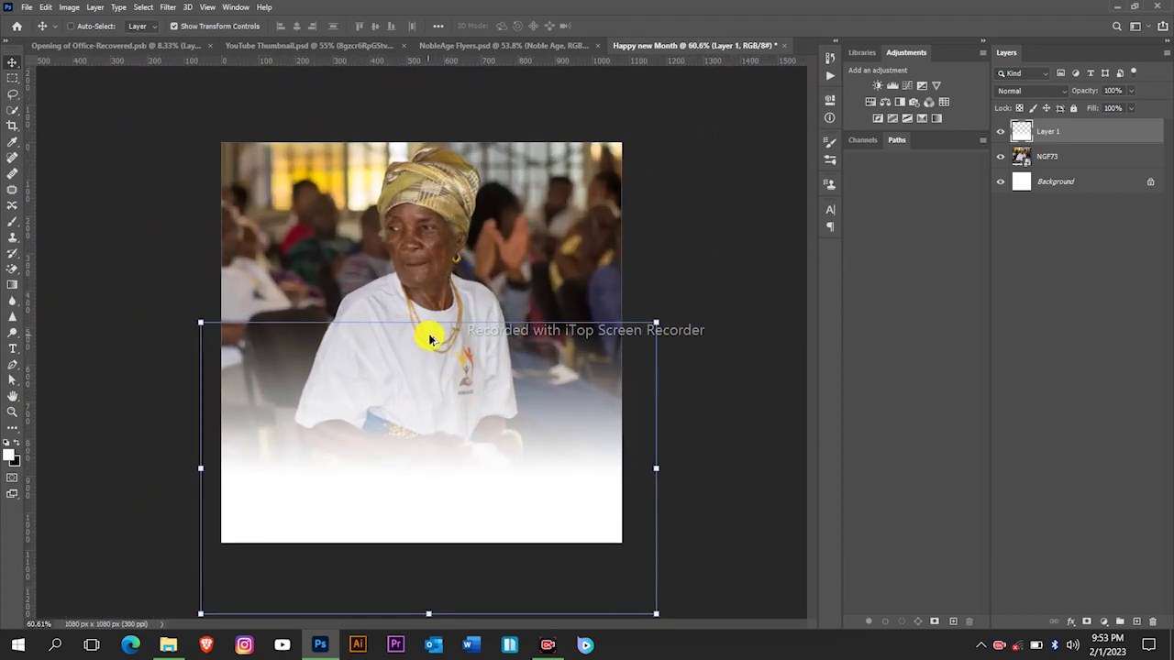
scroll(433, 326, "up", 1)
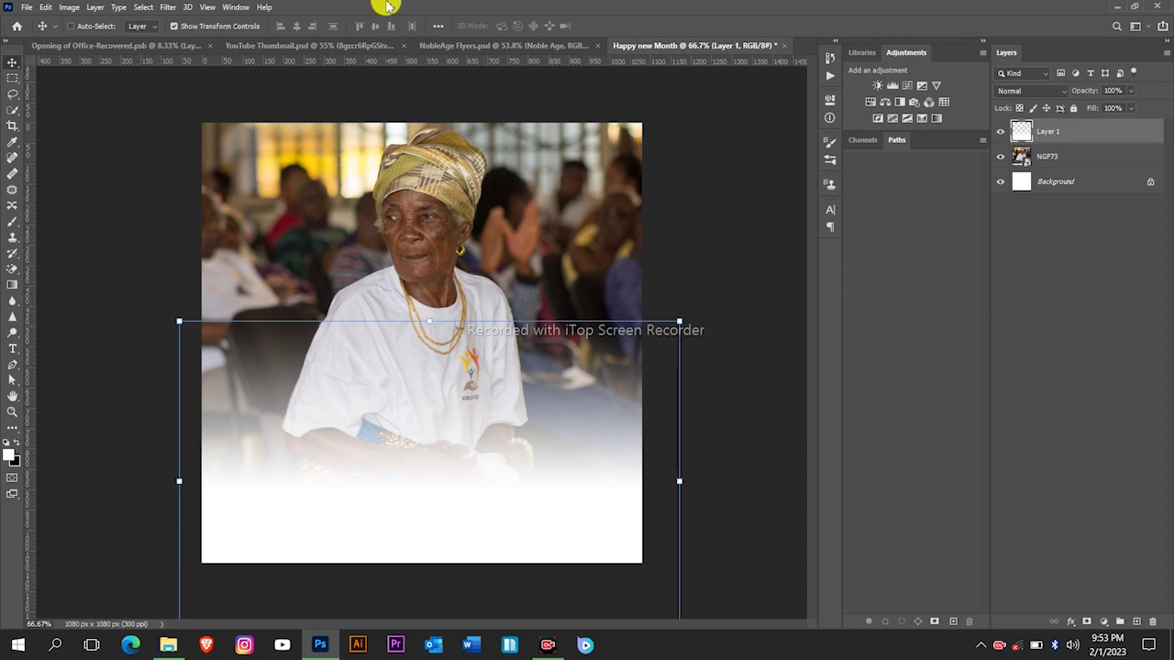
Step: In the NobleAge Flyers design, select the Rectangle 2 purple band layer
left_click(482, 45)
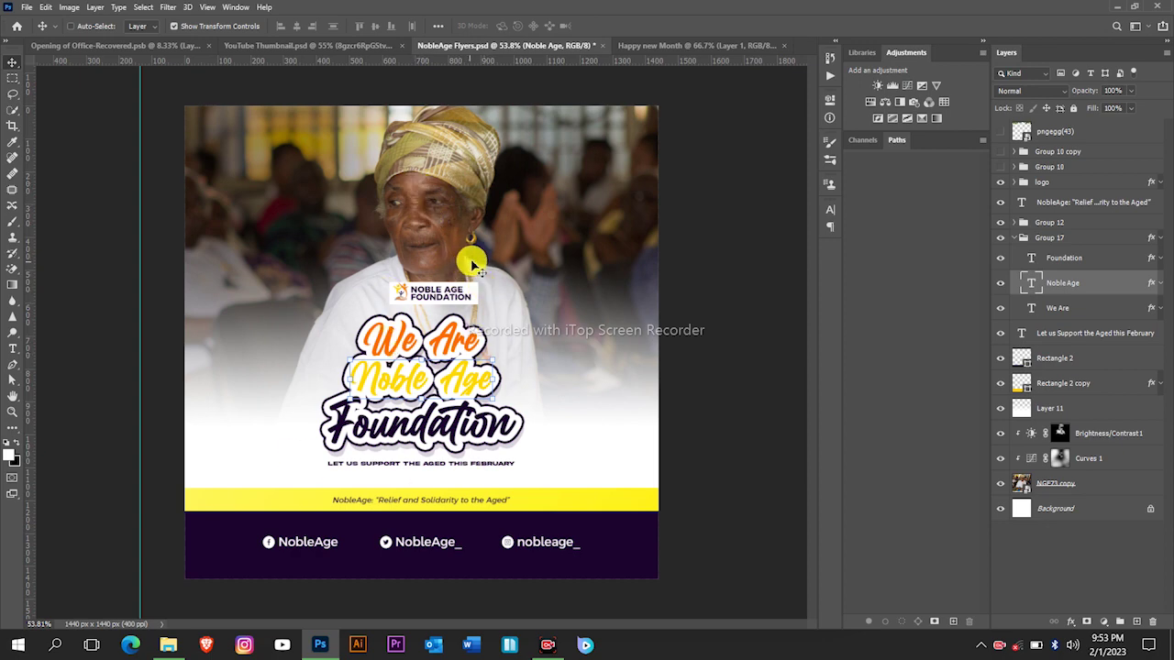
left_click(661, 44)
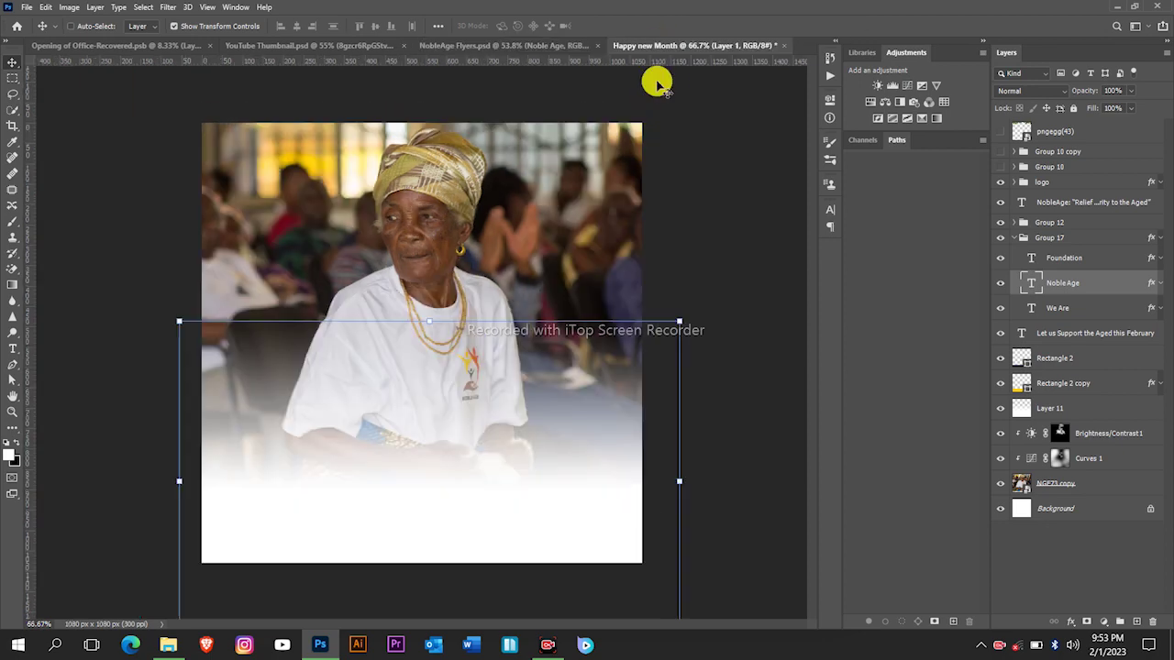
left_click(479, 50)
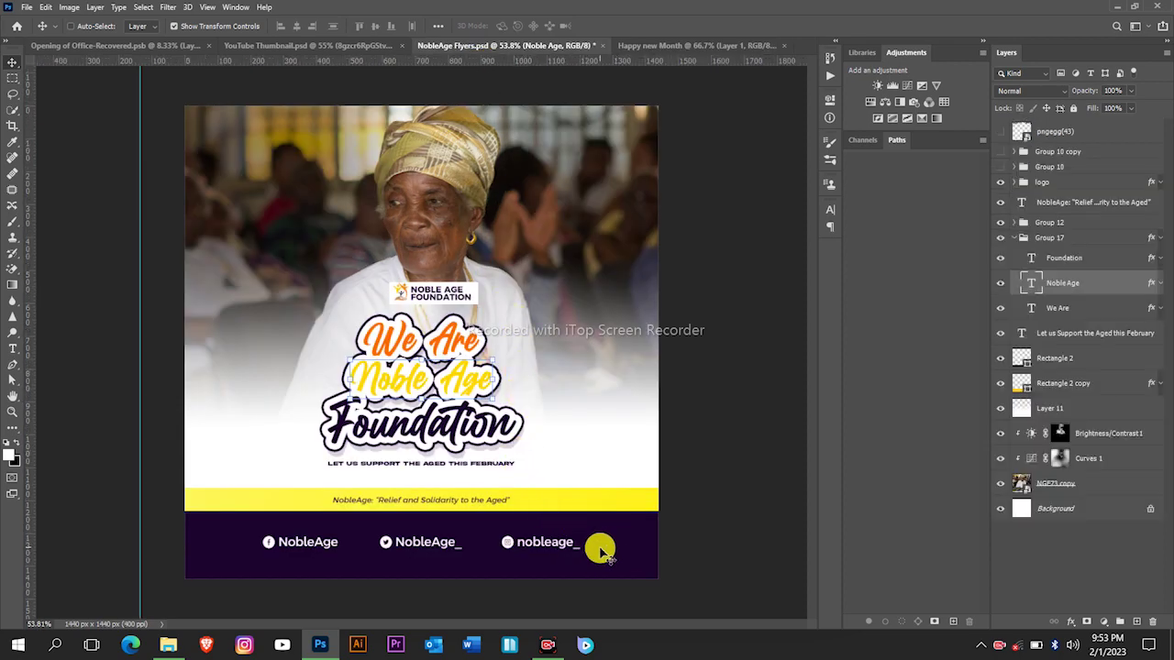
left_click(1043, 361)
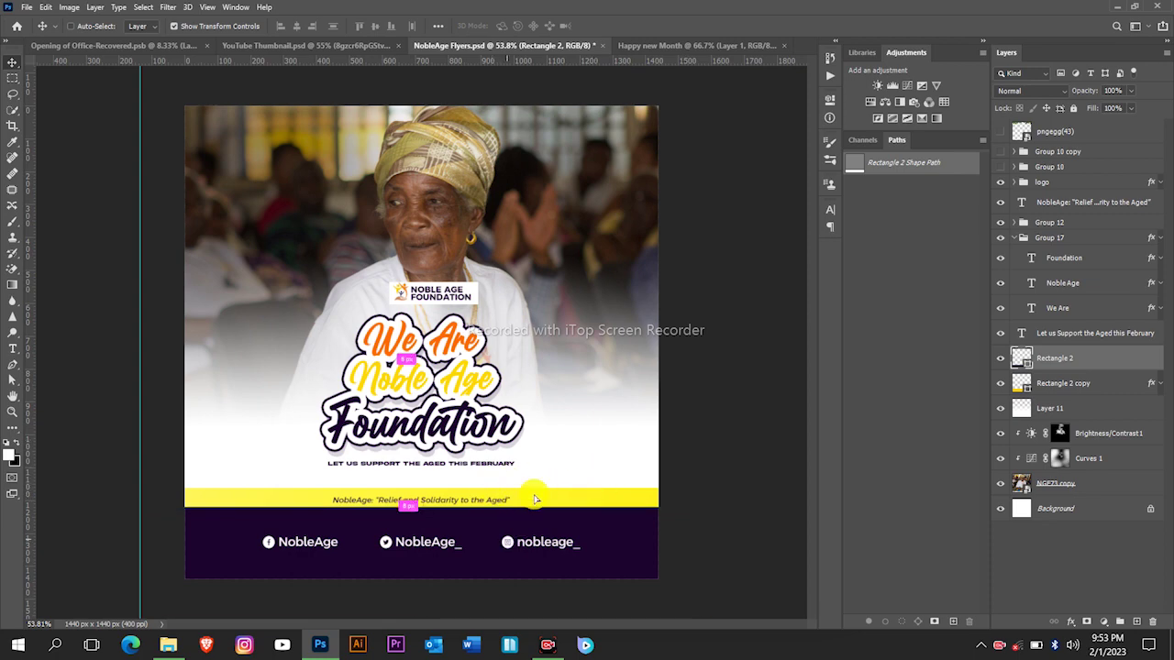
left_click_drag(534, 490, 505, 545)
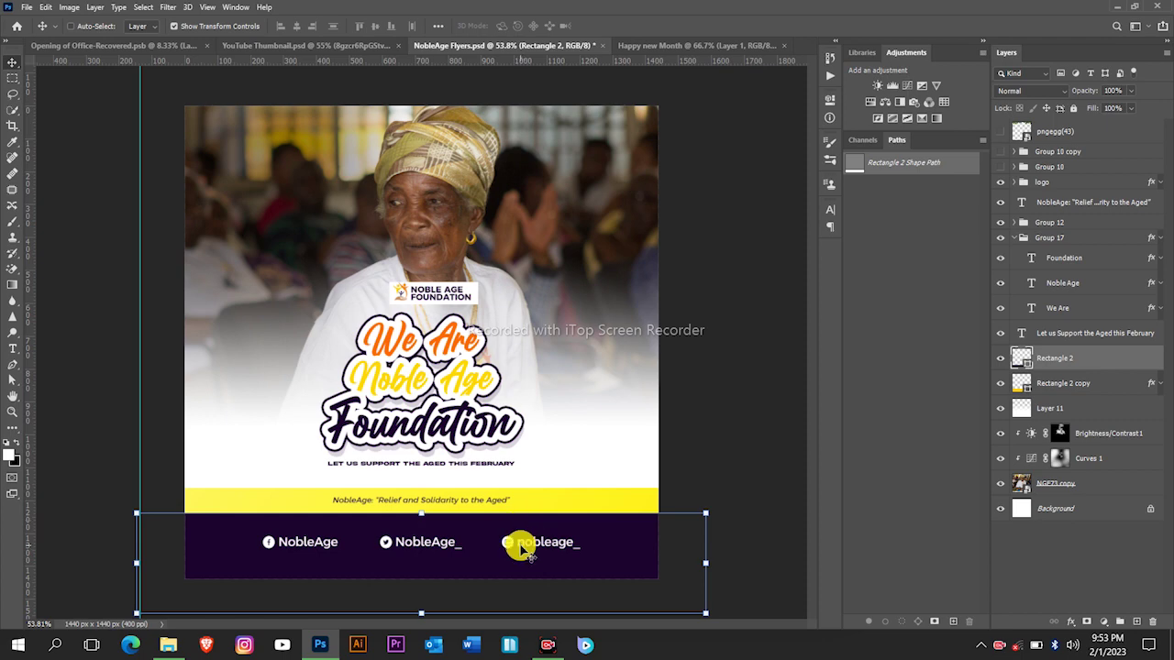
Step: Duplicate Rectangle 2 into Happy new Month and move it to the canvas bottom
right_click(1112, 361)
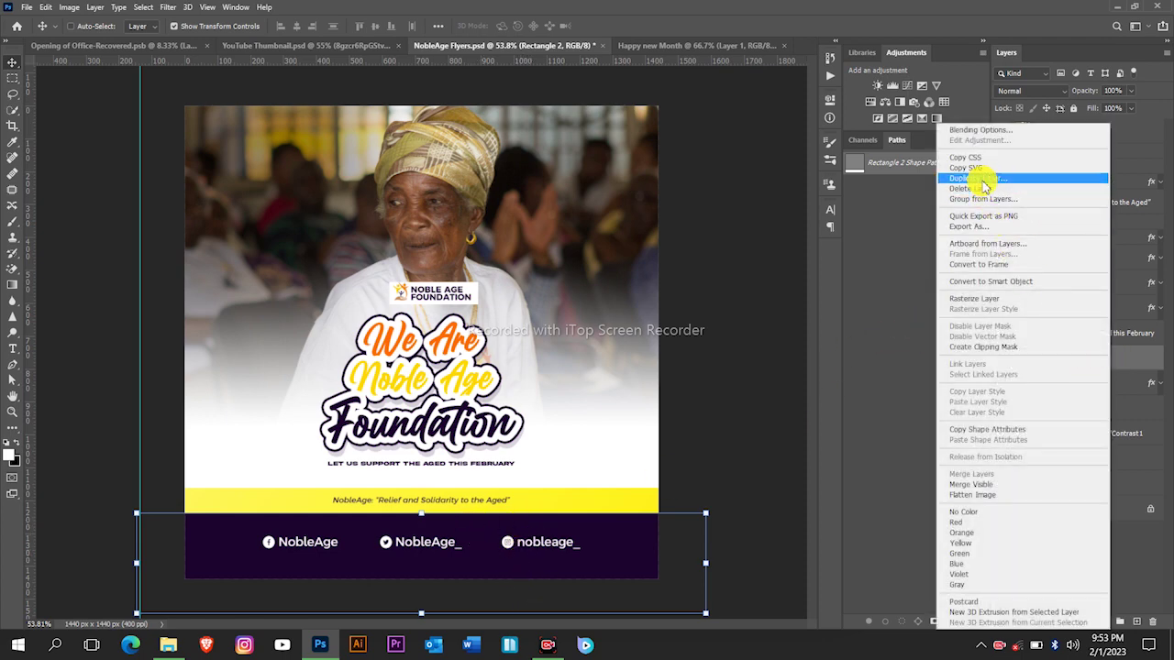
left_click(979, 178)
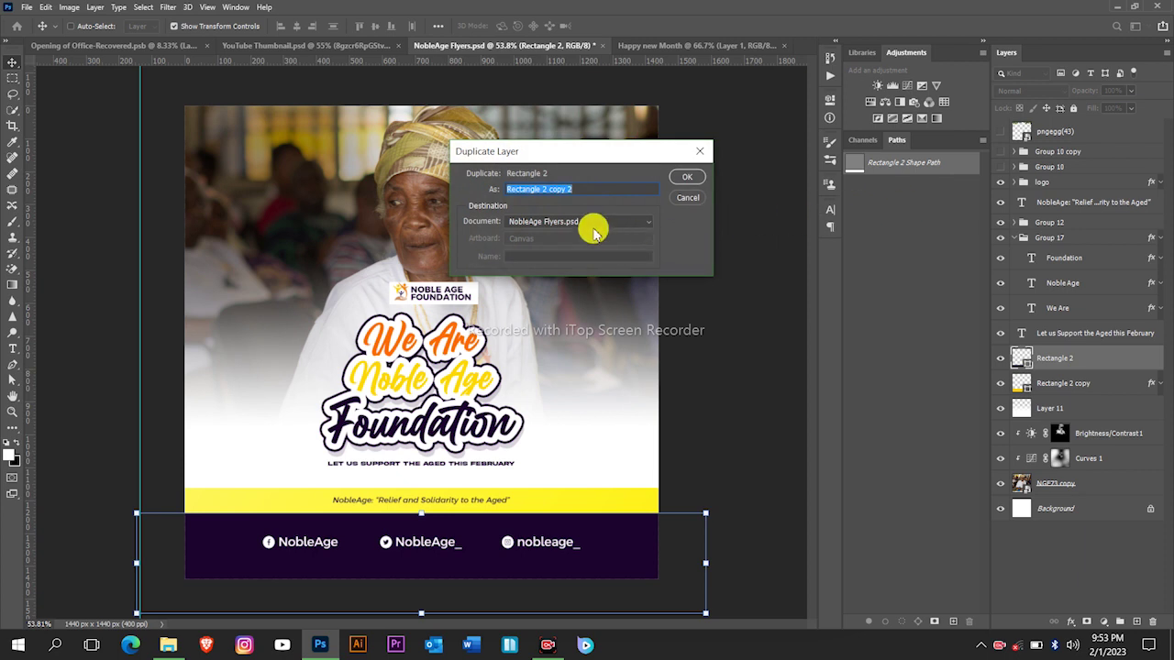
left_click(585, 224)
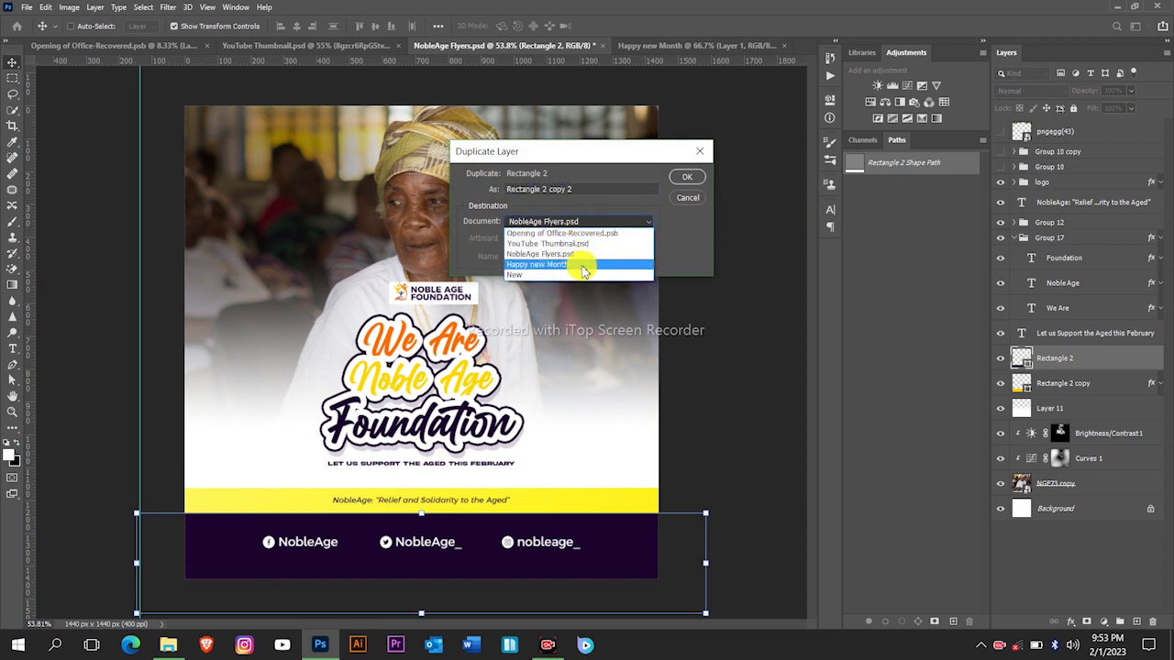
left_click(583, 264)
left_click(680, 178)
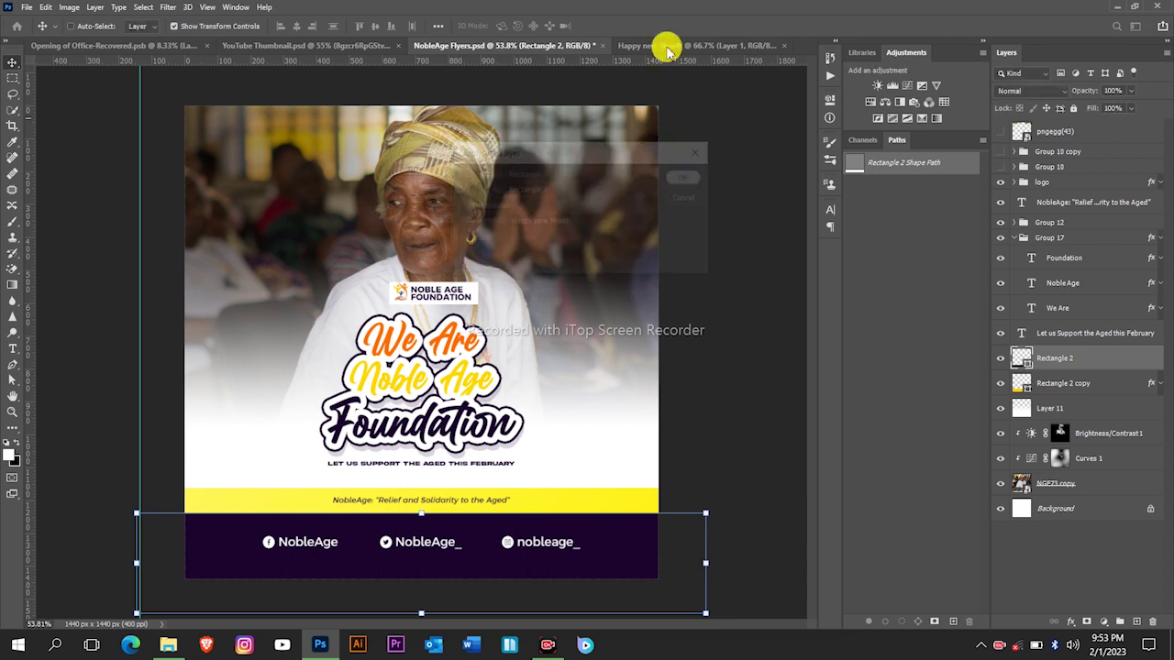
left_click(668, 48)
left_click_drag(574, 377, 579, 558)
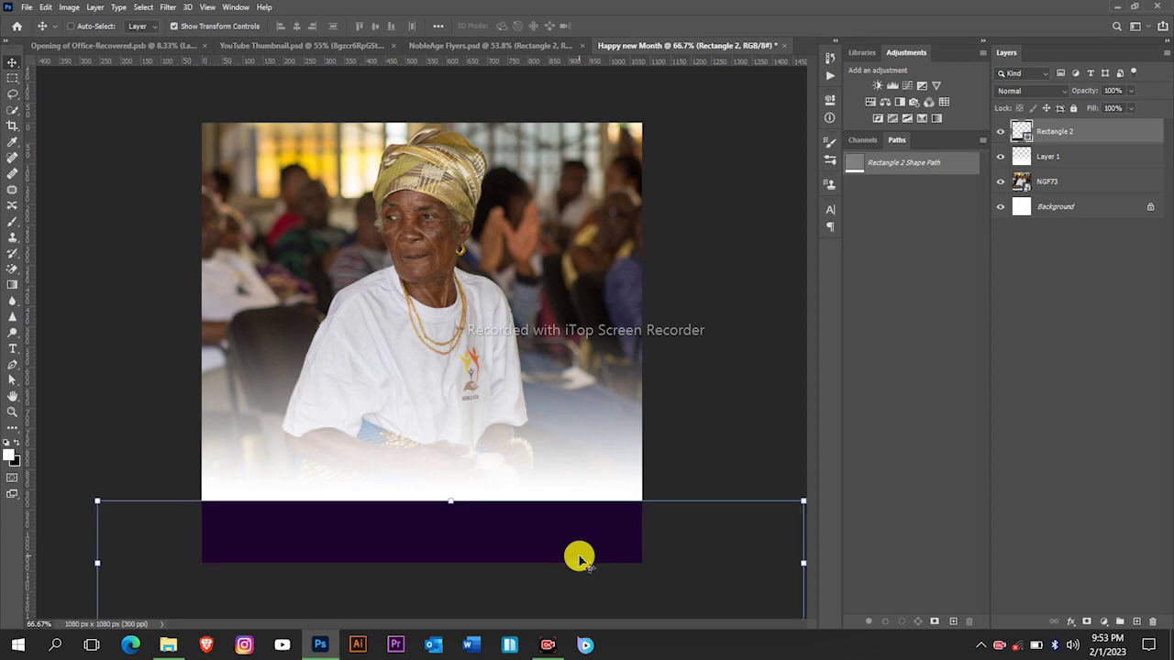
left_click(505, 45)
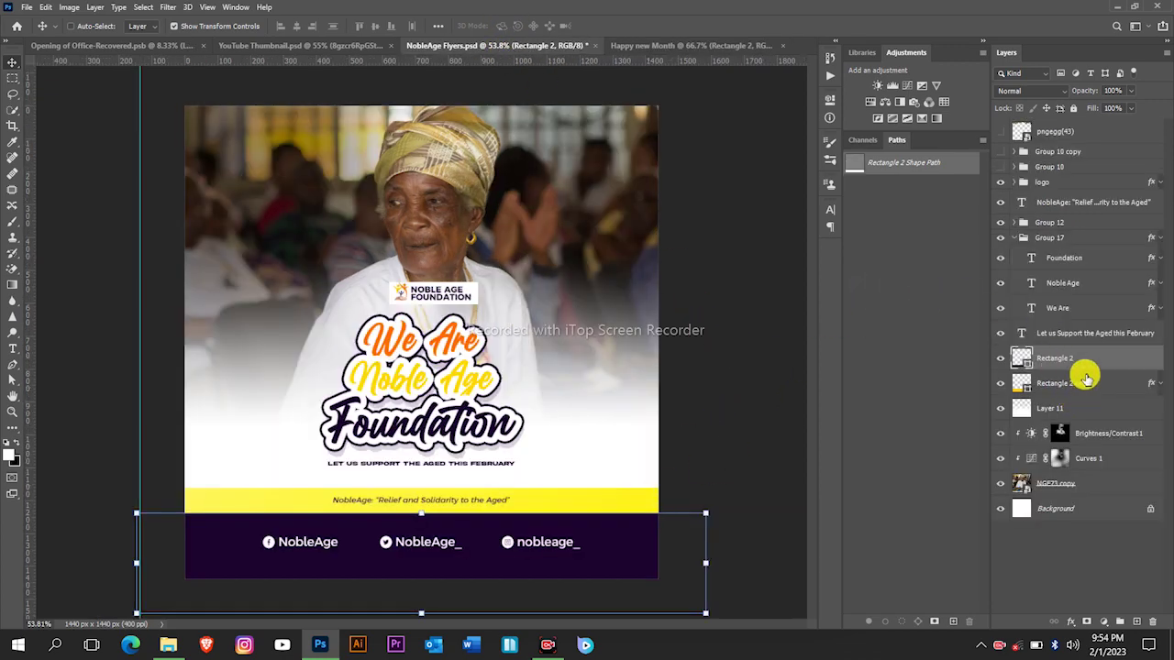
Step: Duplicate the Rectangle 2 copy layer into Happy new Month and shift the purple footer up slightly
right_click(1085, 380)
left_click(991, 174)
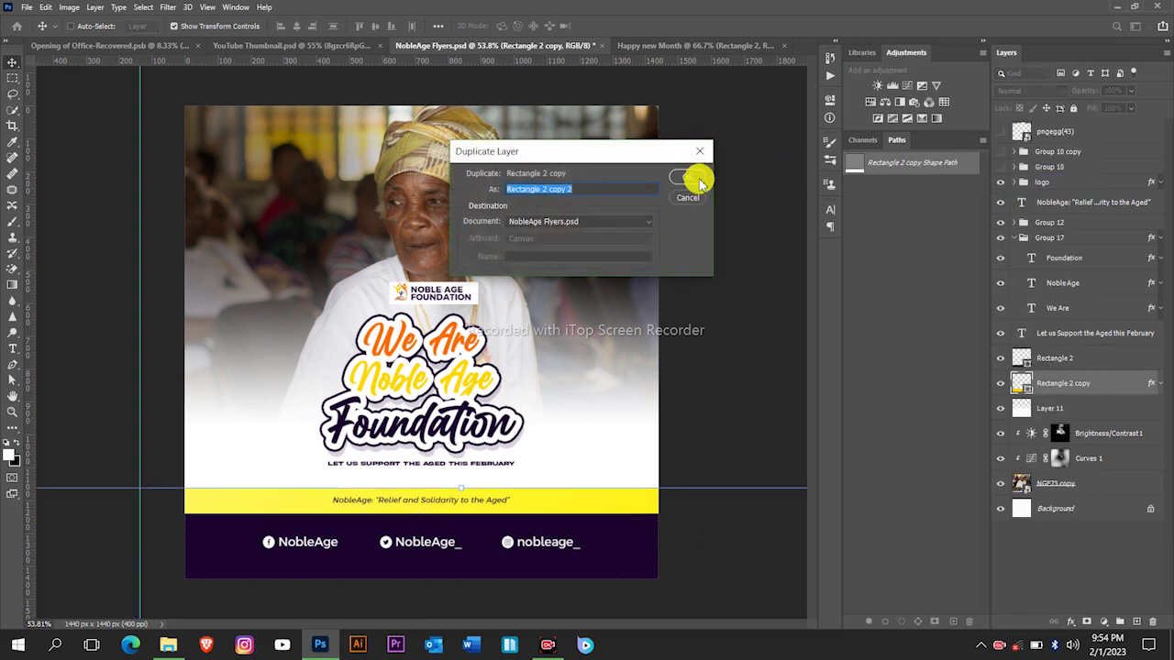
left_click(611, 222)
left_click(627, 213)
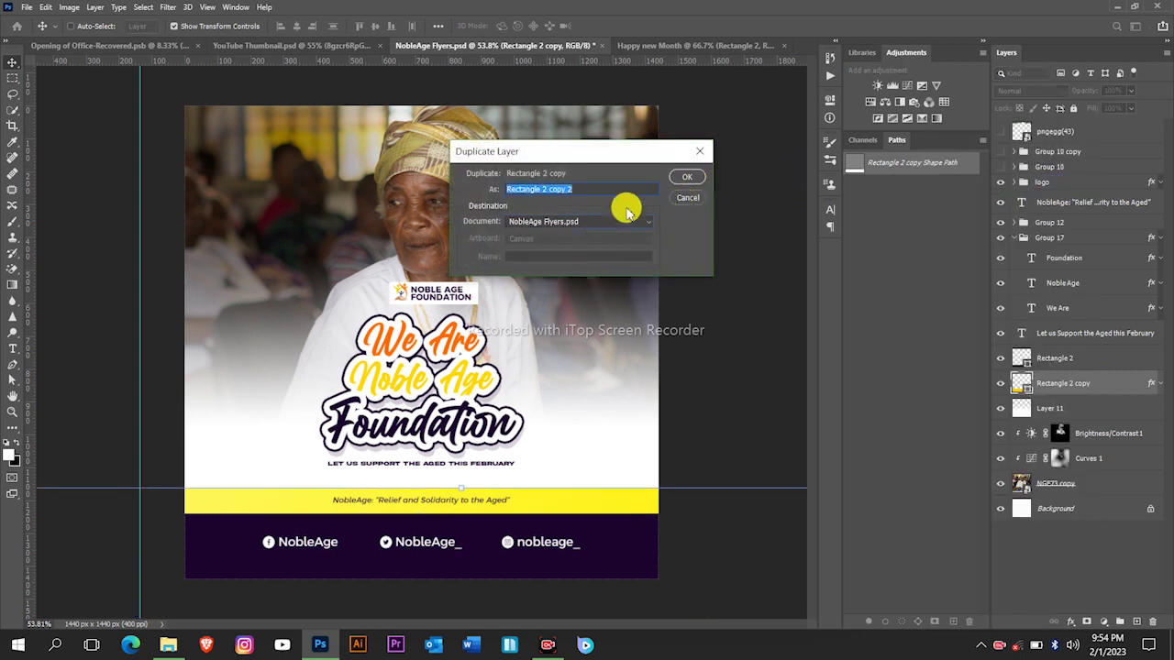
left_click(686, 178)
left_click(666, 46)
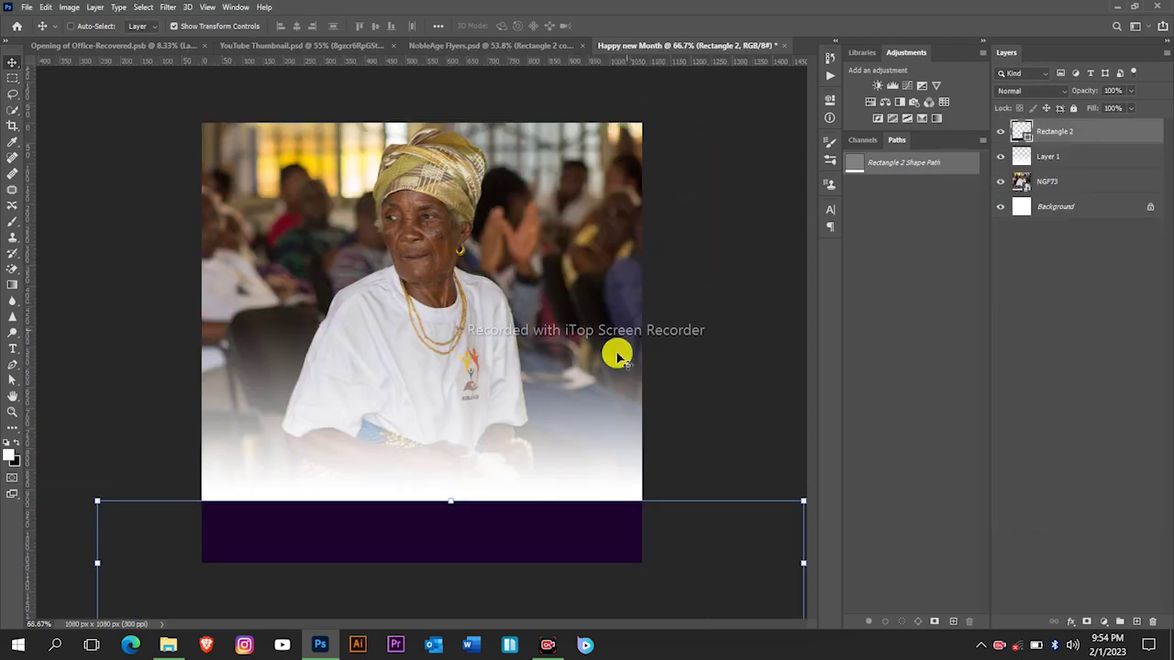
left_click_drag(617, 357, 729, 126)
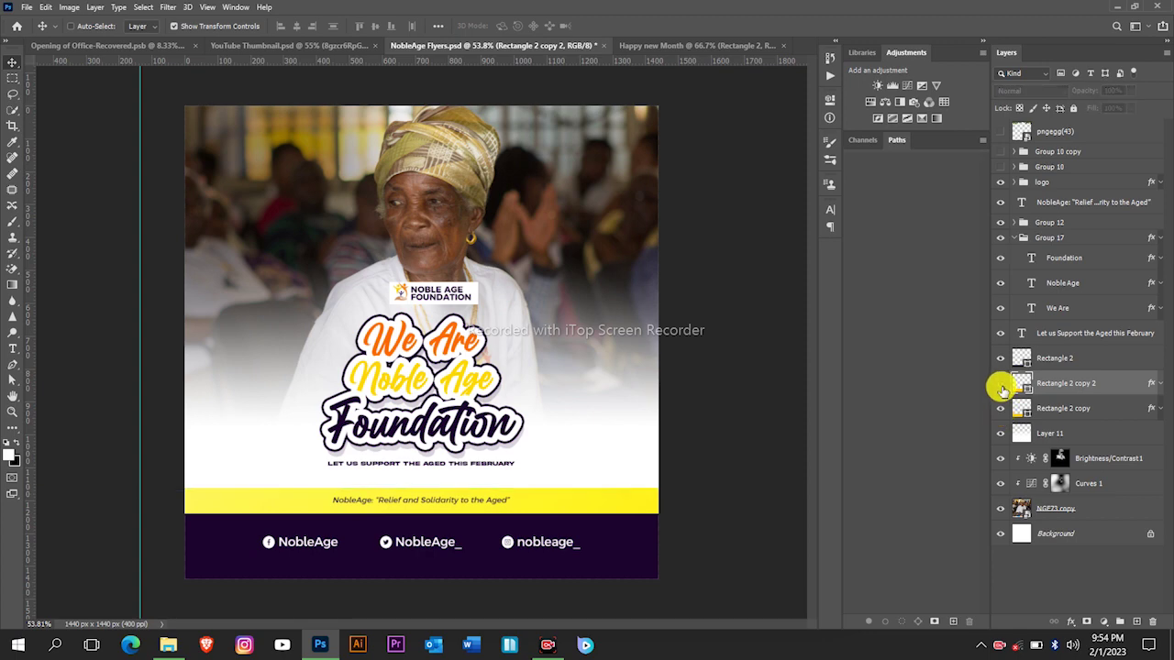
Step: Duplicate the yellow band layer (Rectangle 2 copy 2) into Happy new Month
left_click(1003, 389)
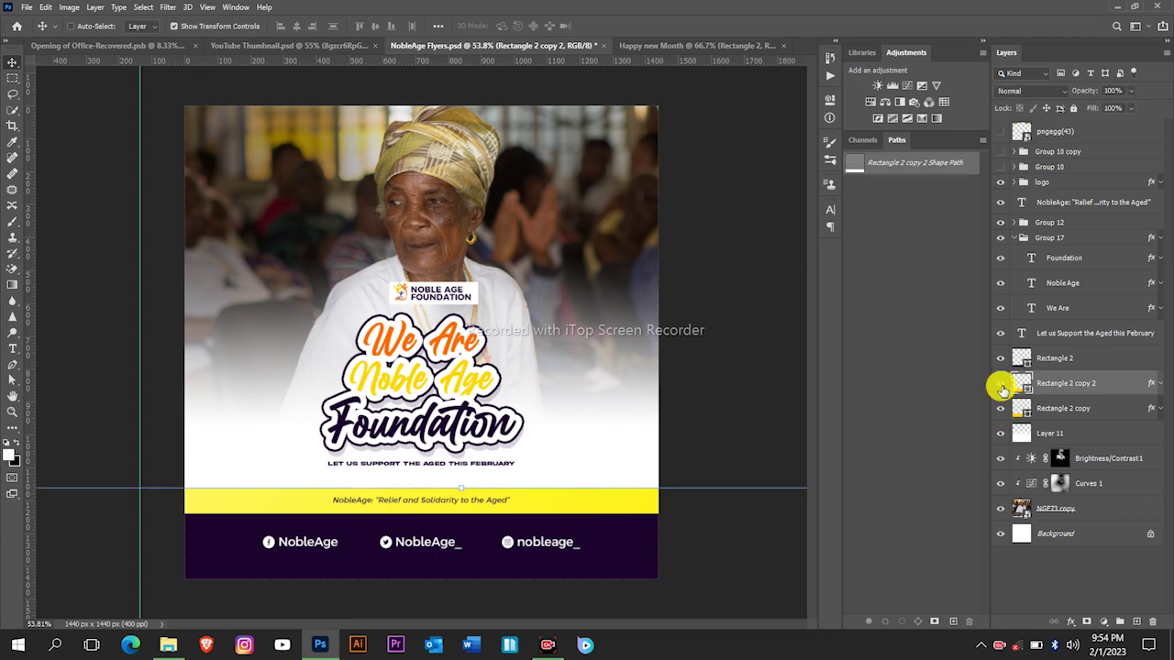
right_click(1064, 385)
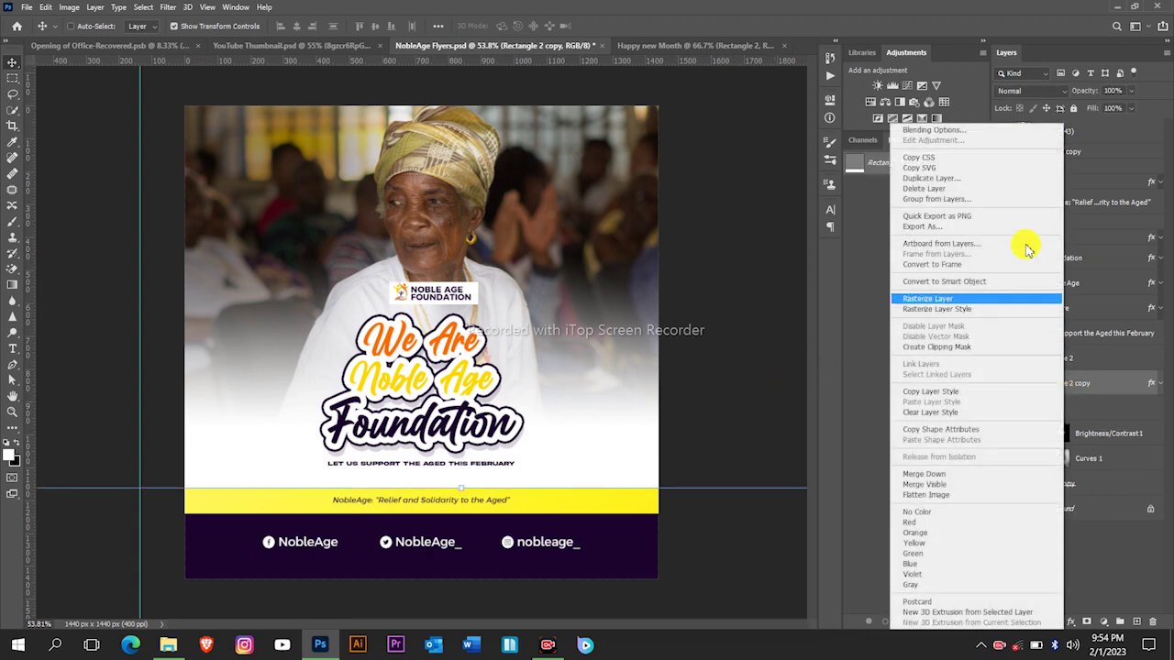
left_click(978, 180)
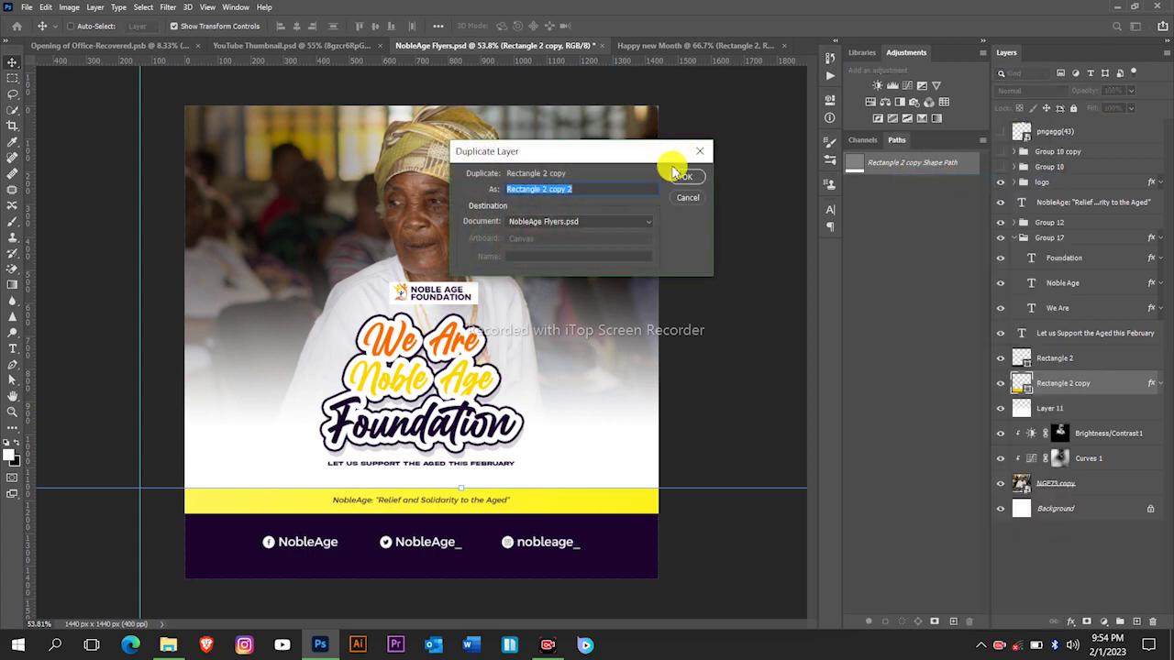
left_click(629, 222)
left_click(627, 265)
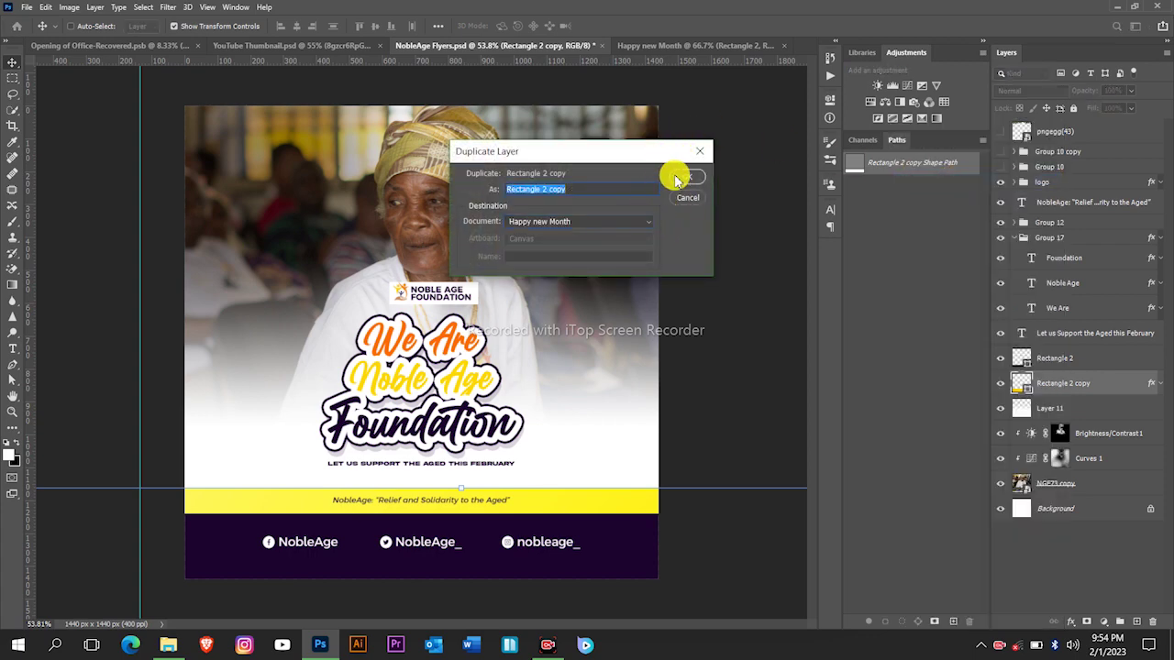
left_click(678, 176)
Step: Reorder the band layers and lower the yellow band to sit just above the purple footer
left_click(648, 45)
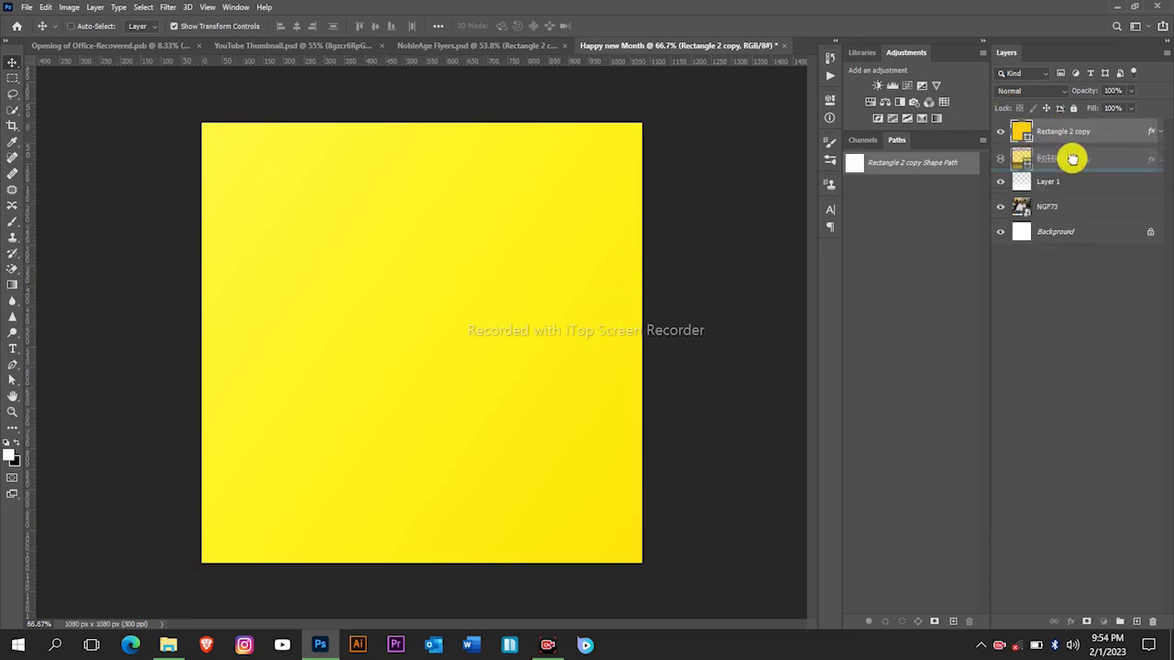
left_click_drag(1072, 159, 1053, 154)
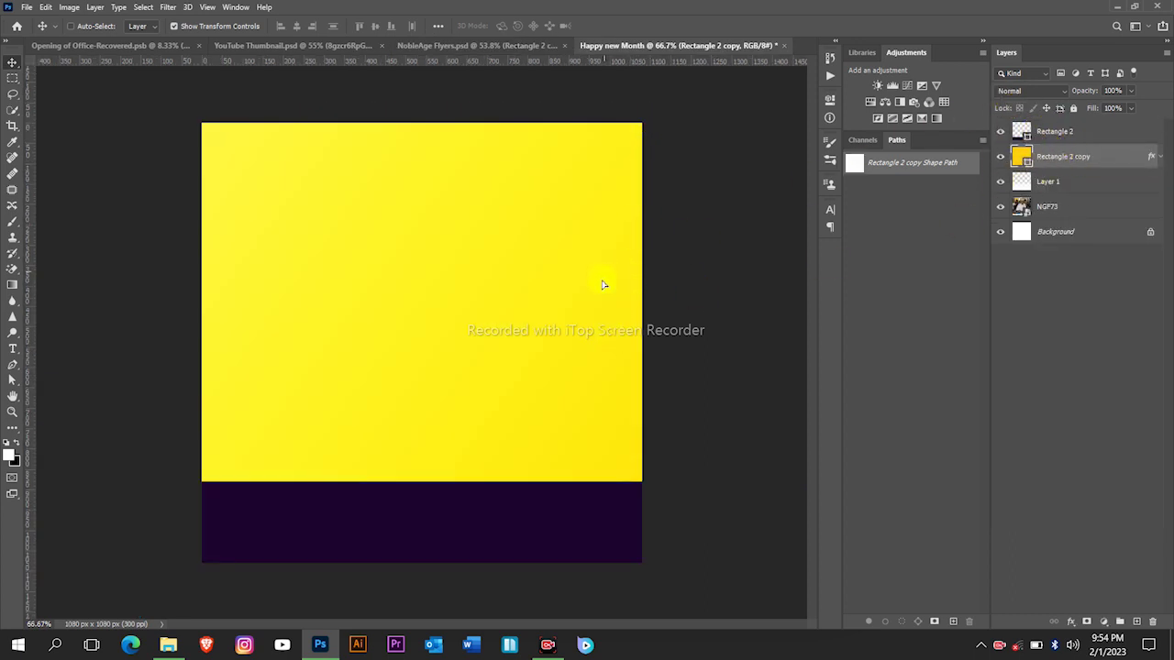
left_click_drag(602, 285, 569, 427)
left_click(1062, 134)
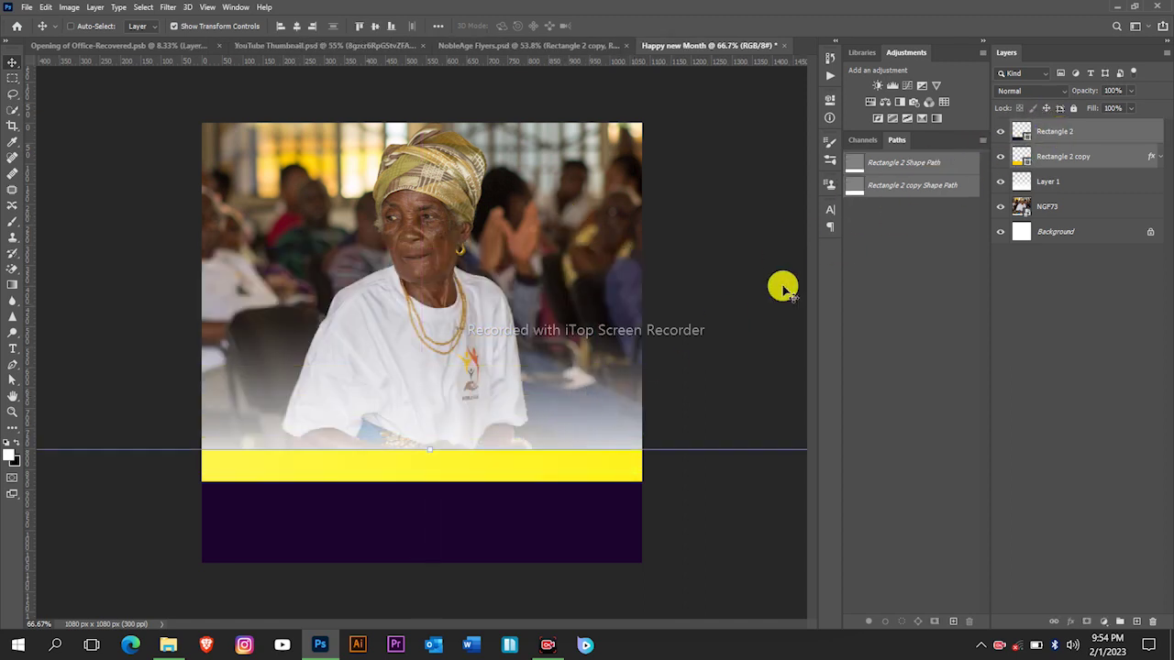
left_click_drag(663, 315, 662, 339)
Step: Raise the white fade layer about 27 px
left_click(1016, 182)
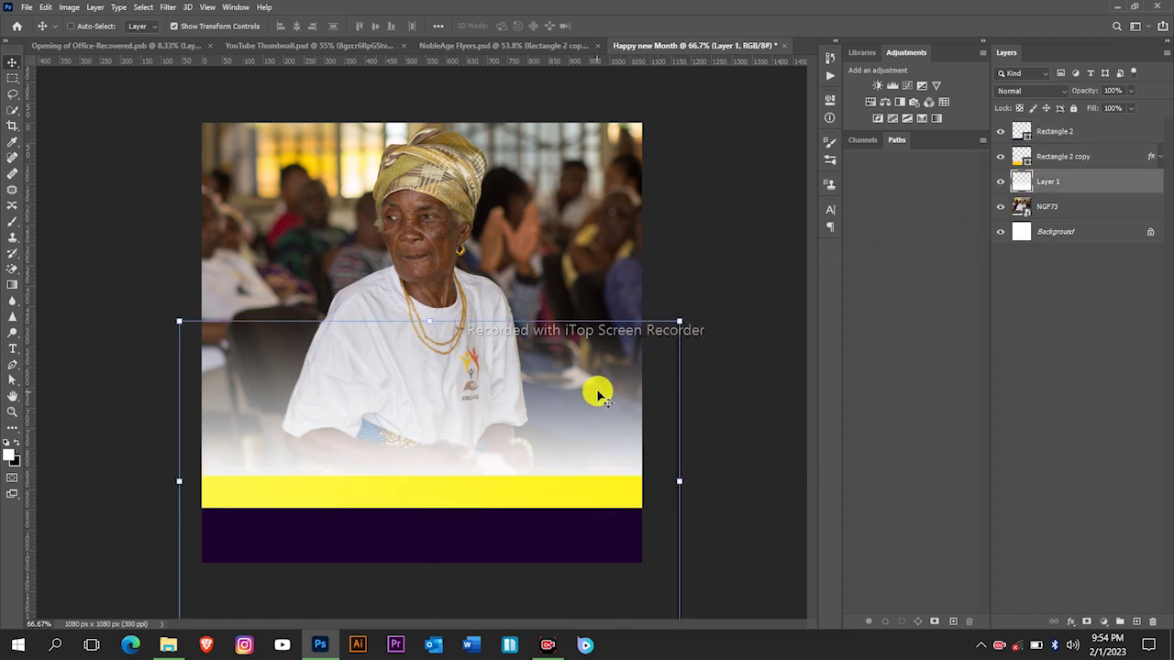
left_click_drag(597, 388, 611, 336)
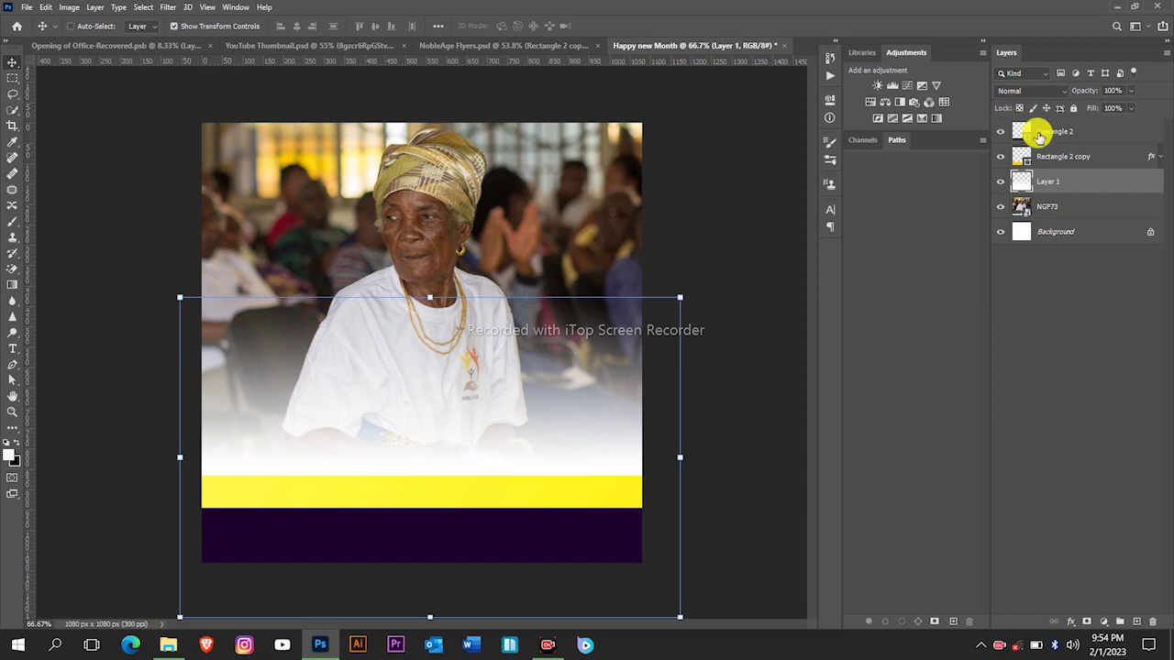
left_click(1038, 131)
left_click(478, 53)
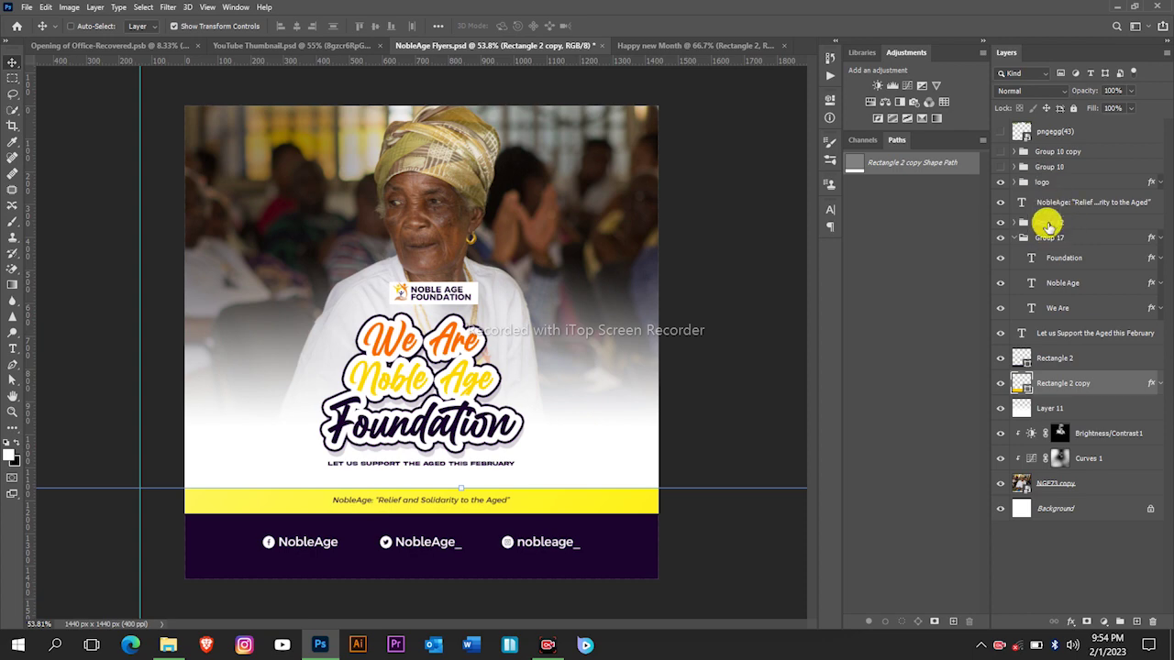
Step: Duplicate the social handles group, logo and tagline layers into Happy new Month
left_click(1049, 223)
right_click(1049, 227)
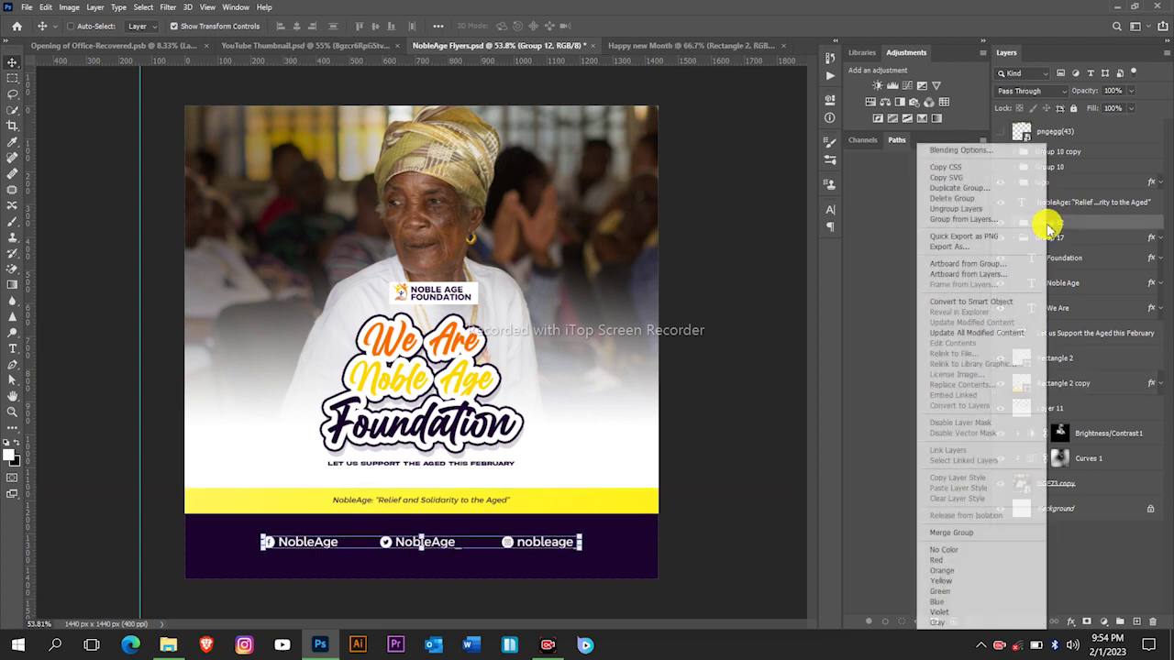
left_click(795, 263)
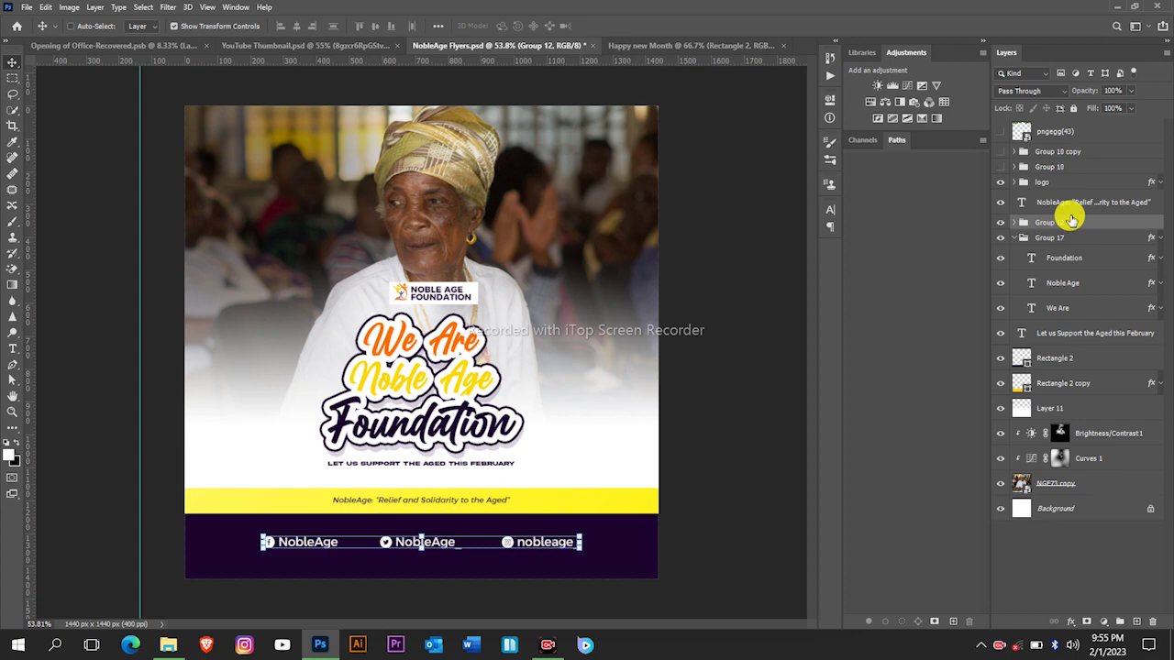
left_click(1070, 188, "shift")
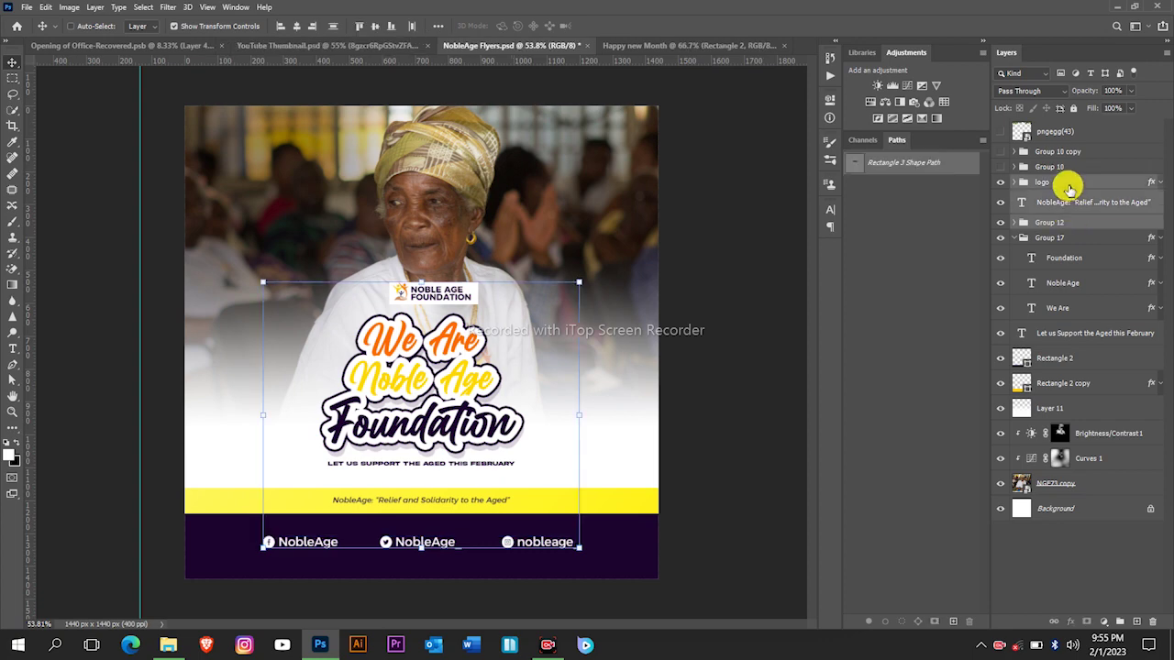
right_click(1069, 188)
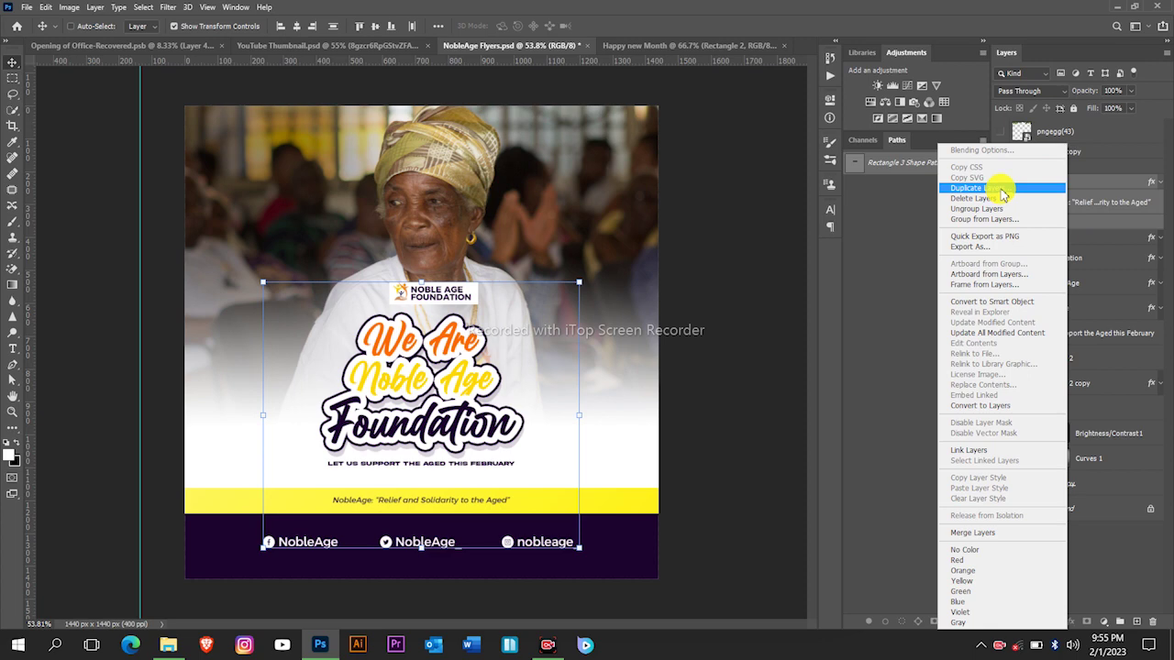
left_click(1003, 192)
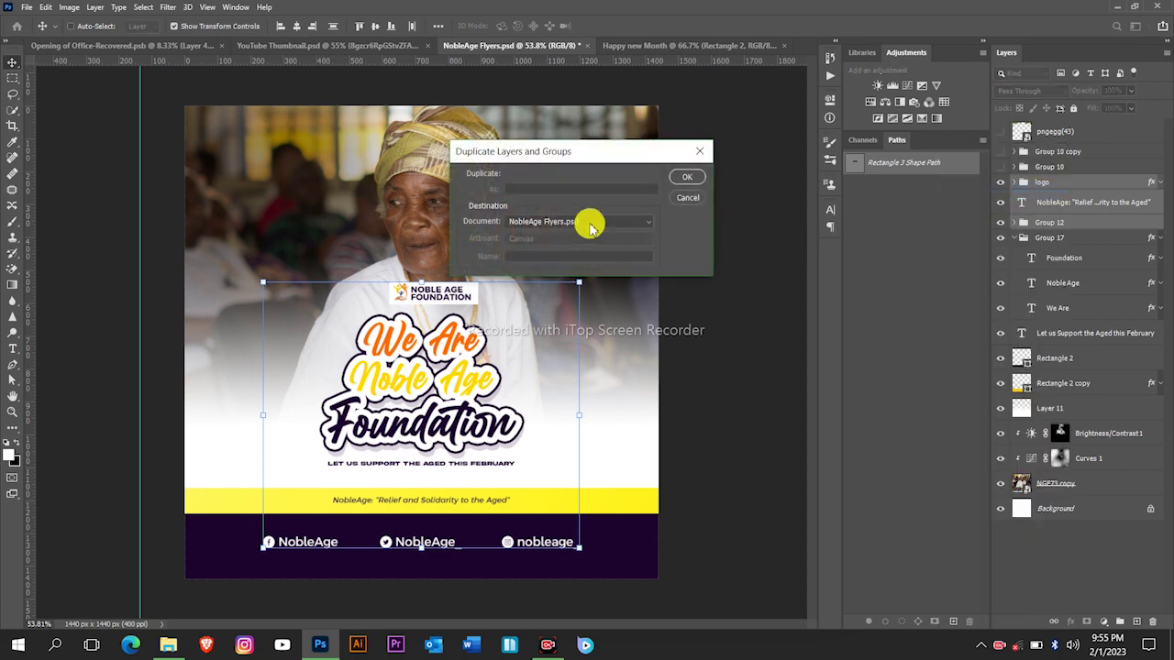
left_click(590, 223)
left_click(527, 262)
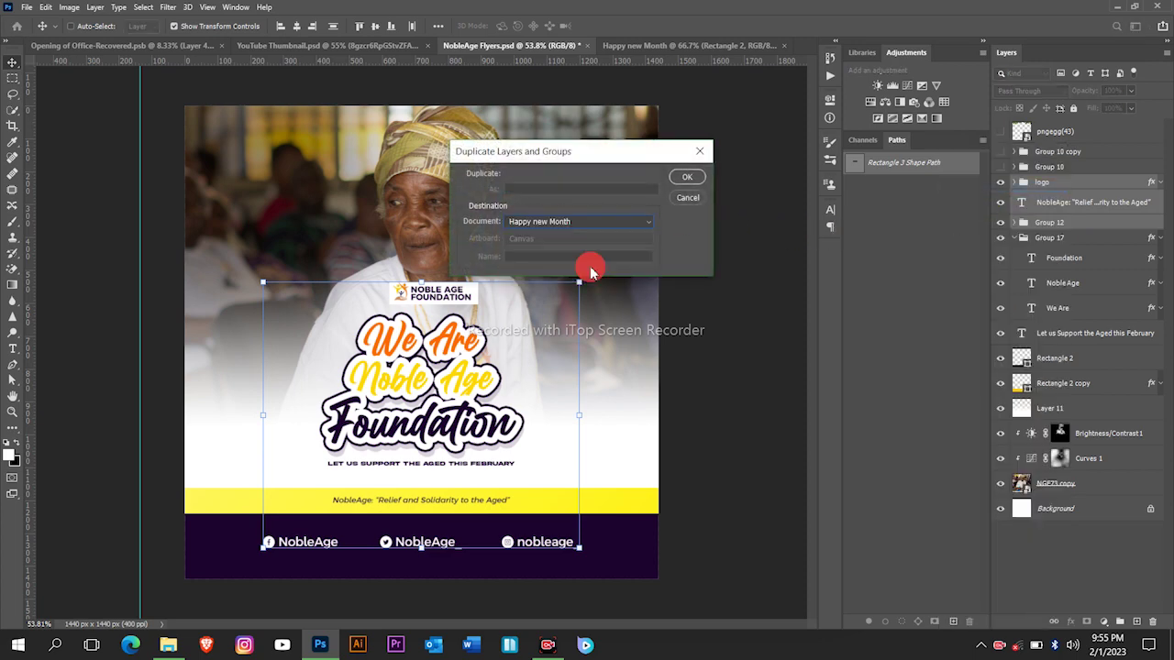
left_click(693, 176)
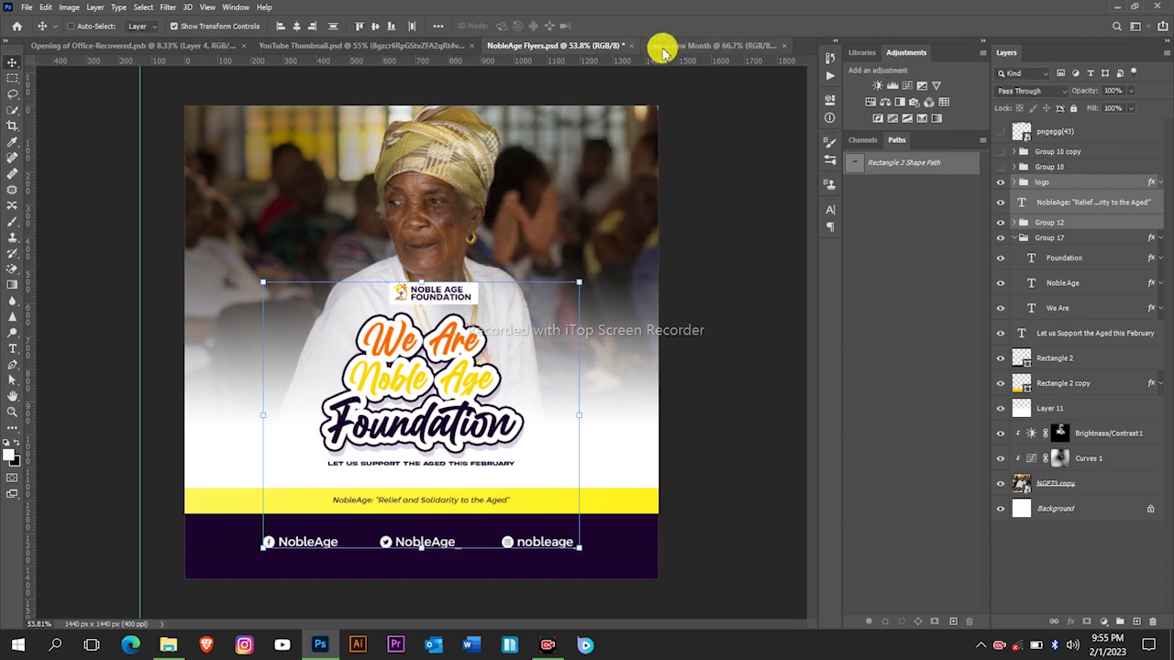
Step: Move the copied elements into place and scale them to about 85%
left_click(663, 46)
left_click_drag(598, 436, 532, 302)
key("ctrl+t")
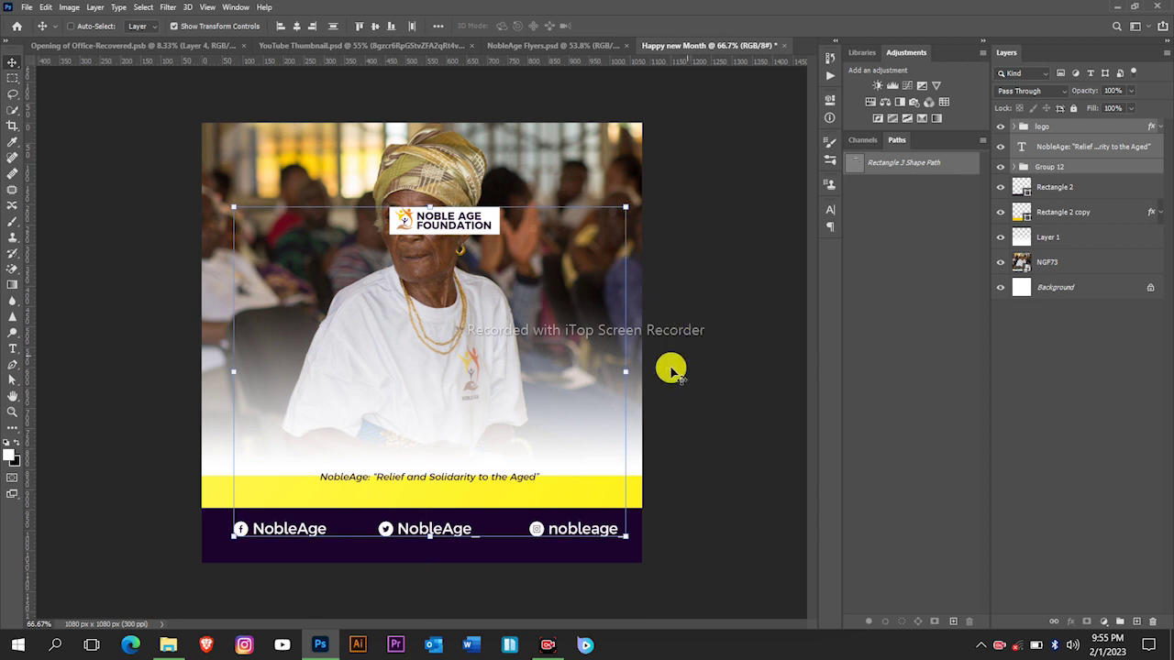
left_click_drag(624, 371, 568, 376)
left_click(645, 28)
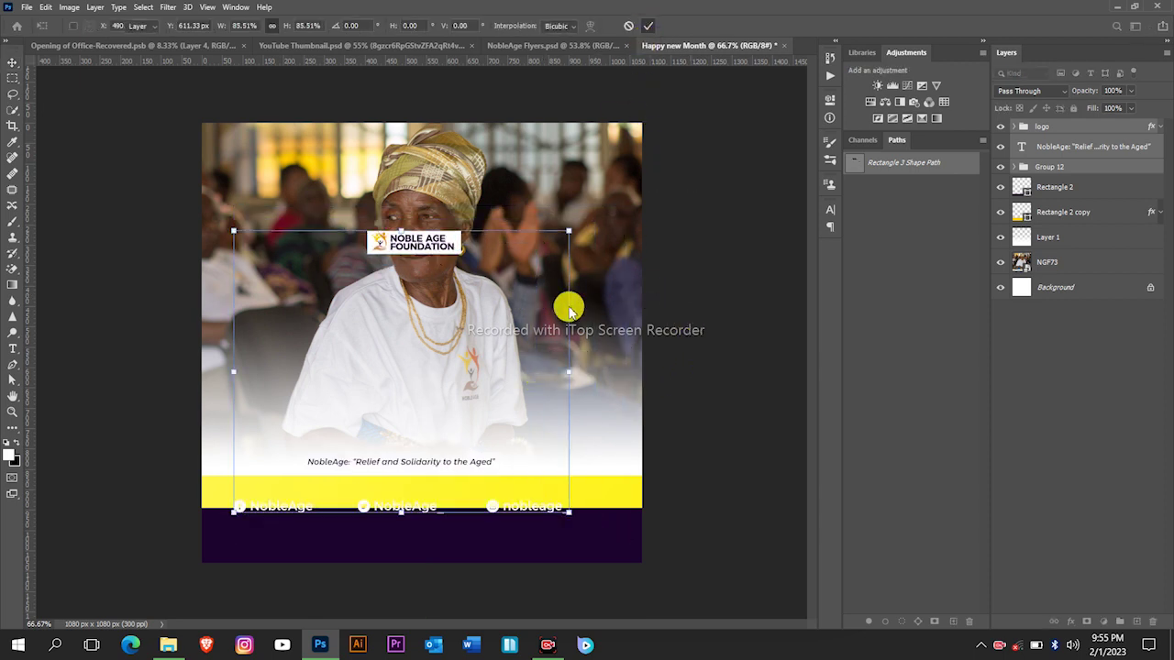
left_click_drag(505, 427, 525, 447)
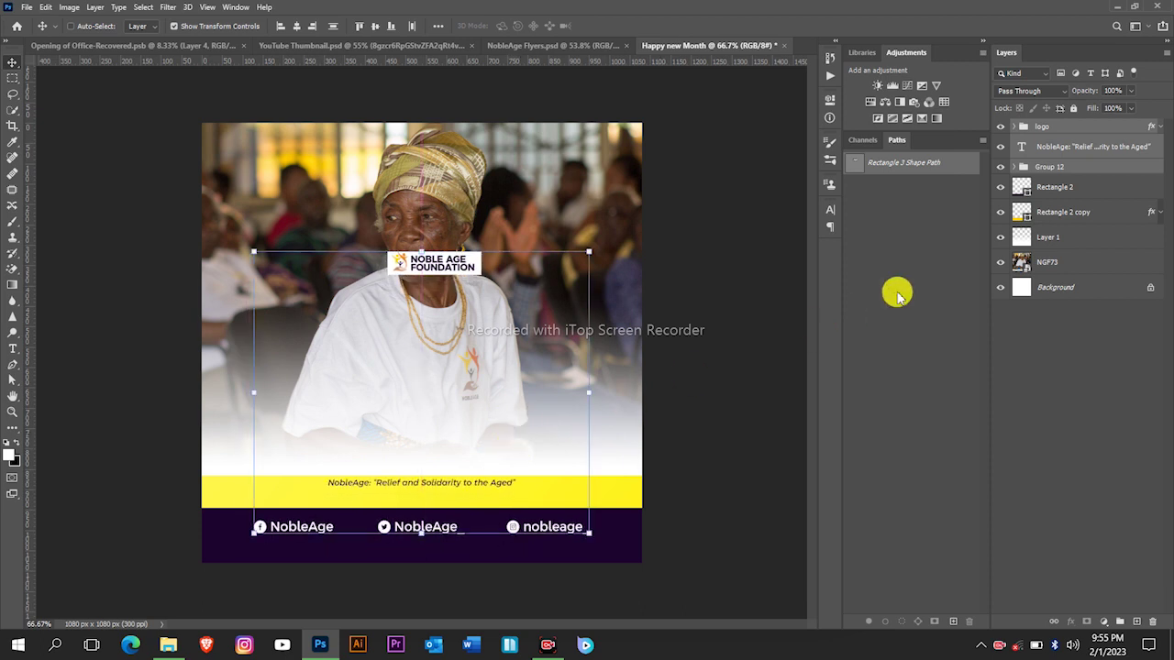
left_click(1055, 197)
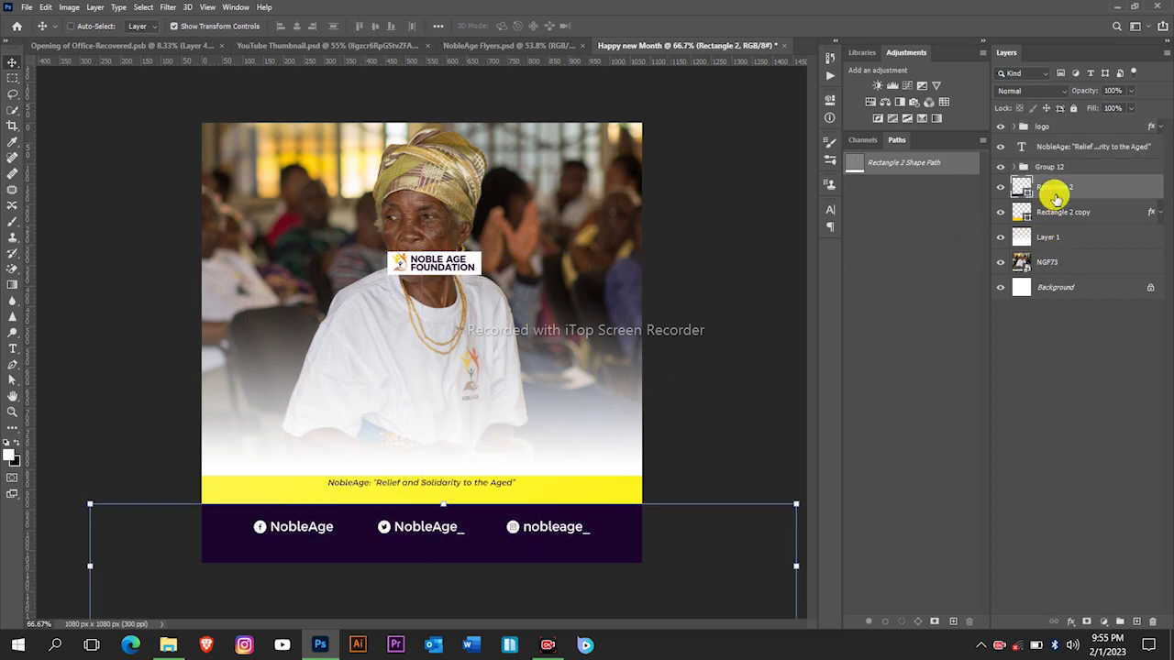
Step: Nudge the tagline down a few pixels and select the logo group
left_click(1055, 148)
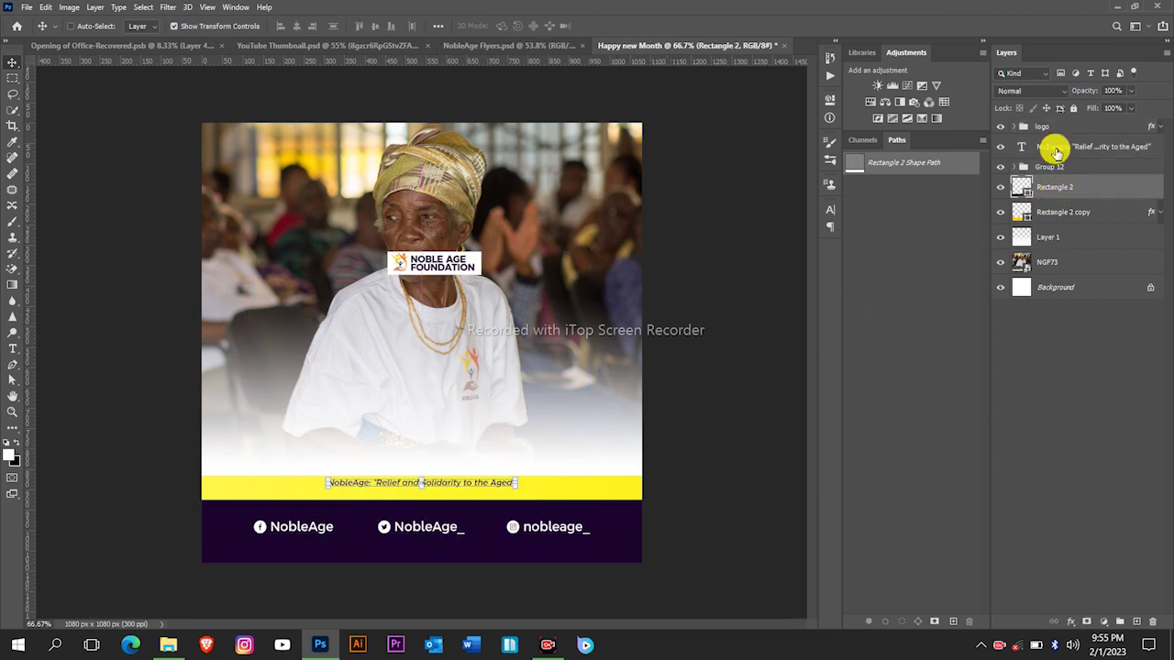
key("Down")
key("Down")
key("Down")
key("Down")
key("Down")
key("Down")
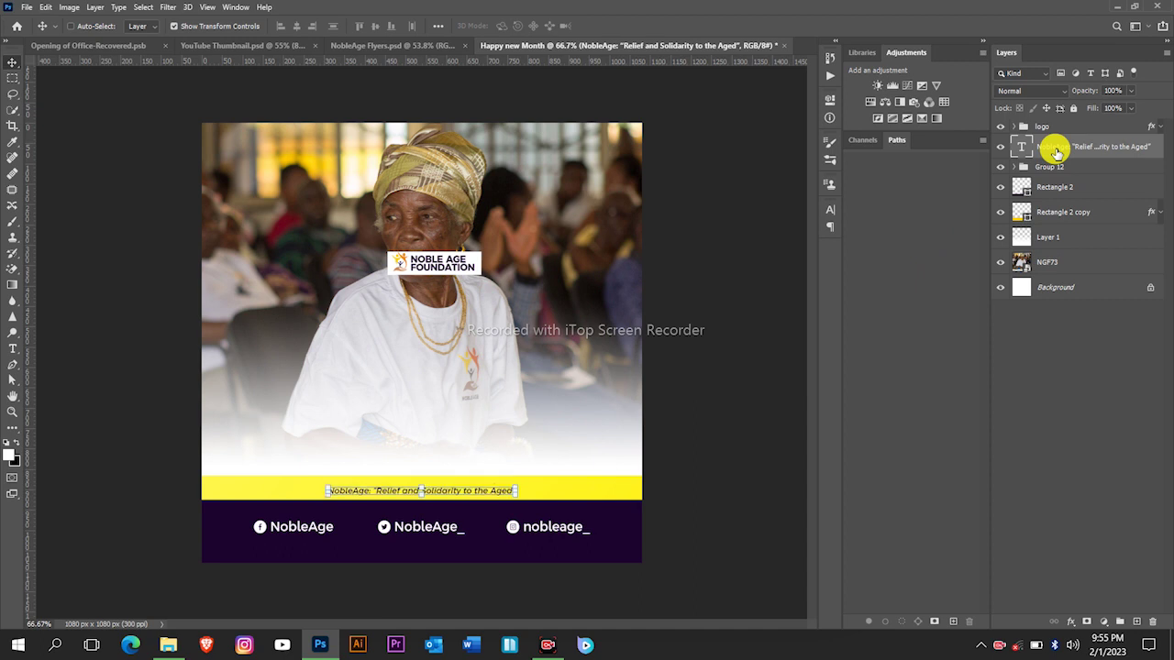
left_click(1042, 127)
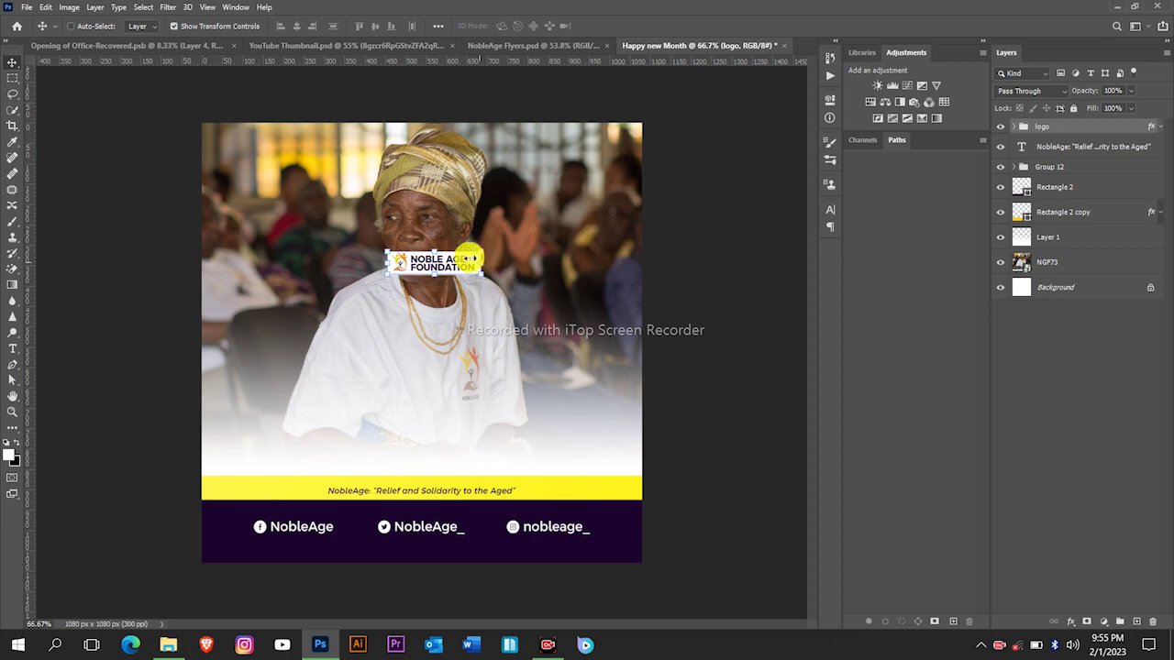
left_click(498, 45)
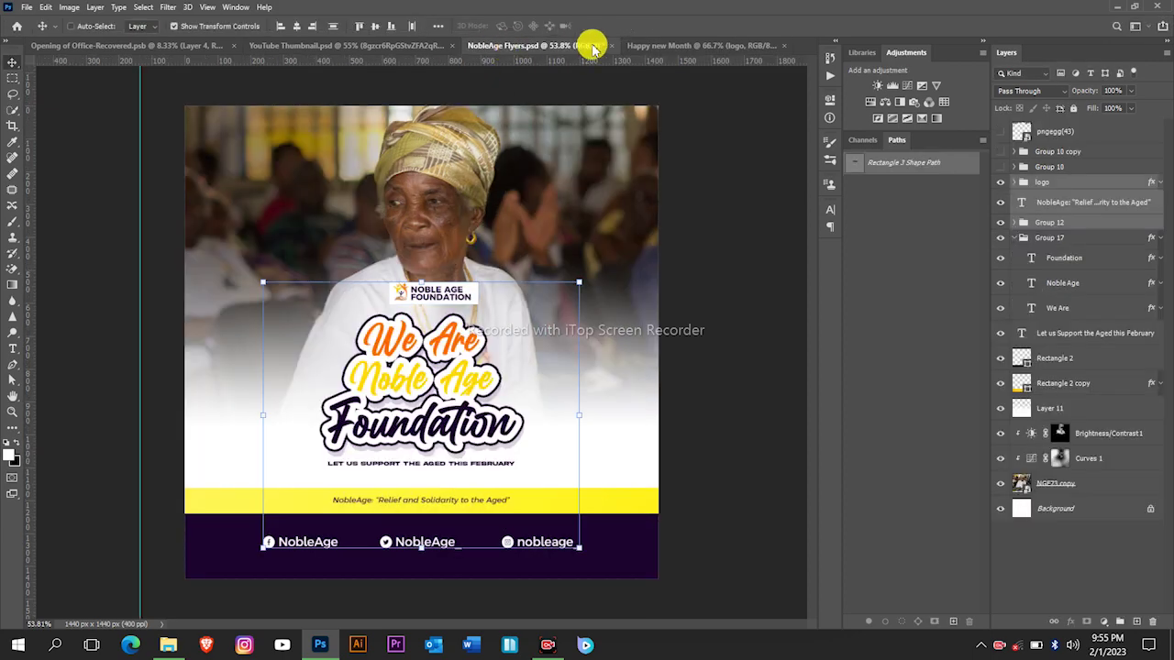
left_click(712, 45)
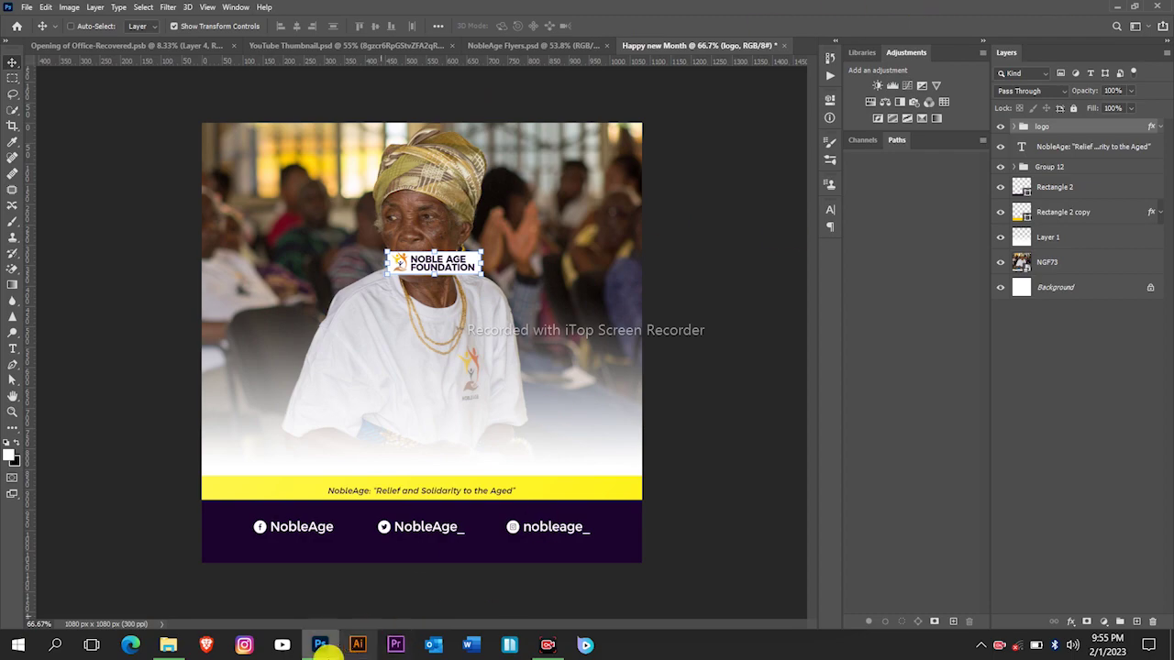
left_click(321, 645)
left_click(327, 643)
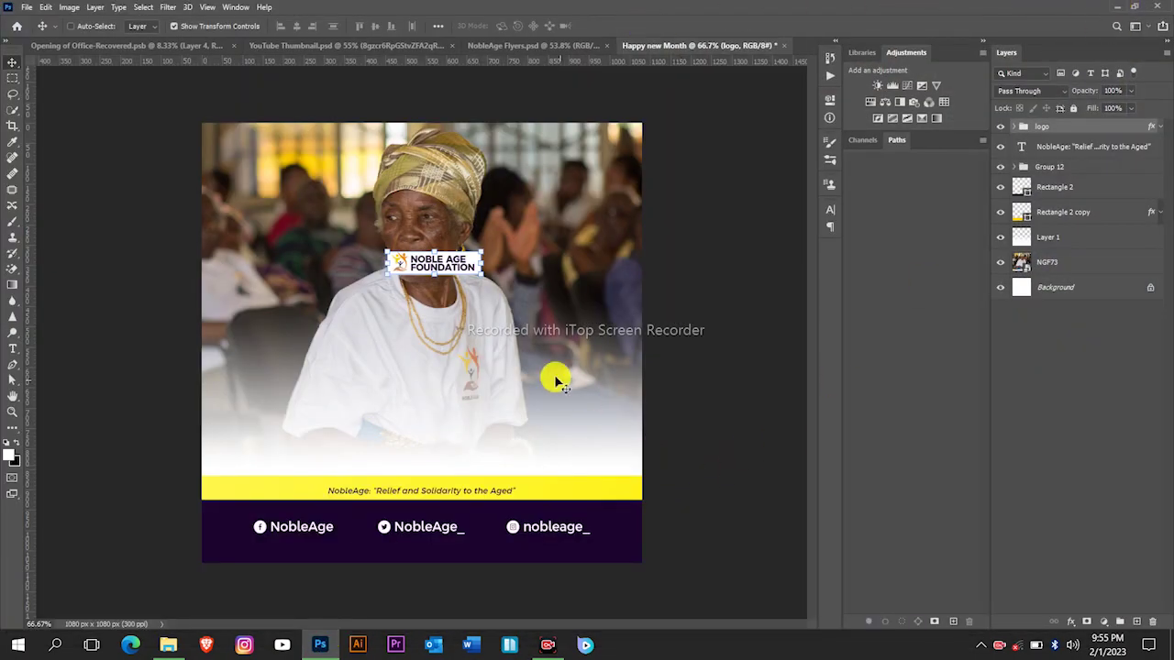
Step: Move the logo to the top centre and shrink it to about 96%
left_click_drag(554, 379, 540, 276)
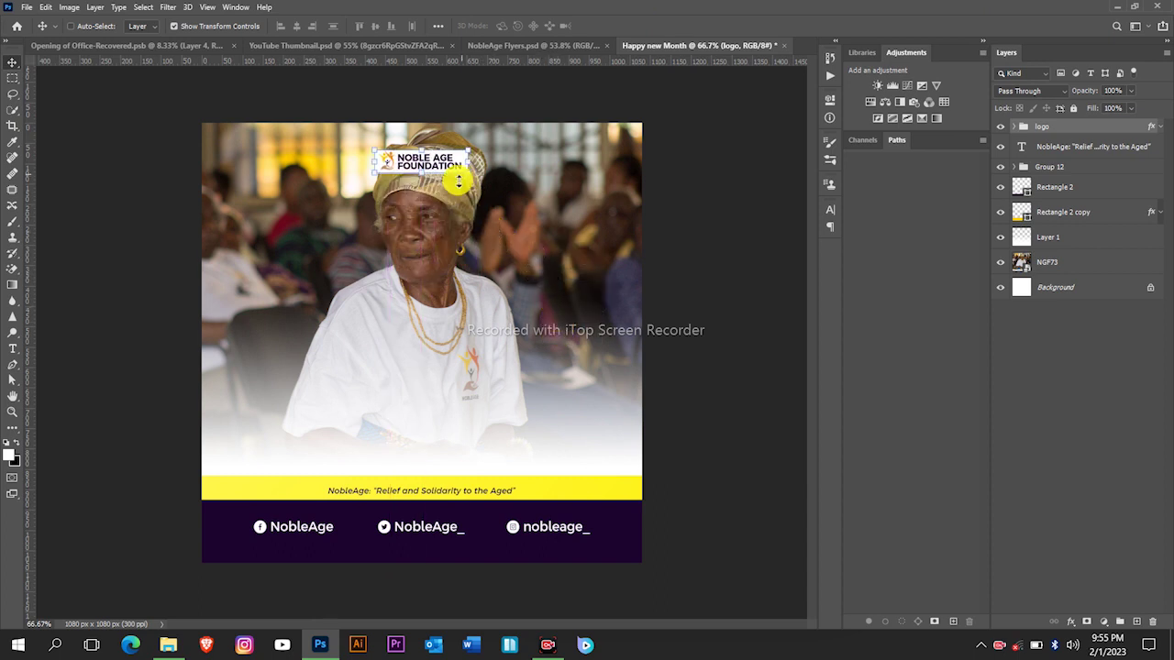
left_click_drag(473, 164, 467, 166)
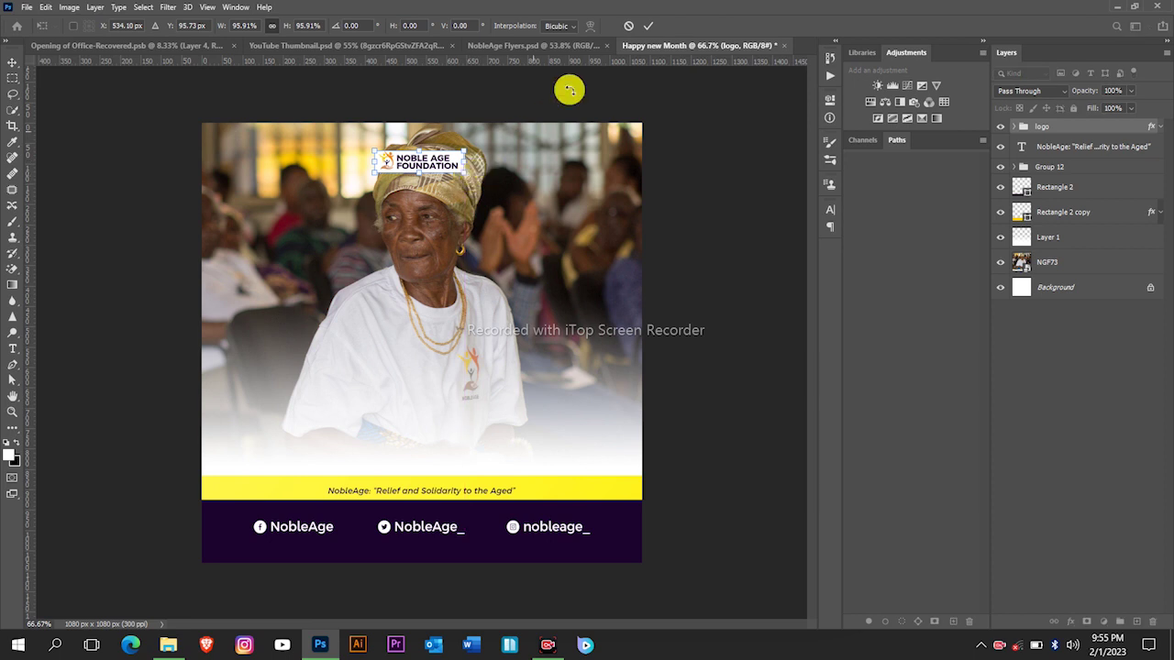
left_click(646, 28)
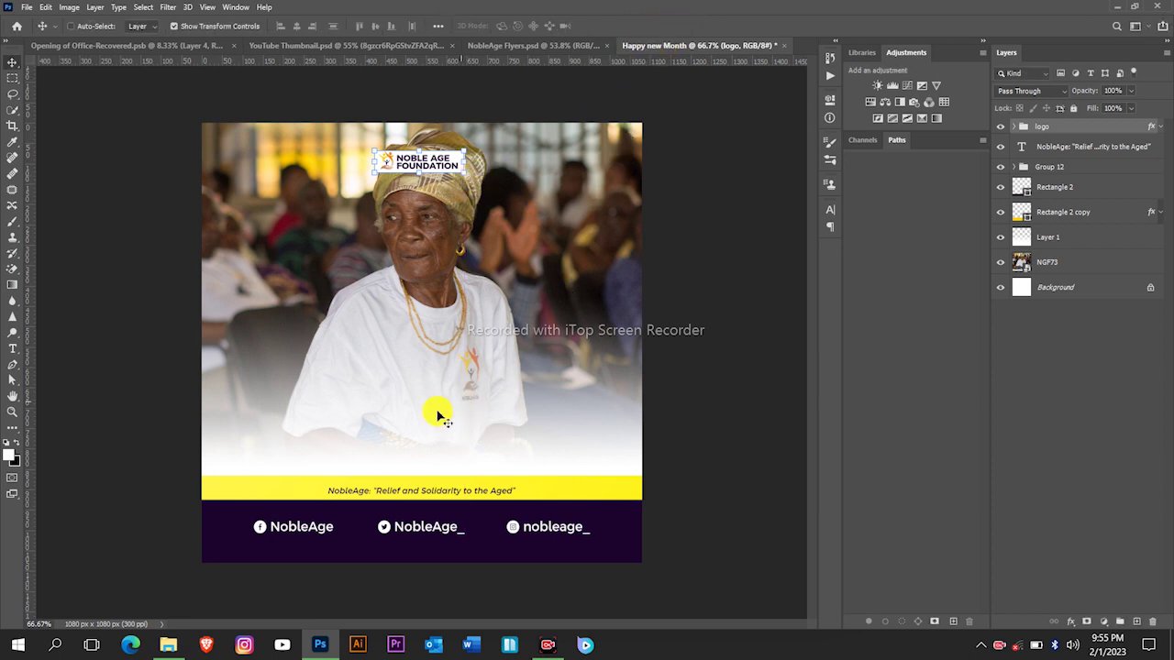
left_click_drag(413, 314, 440, 283)
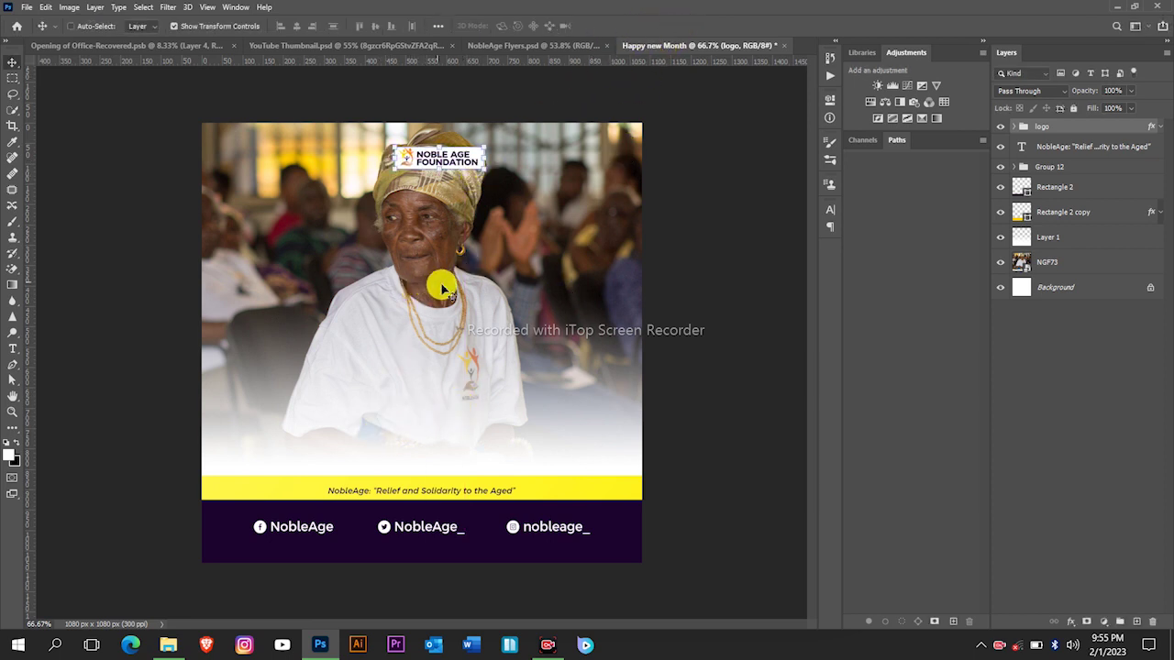
left_click(498, 46)
scroll(428, 376, "up", 2)
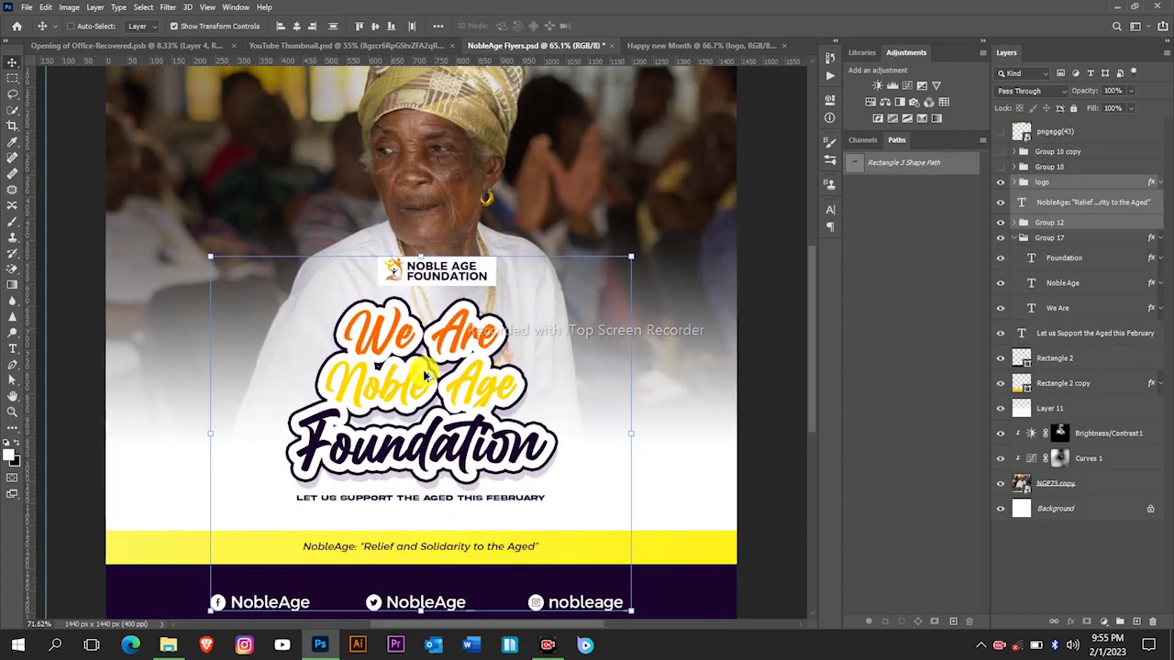
scroll(429, 376, "down", 3)
left_click(663, 46)
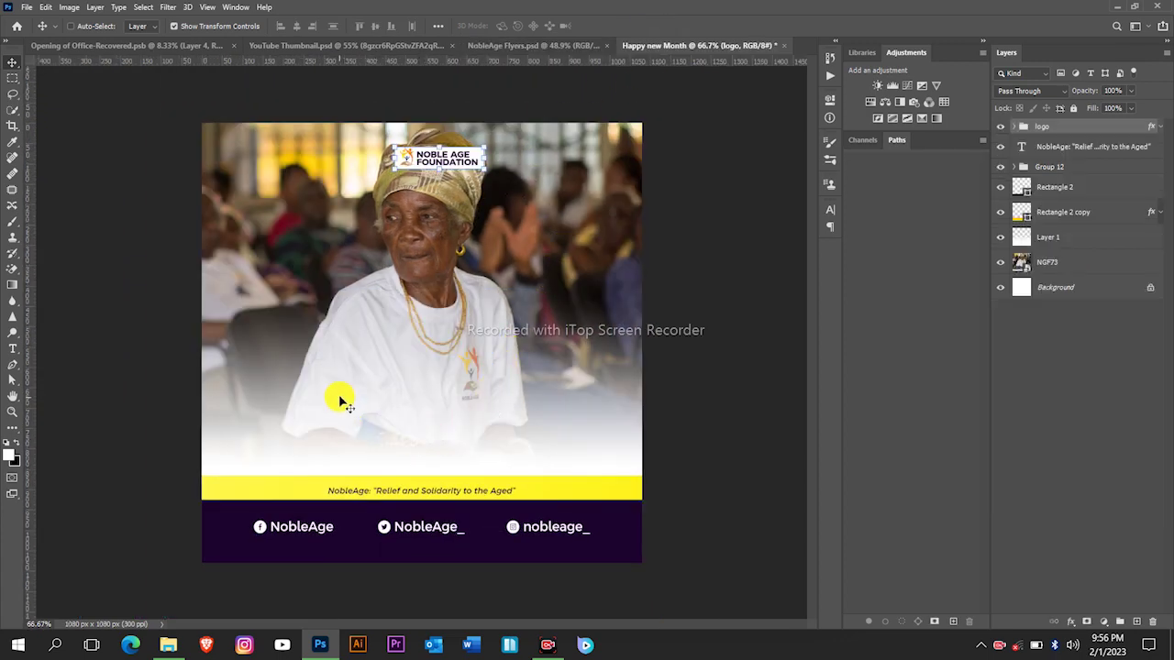
Step: Add the text 'Happy New Month' over the photo and move it up and right
key("t")
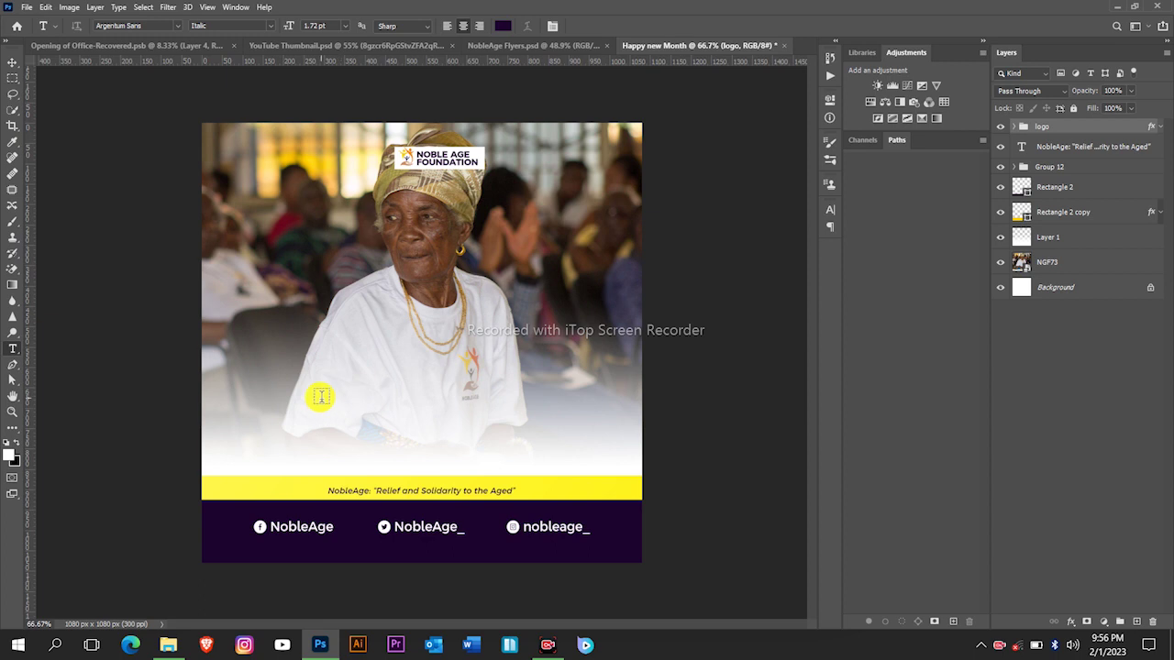
left_click(320, 396)
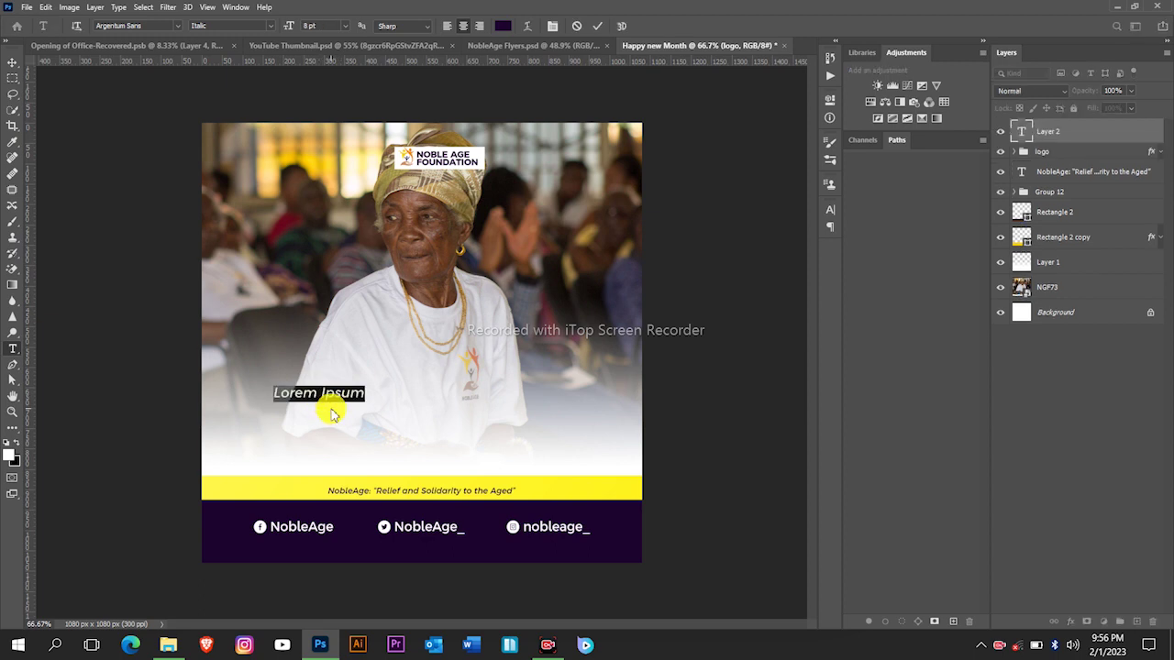
type("Happy New Month")
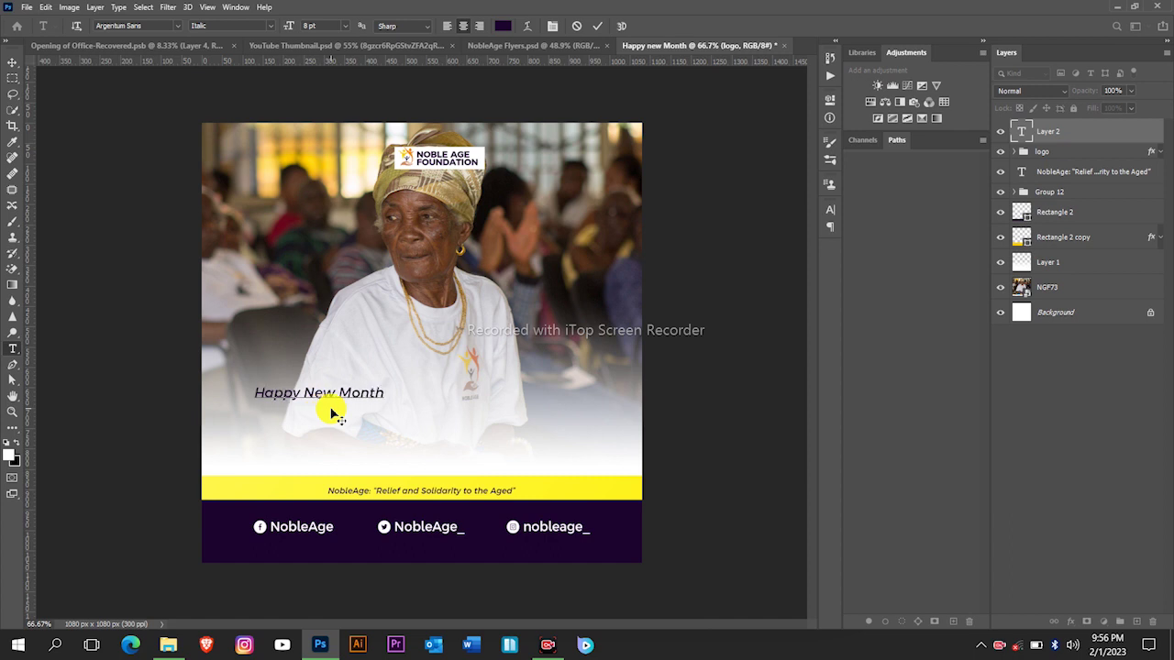
key("ctrl+a")
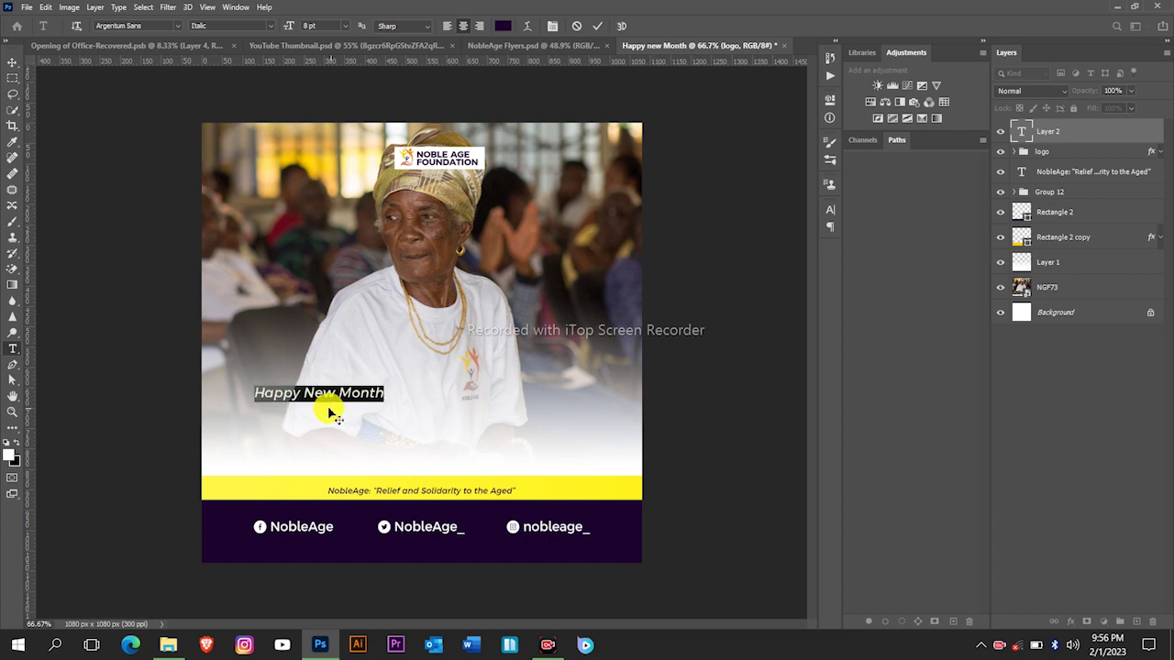
left_click_drag(342, 296, 410, 283)
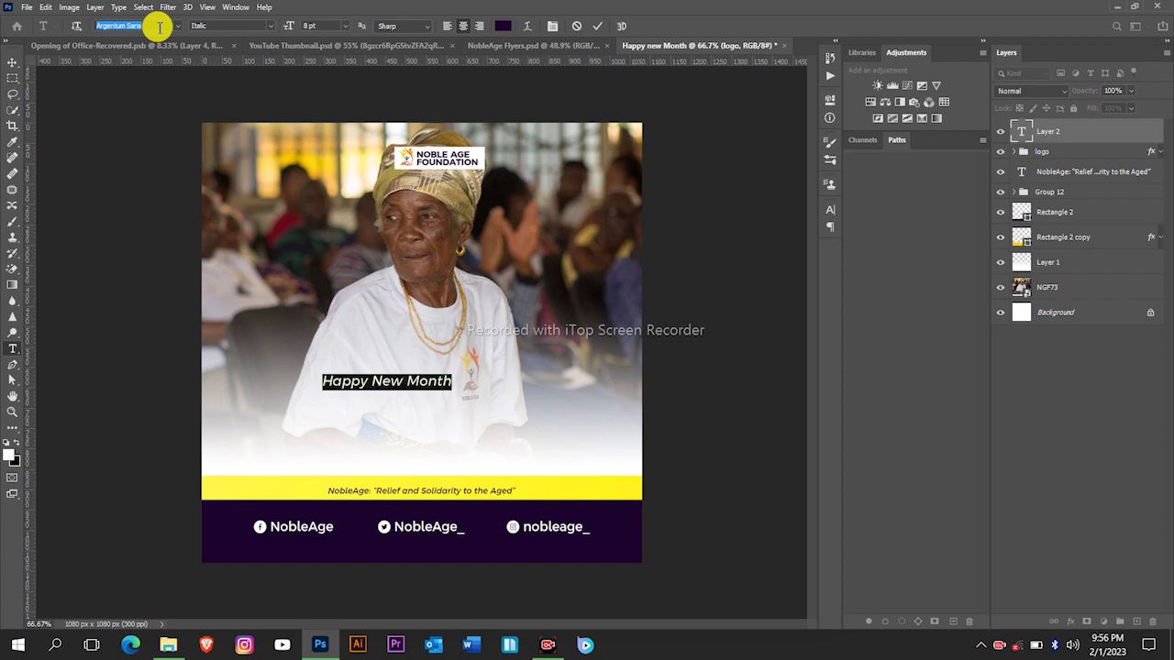
Step: Set the heading to Billion Dreams Regular at 21 pt and shift it slightly right
type("billion")
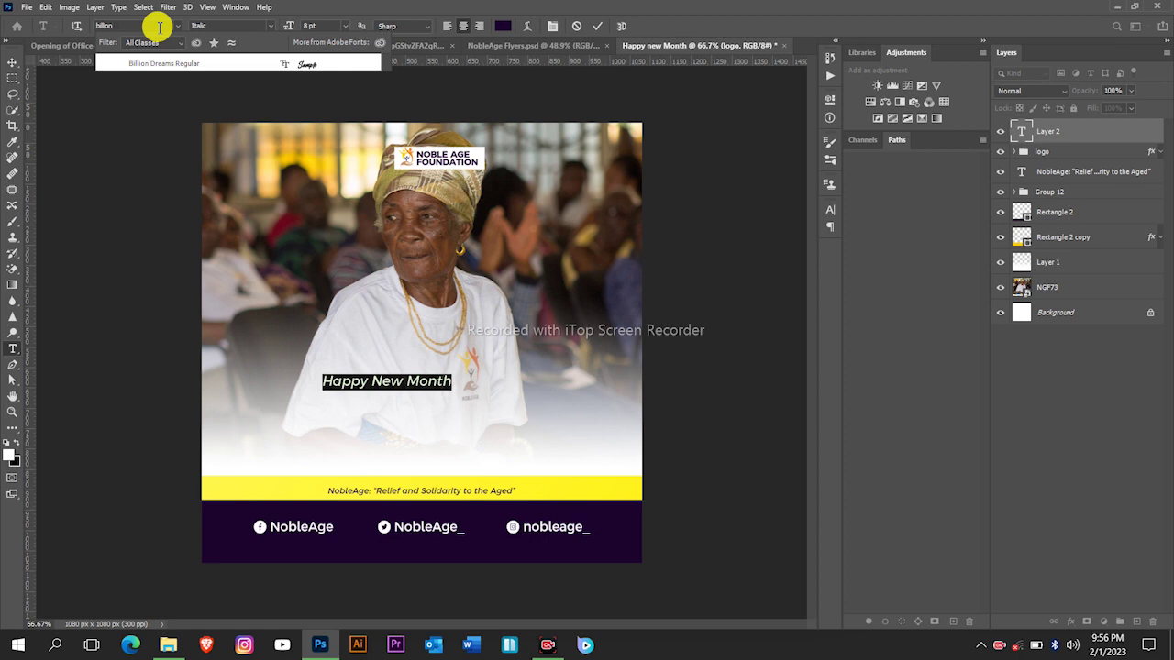
left_click(340, 62)
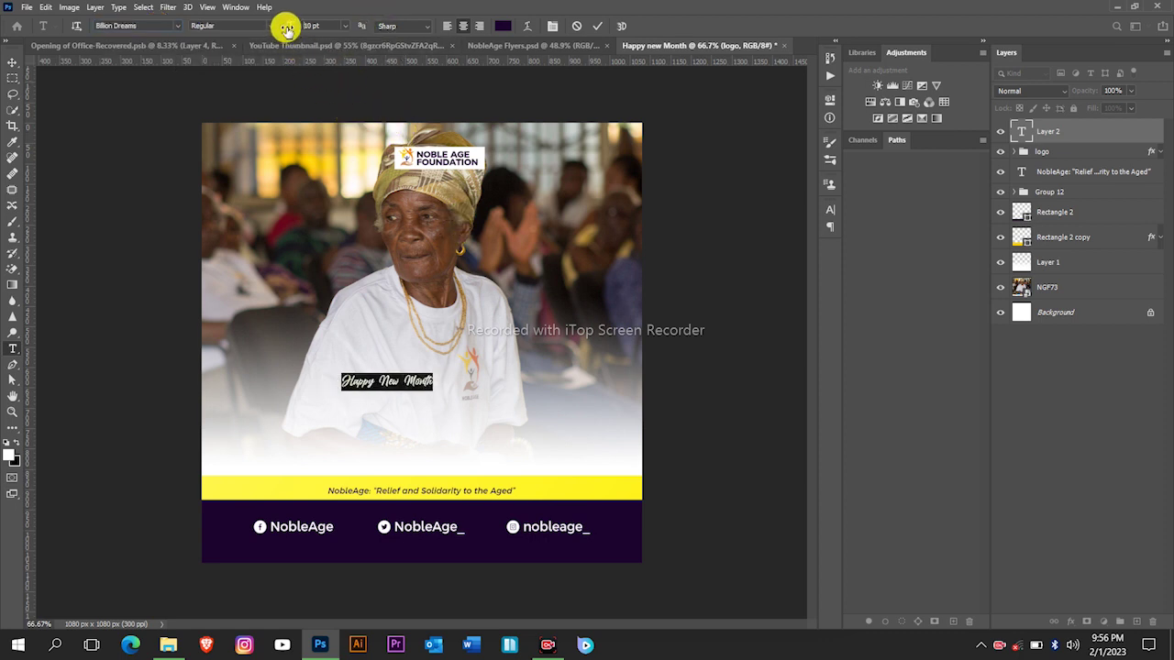
left_click_drag(288, 28, 294, 27)
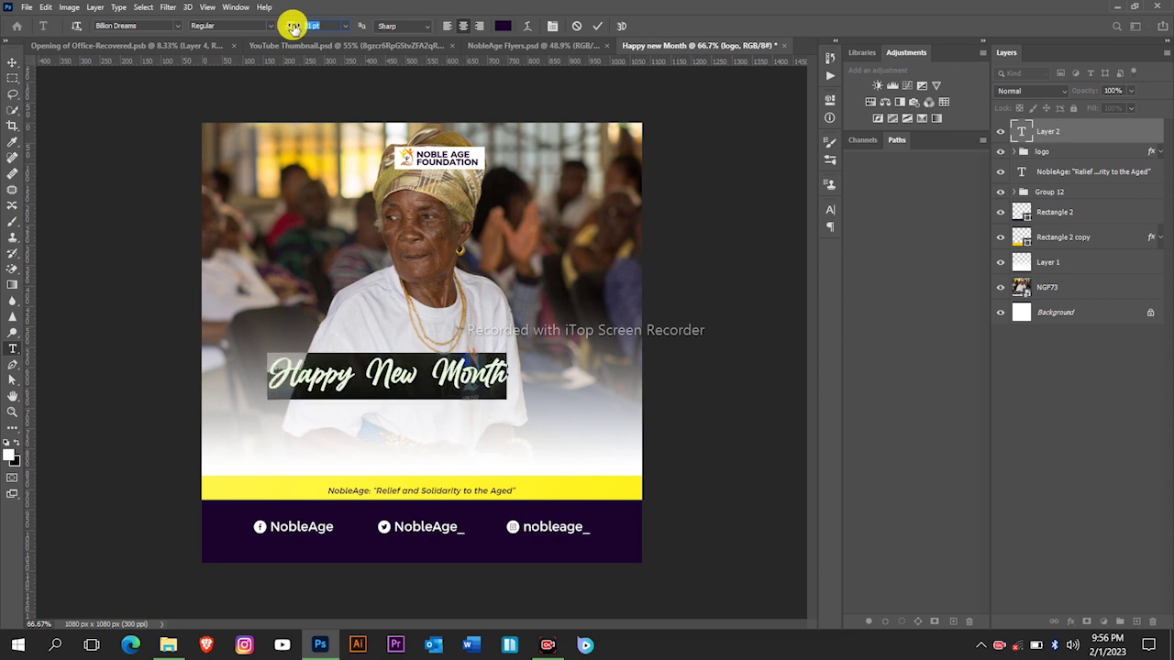
left_click(597, 26)
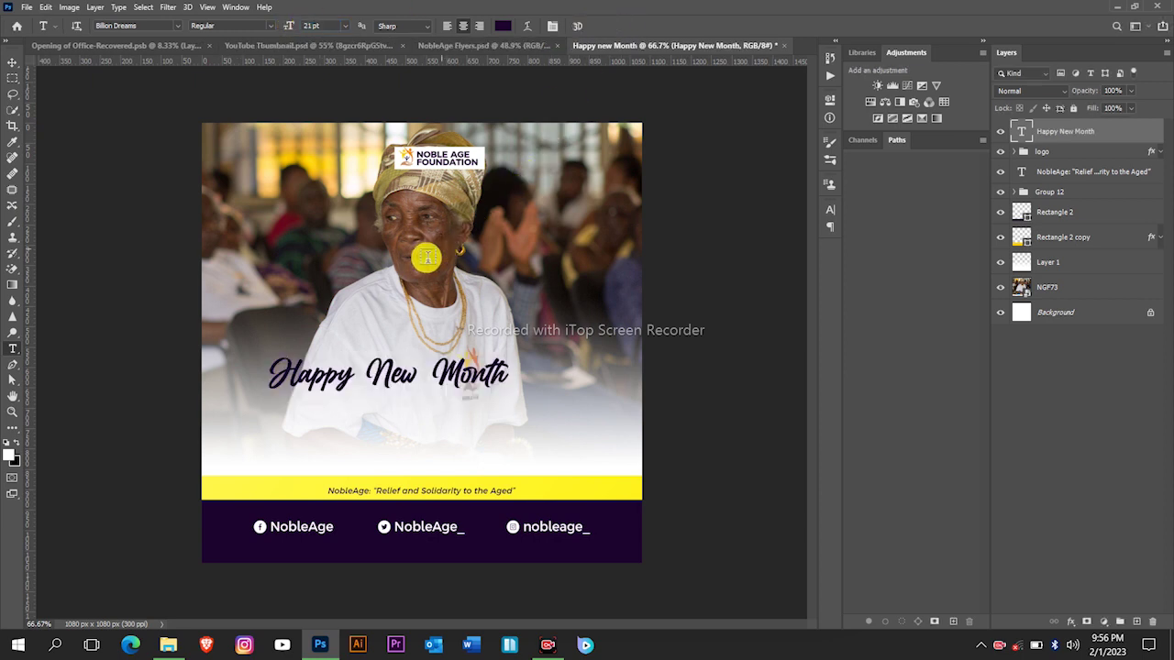
key("v")
left_click_drag(388, 293, 413, 294)
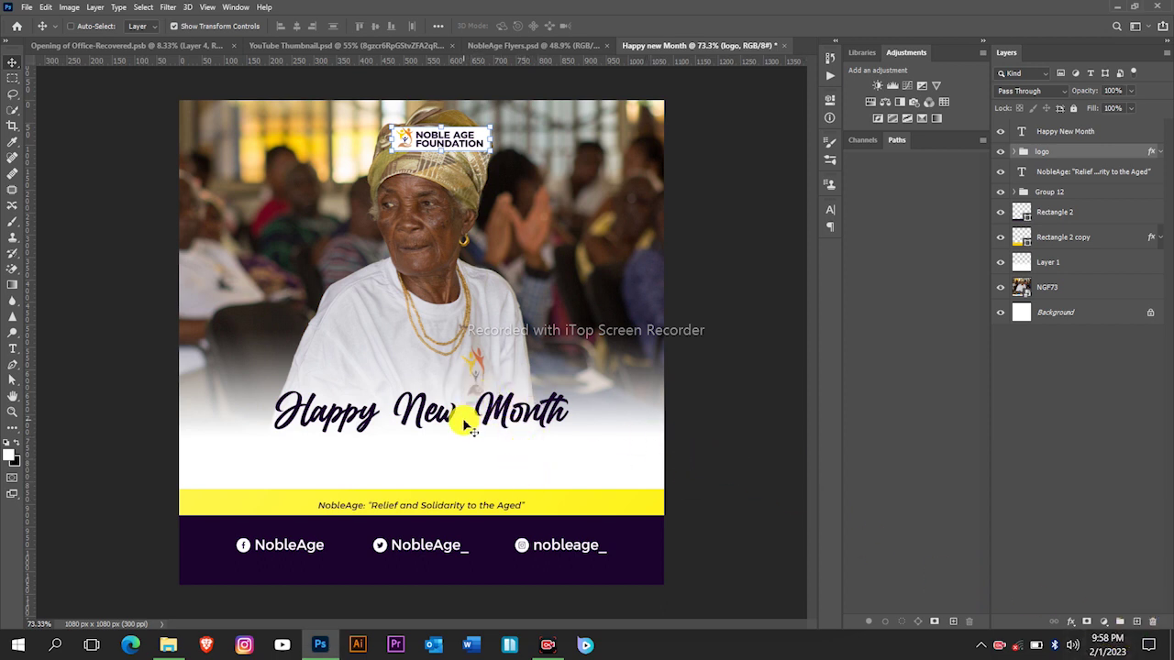
scroll(449, 431, "up", 3)
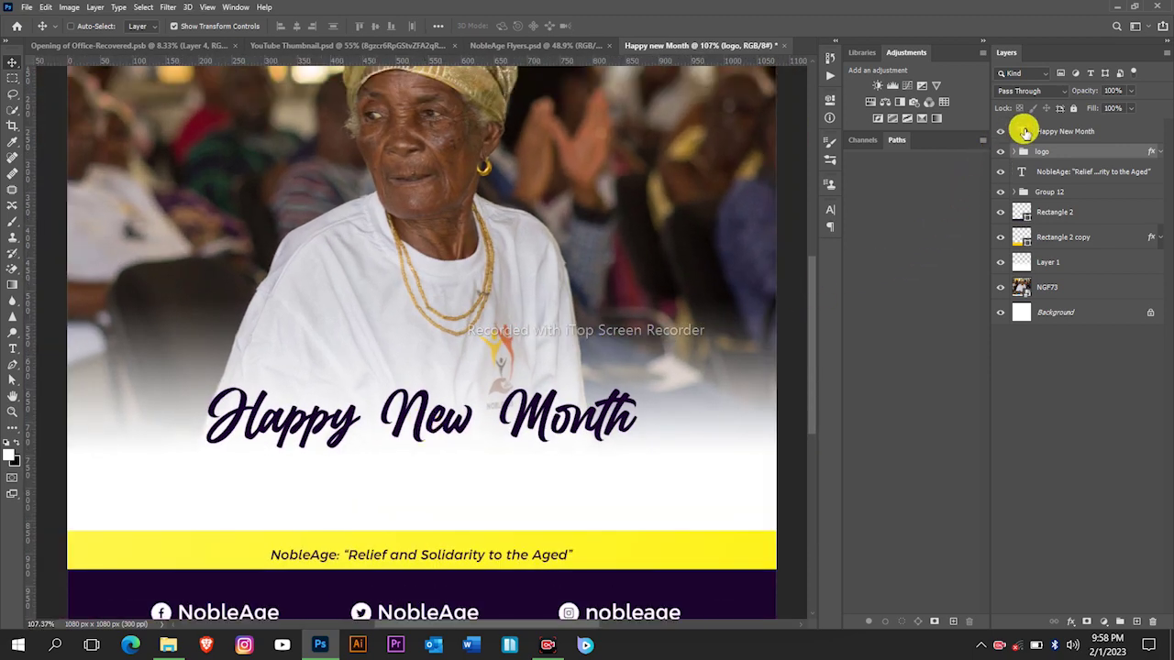
Step: Enter text editing on the Happy New Month heading and highlight only the word Happy
double_click(1025, 131)
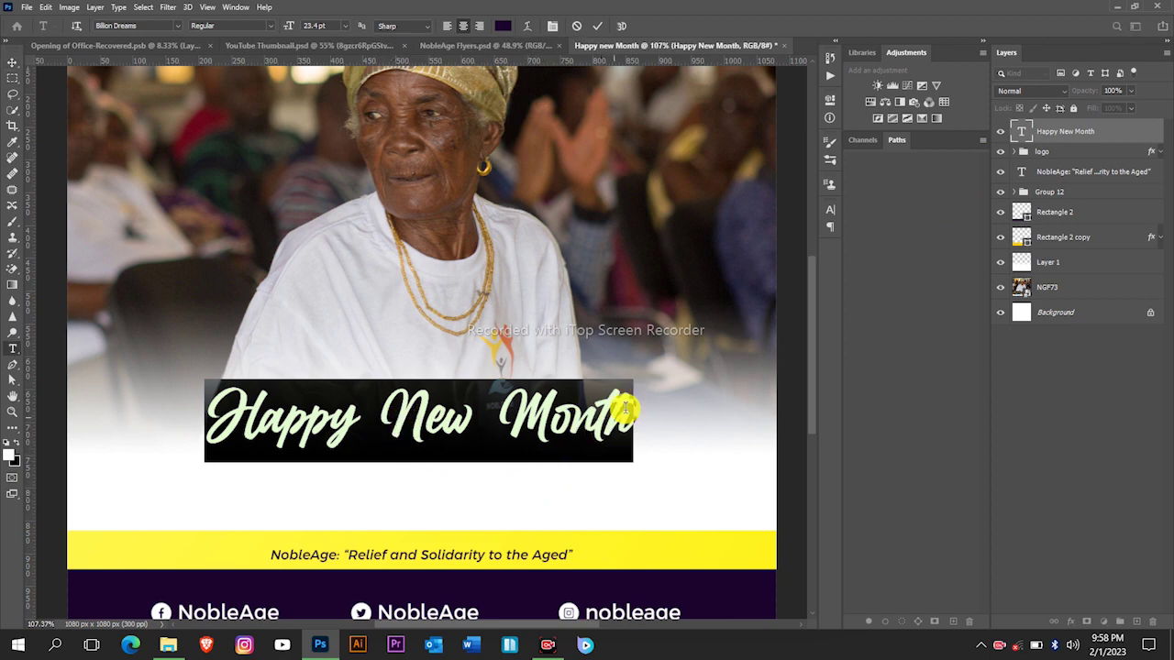
left_click_drag(357, 417, 178, 401)
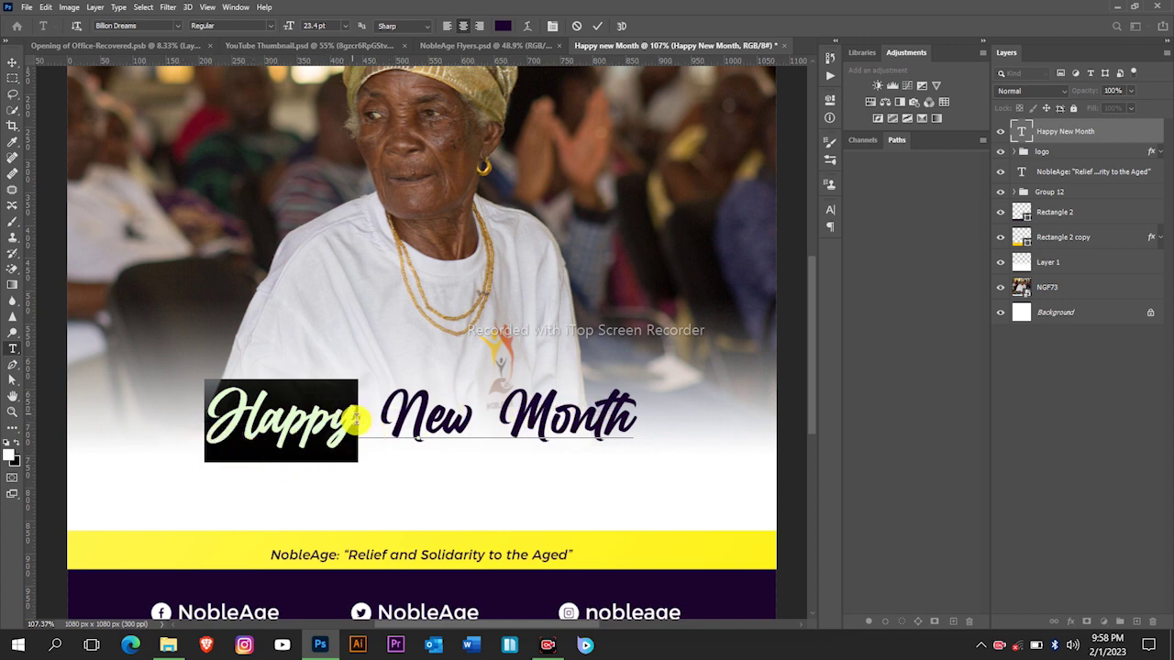
left_click_drag(353, 419, 217, 424)
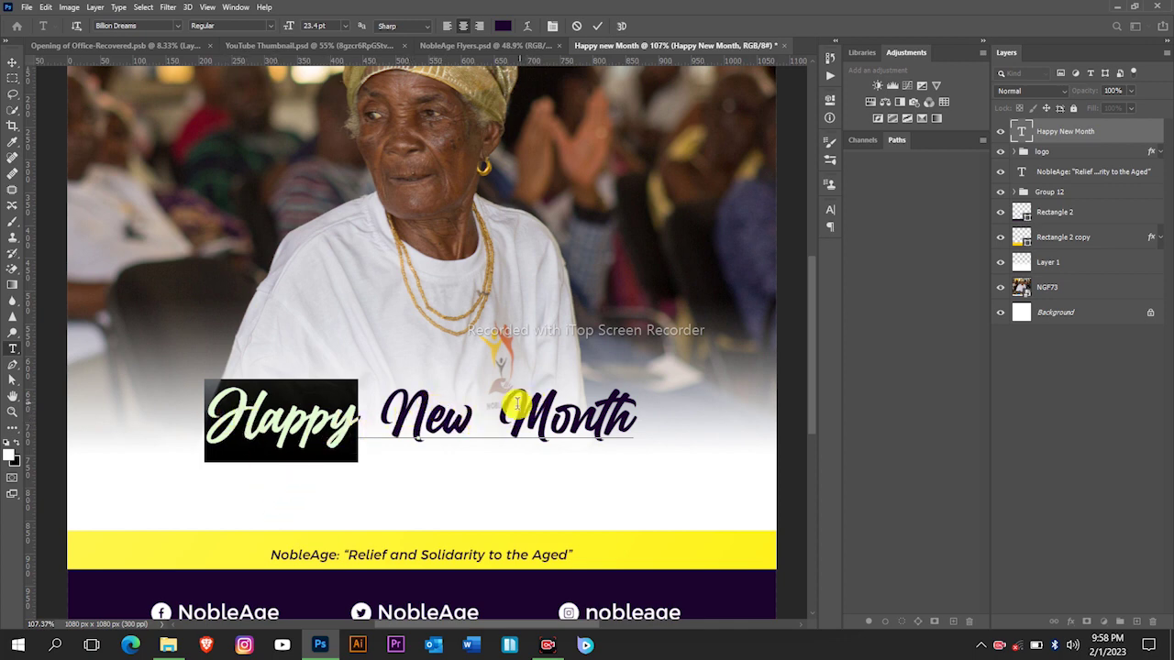
left_click_drag(505, 406, 648, 400)
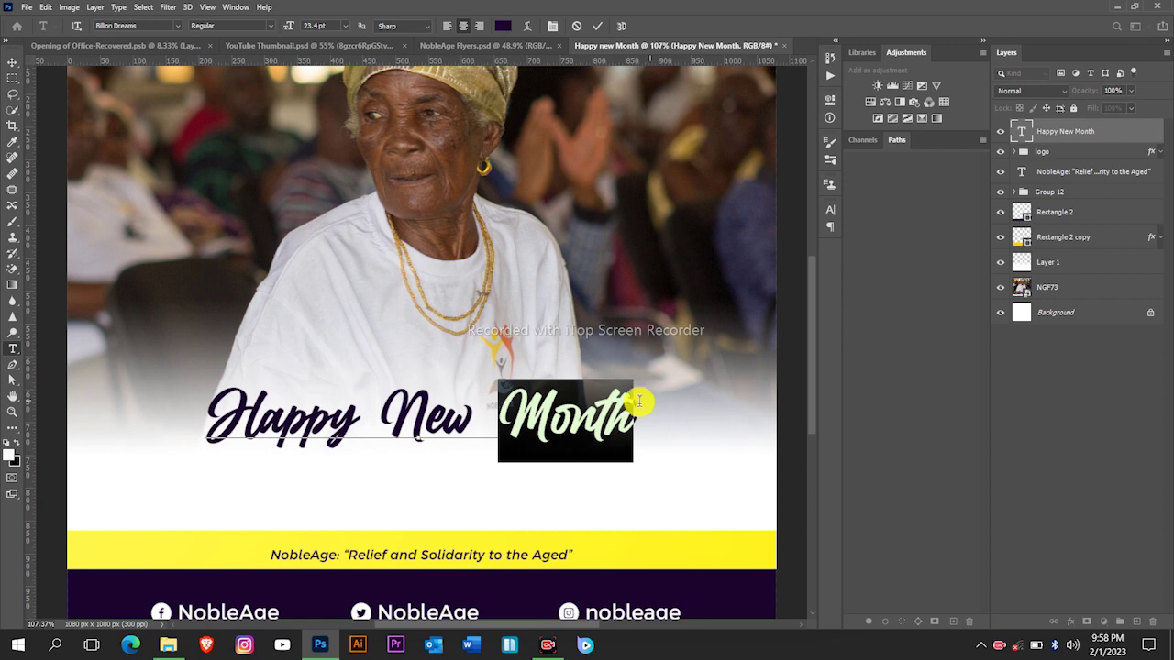
left_click_drag(356, 422, 208, 418)
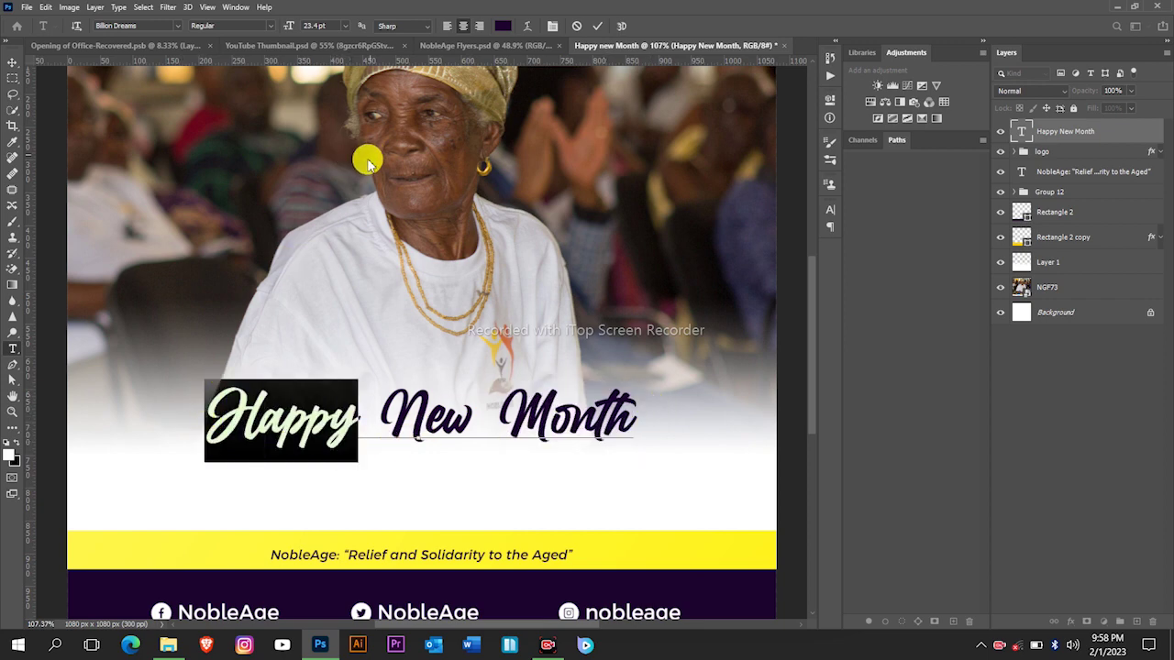
Step: Colour the selected word Happy a bright, saturated orange
left_click(503, 26)
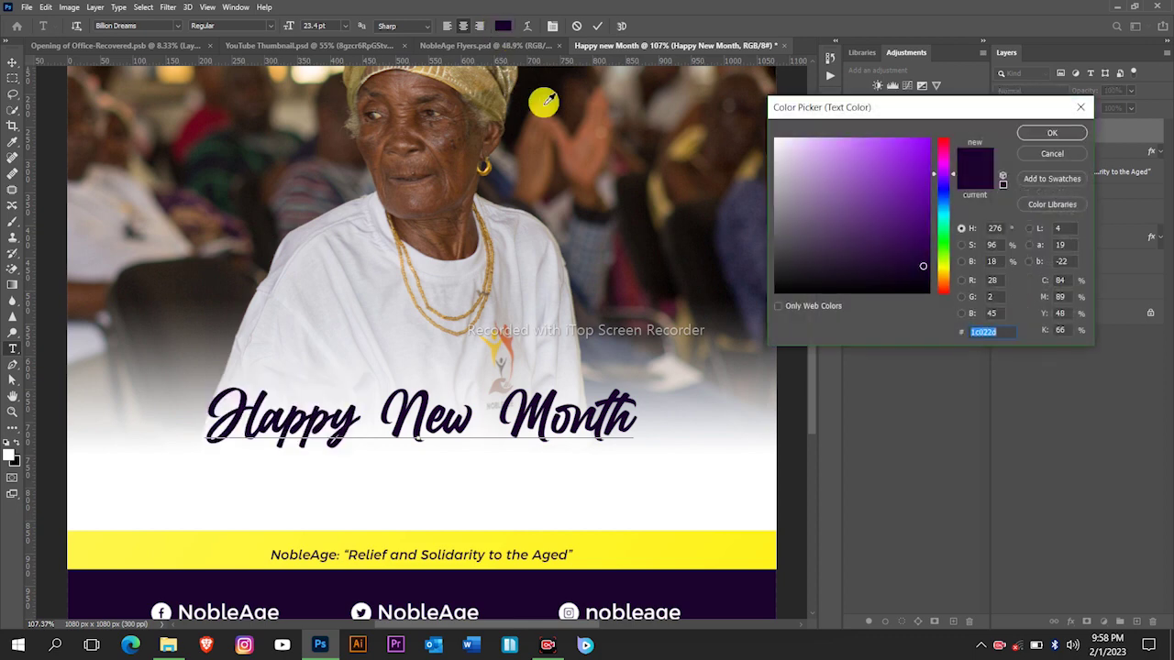
left_click(945, 280)
left_click_drag(900, 180, 931, 138)
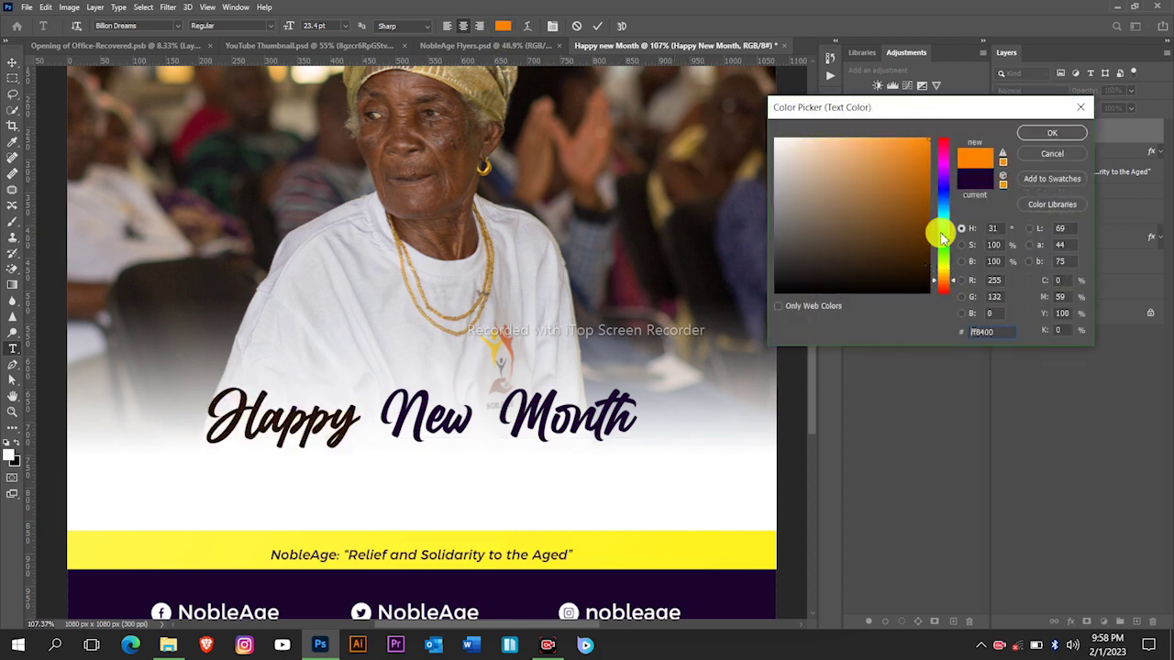
left_click(948, 282)
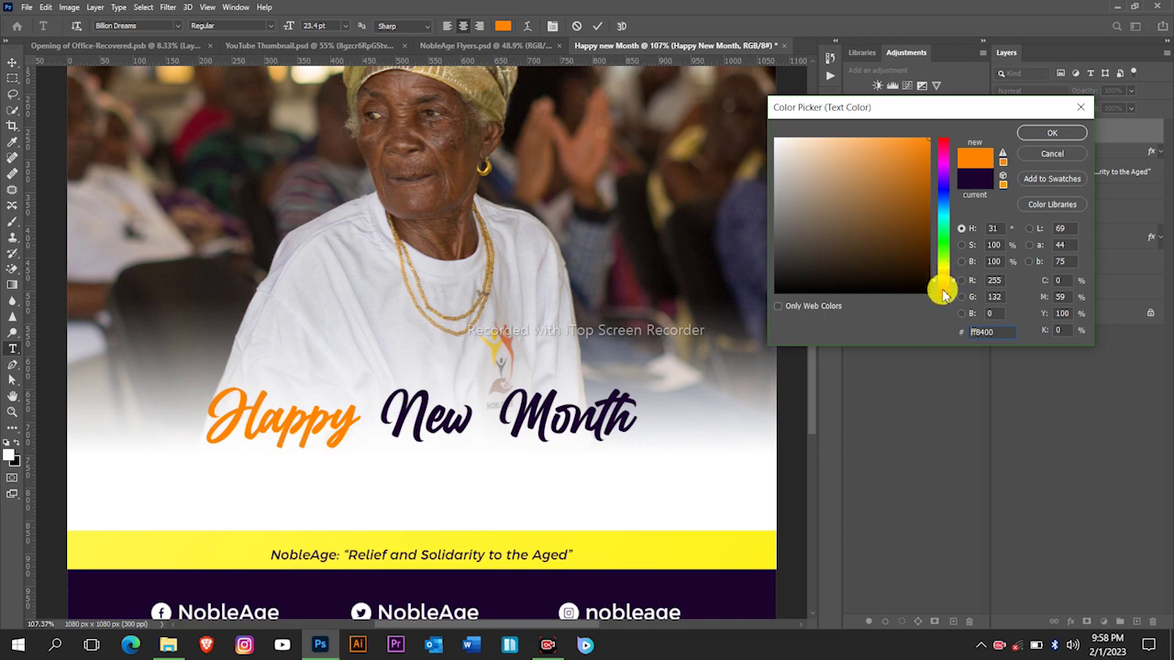
left_click(945, 288)
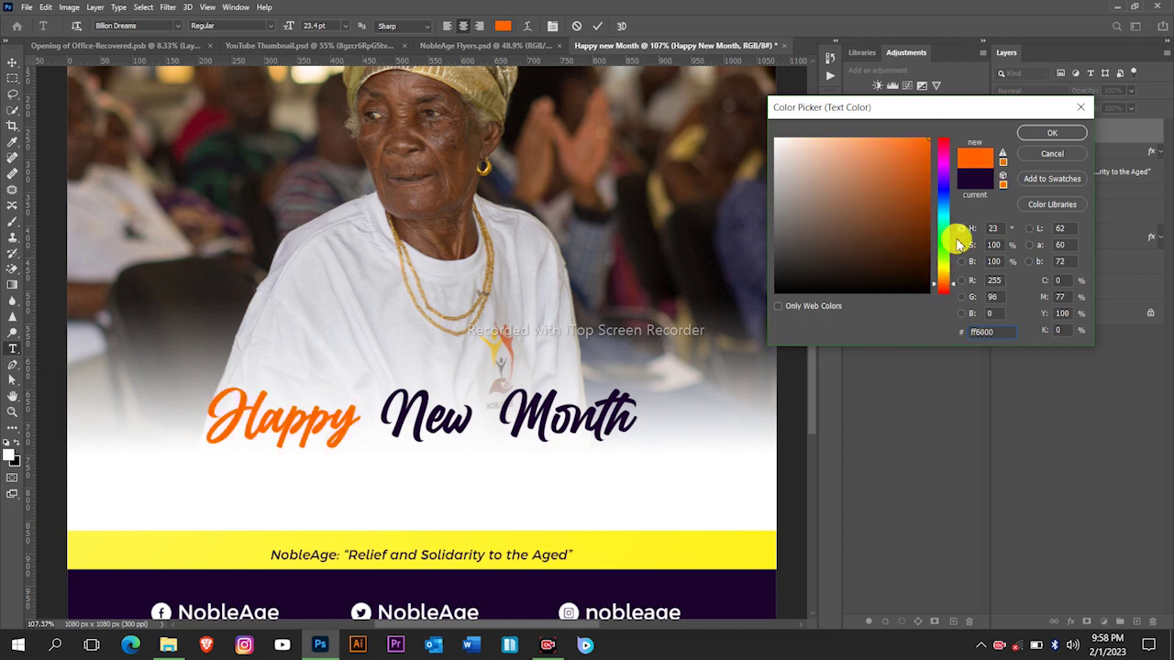
left_click(1045, 133)
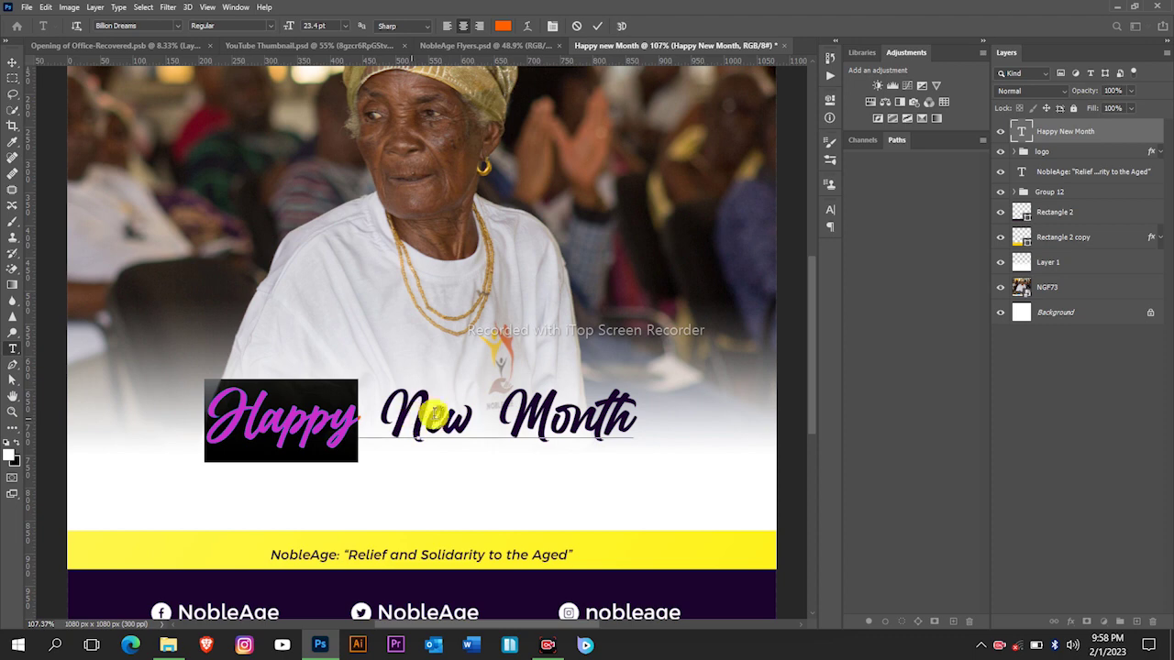
Step: Colour the word New bright yellow and commit the heading edits, fitting the flyer in view
left_click_drag(466, 415, 390, 417)
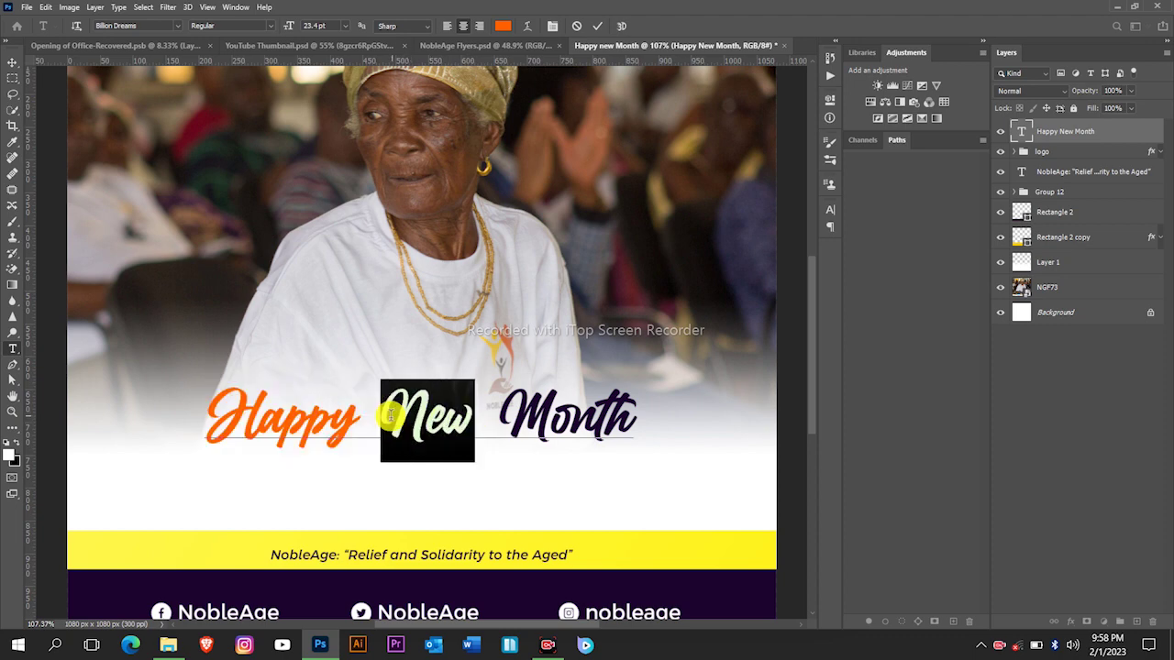
left_click(503, 26)
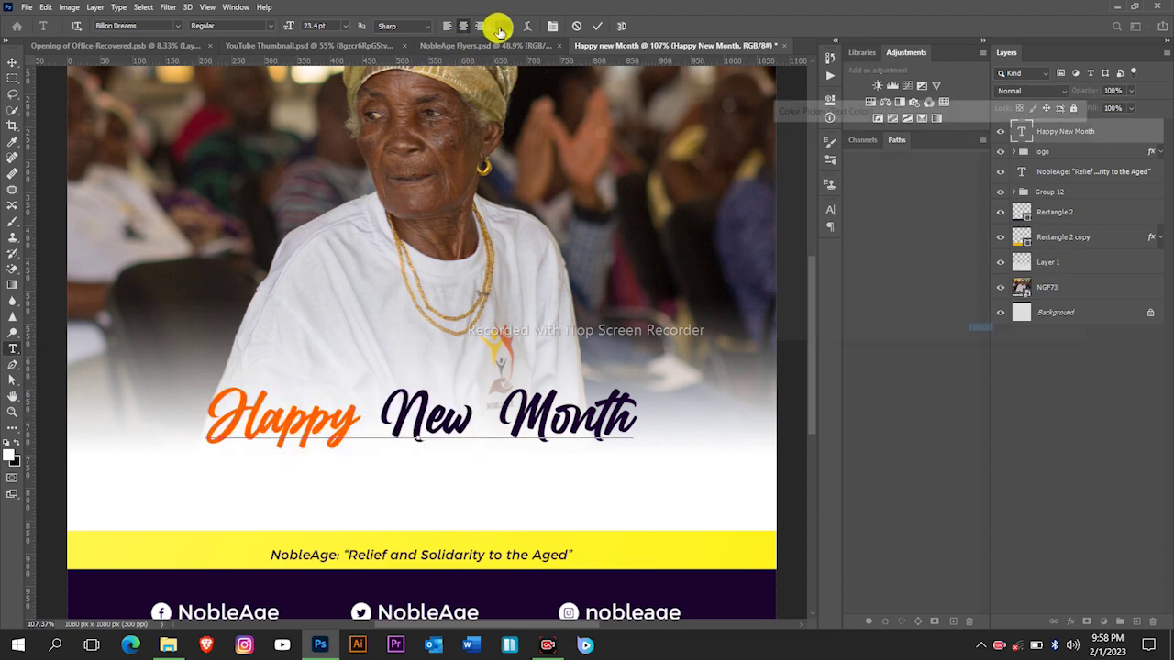
left_click_drag(823, 200, 943, 104)
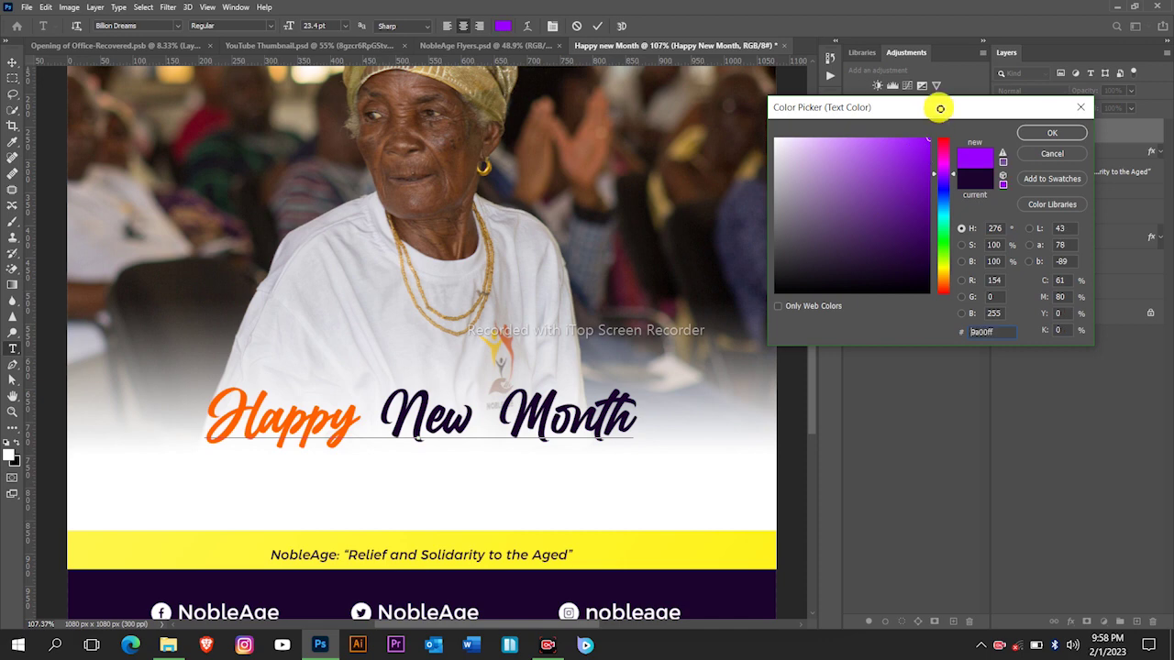
left_click(945, 272)
left_click(947, 271)
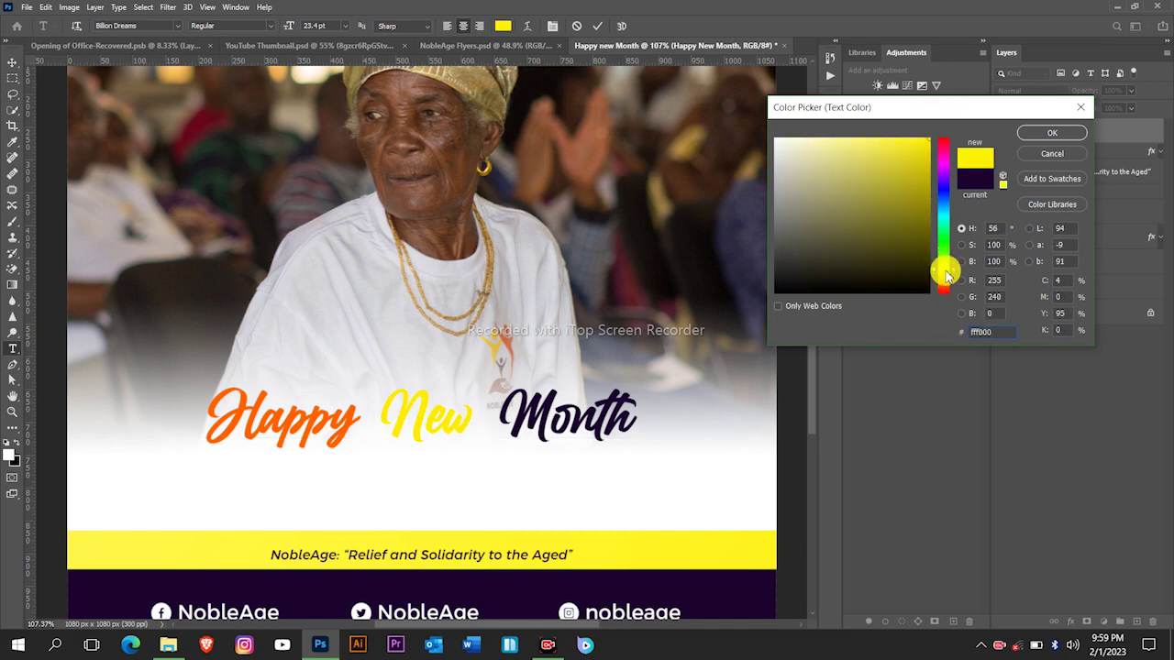
left_click(1051, 133)
left_click(610, 30)
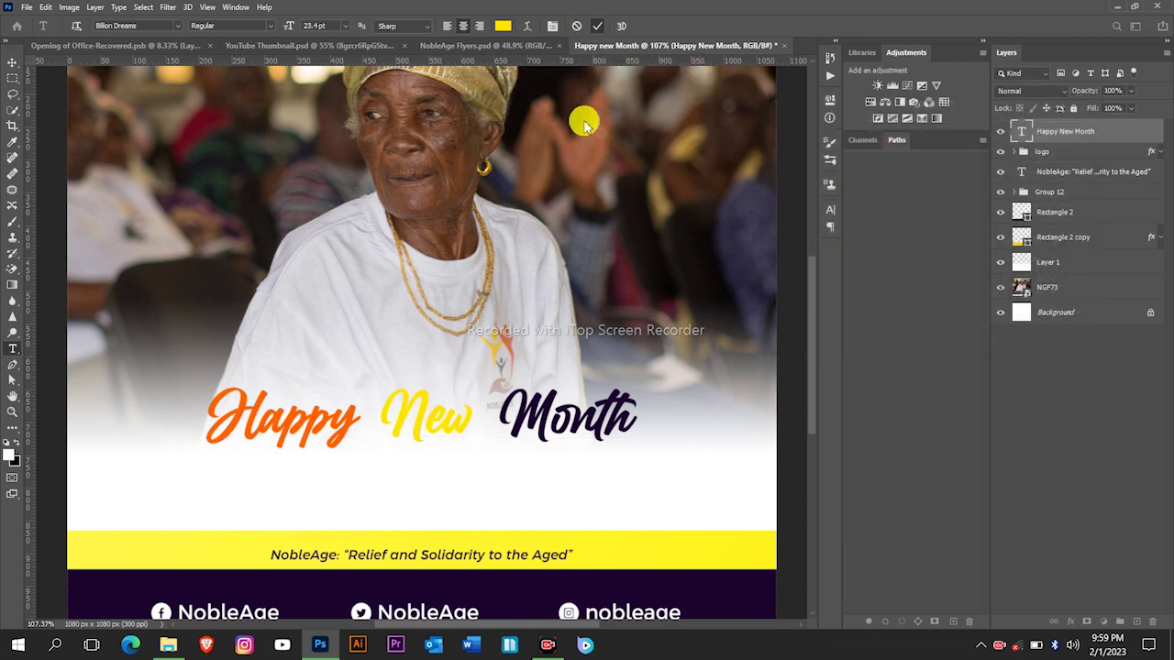
key("v")
key("ctrl+0")
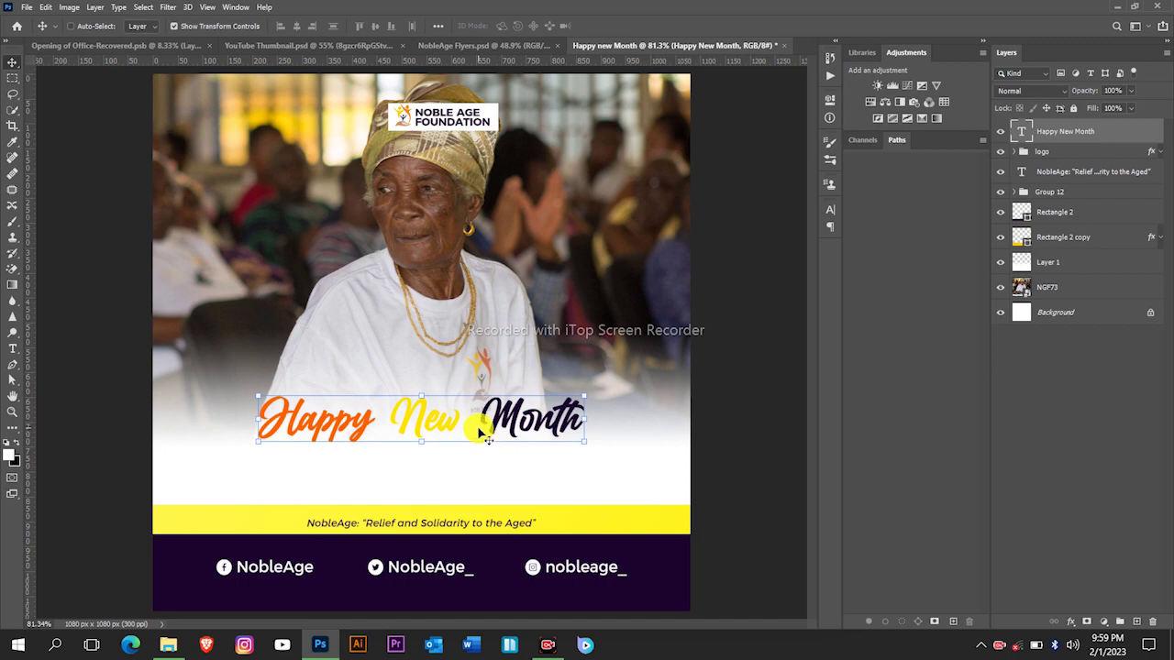
Step: Nudge the multicoloured Happy New Month heading a few pixels lower on the flyer
mouse_move(487, 438)
left_mouse_down()
mouse_move(472, 420)
mouse_move(474, 450)
left_mouse_up()
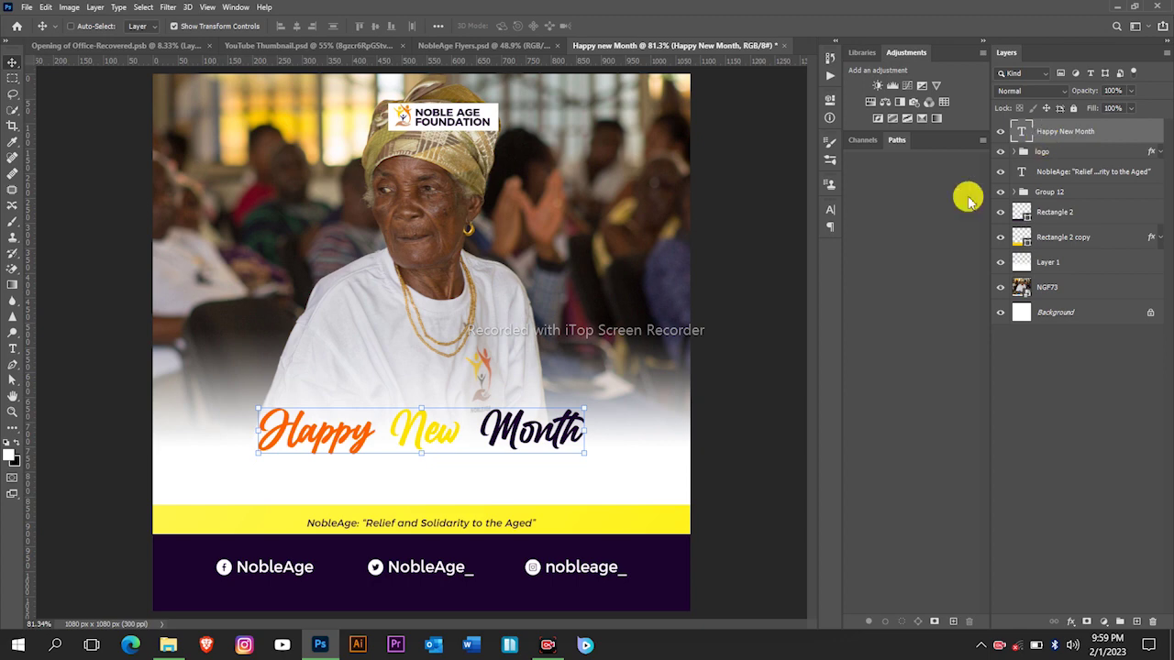
scroll(532, 403, "up", 3)
scroll(546, 401, "down", 4)
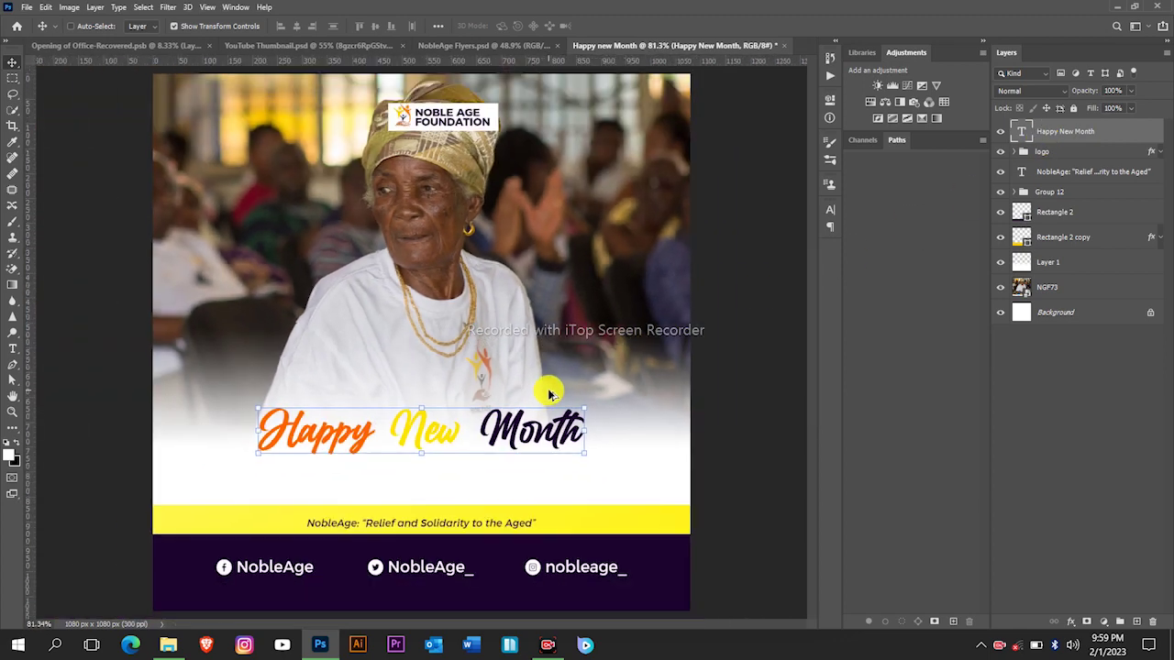
Step: Add a white 16 px stroke to the heading layer, then move it into a new group
double_click(1149, 132)
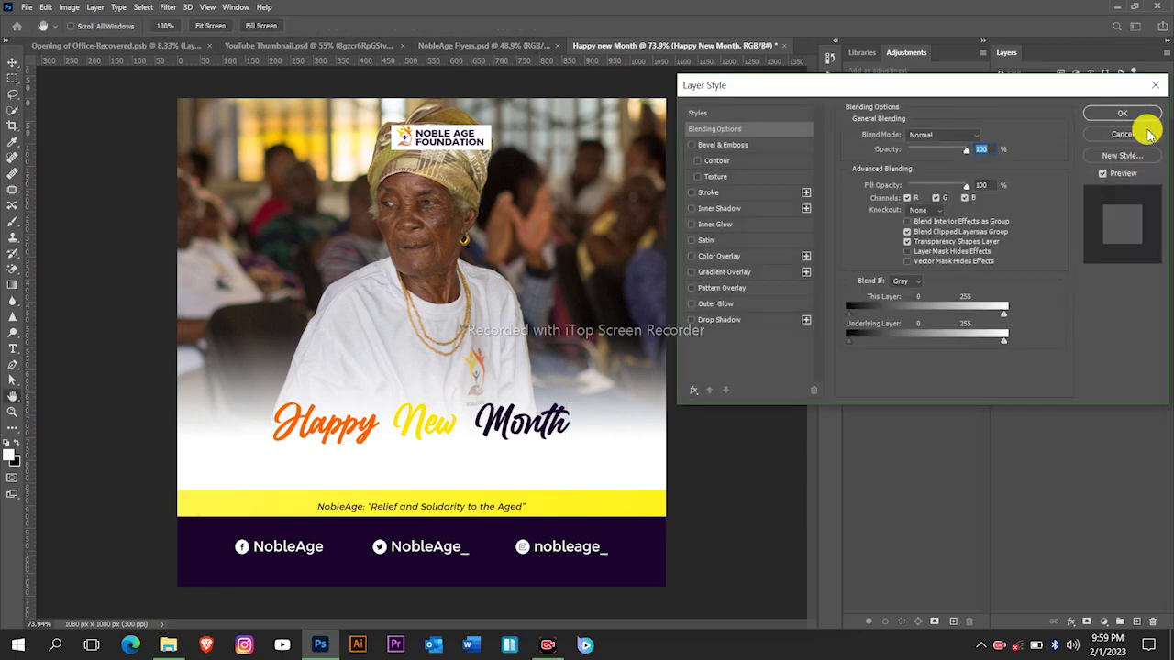
left_click_drag(929, 88, 906, 130)
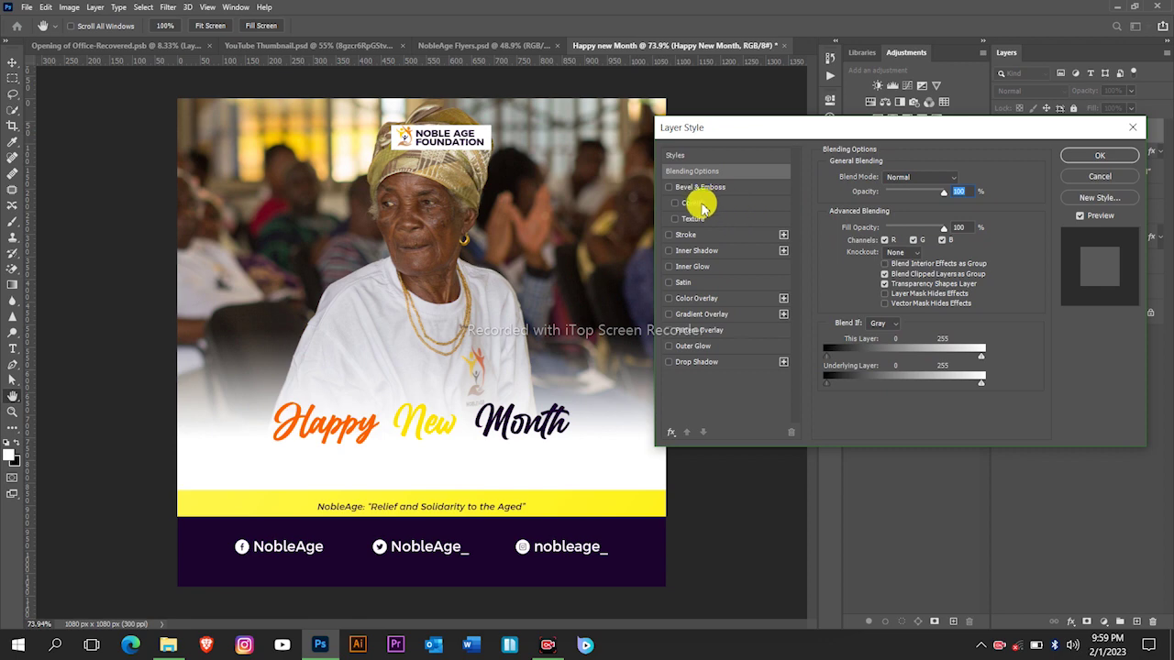
left_click(697, 236)
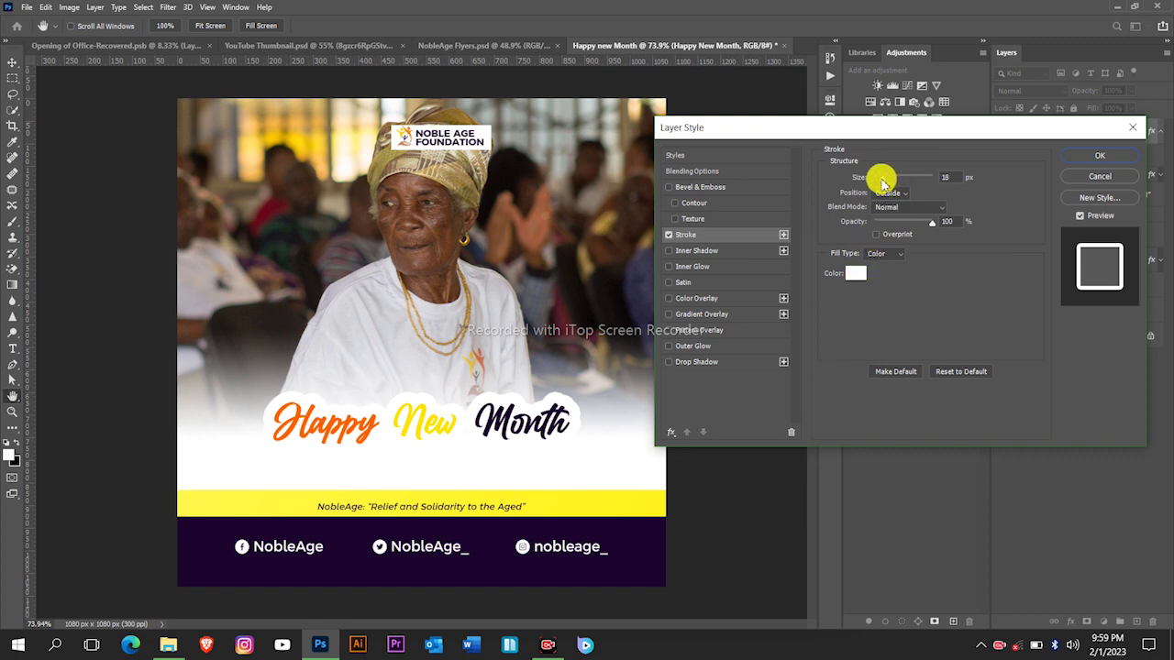
left_click_drag(882, 182, 888, 181)
left_click(1110, 155)
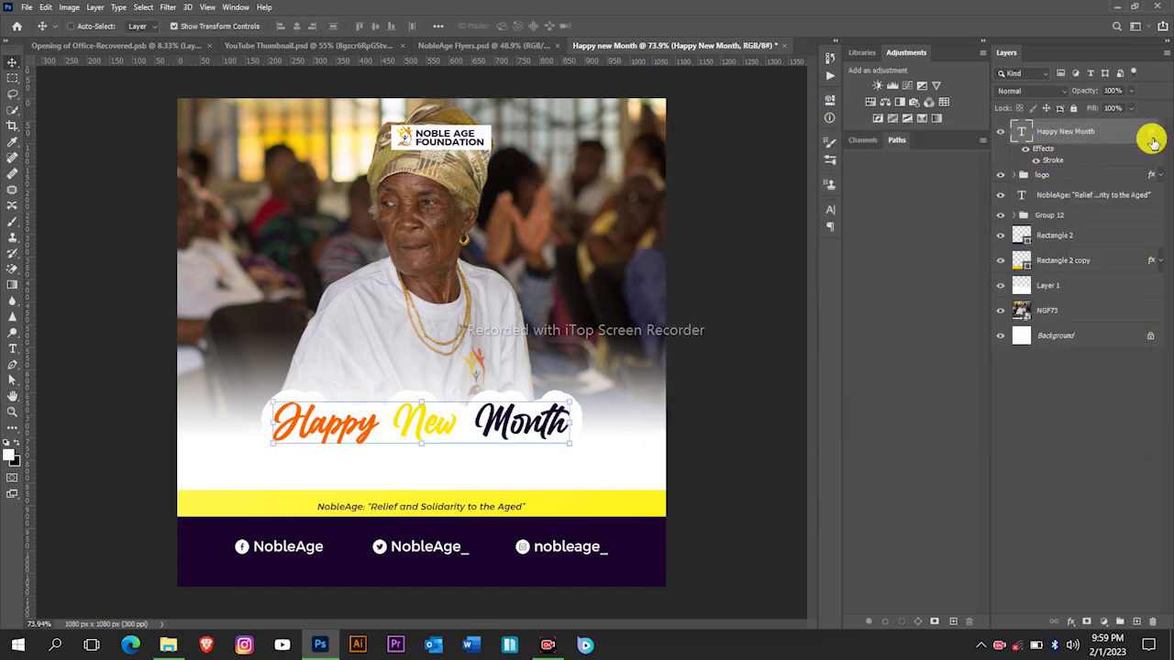
left_click(1153, 135)
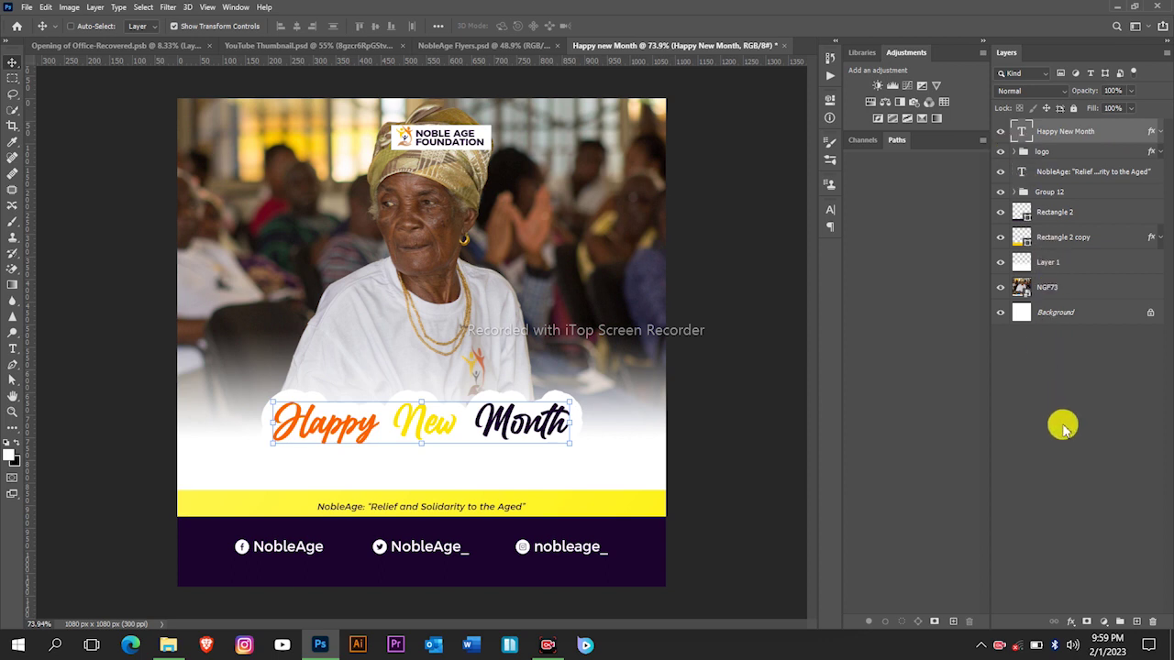
left_click_drag(1064, 137, 1122, 621)
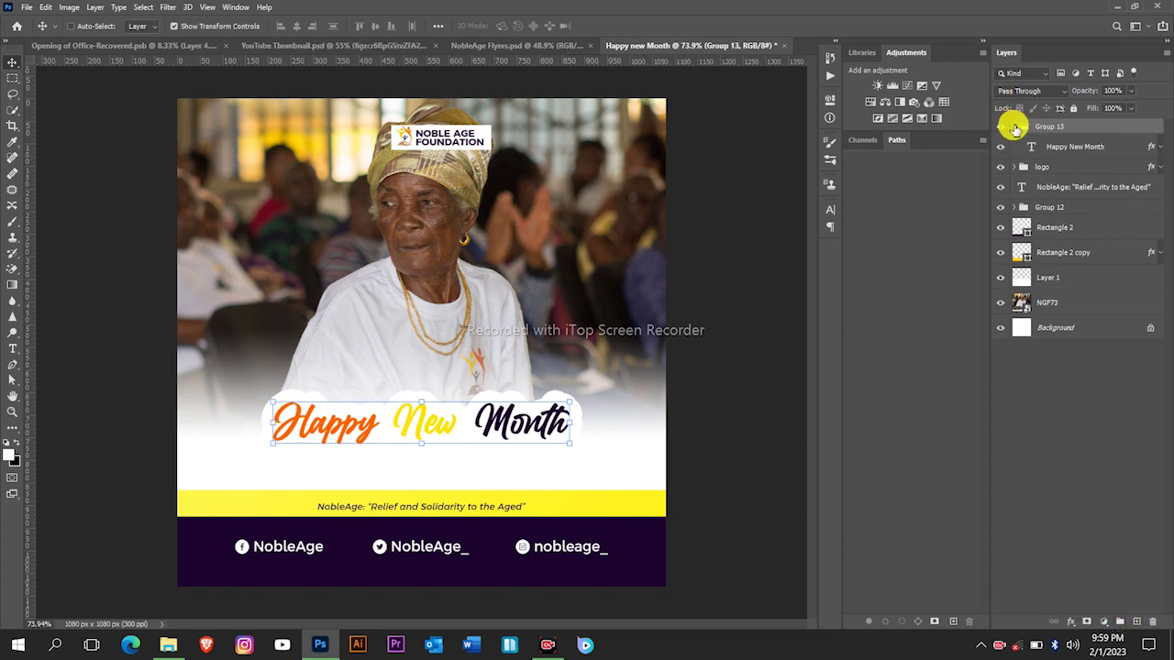
Step: Collapse Group 13 and bring up its Layer Style settings
left_click(1014, 127)
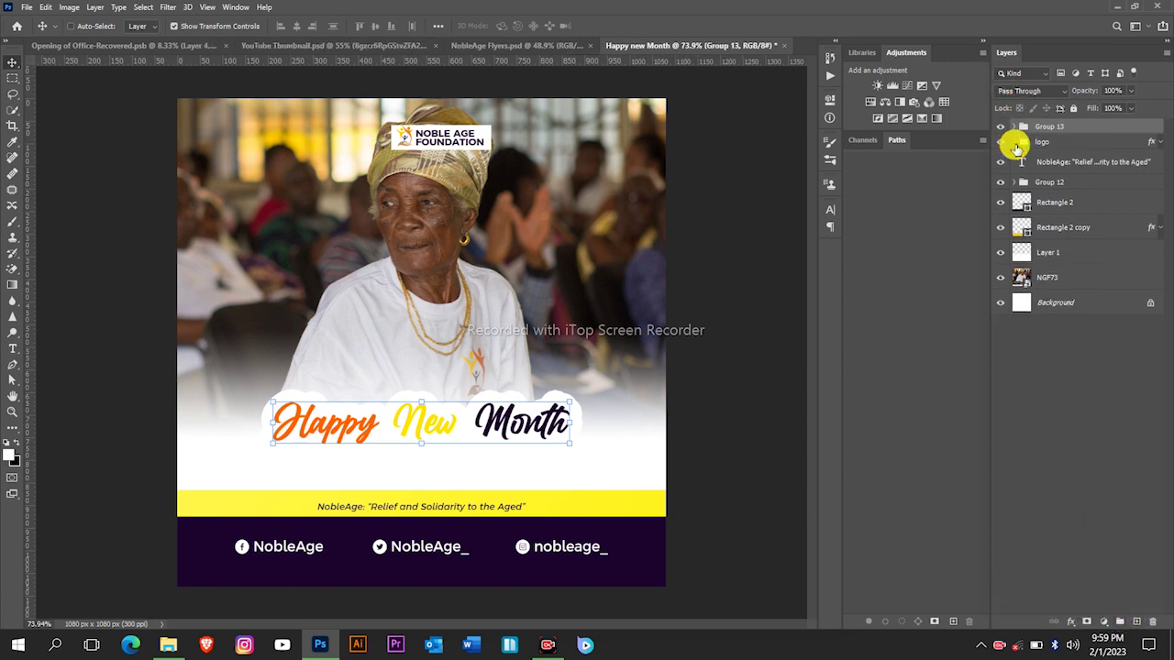
double_click(1157, 131)
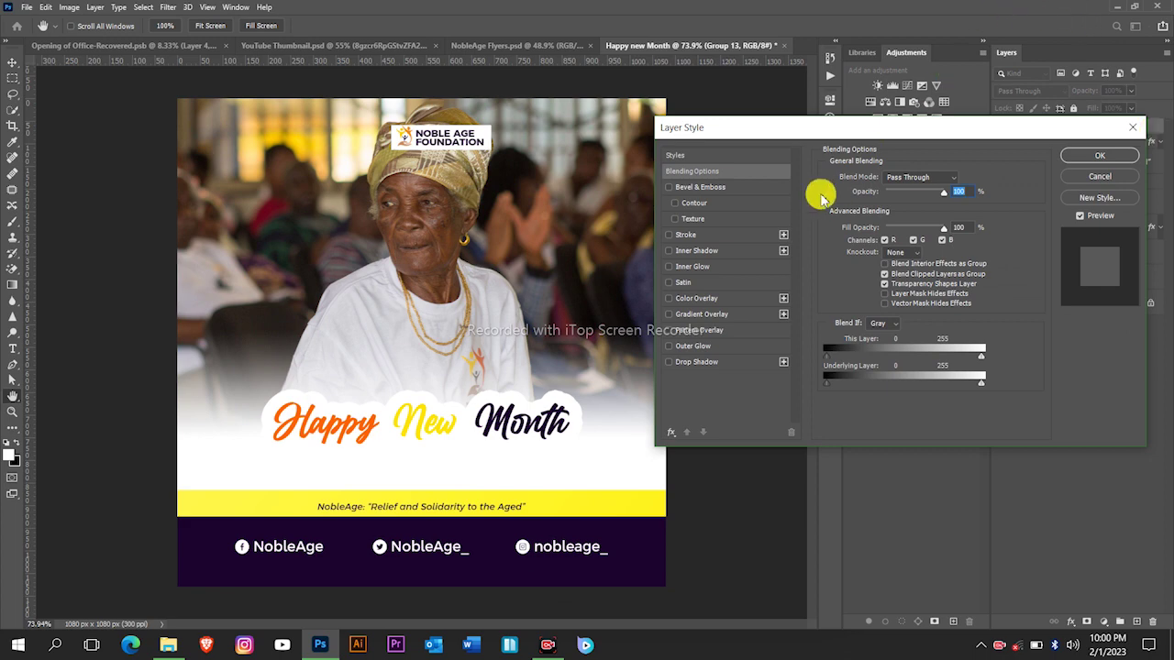
Step: Add a 6 px stroke to Group 13 in dark purple sampled from the bottom band
left_click(704, 237)
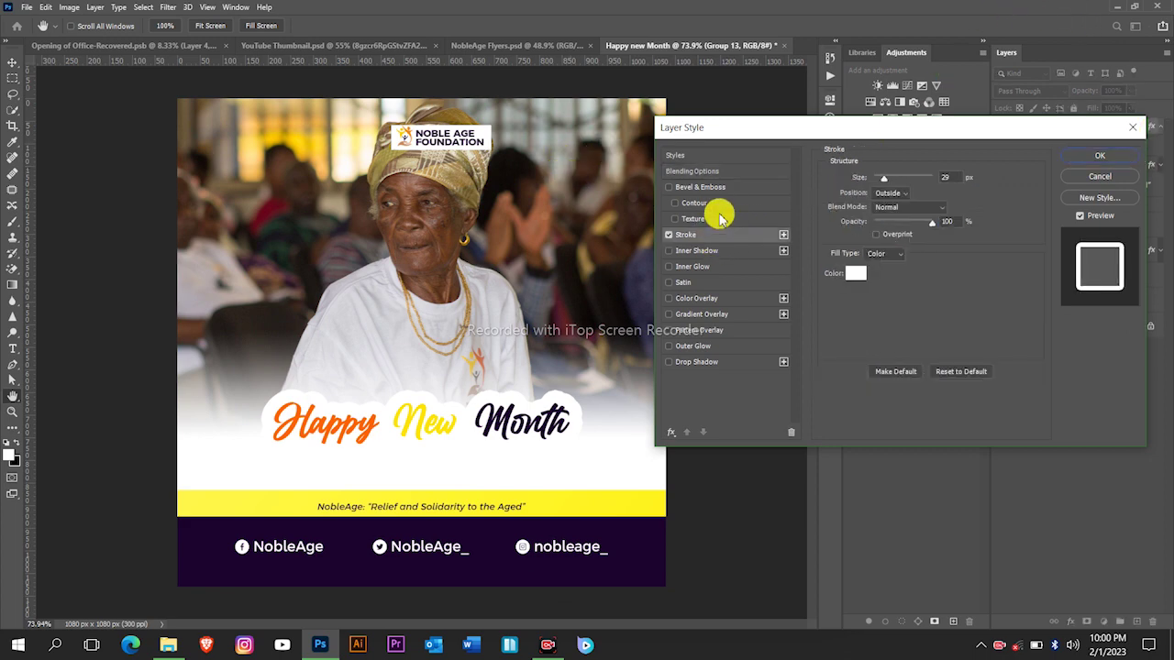
left_click(859, 279)
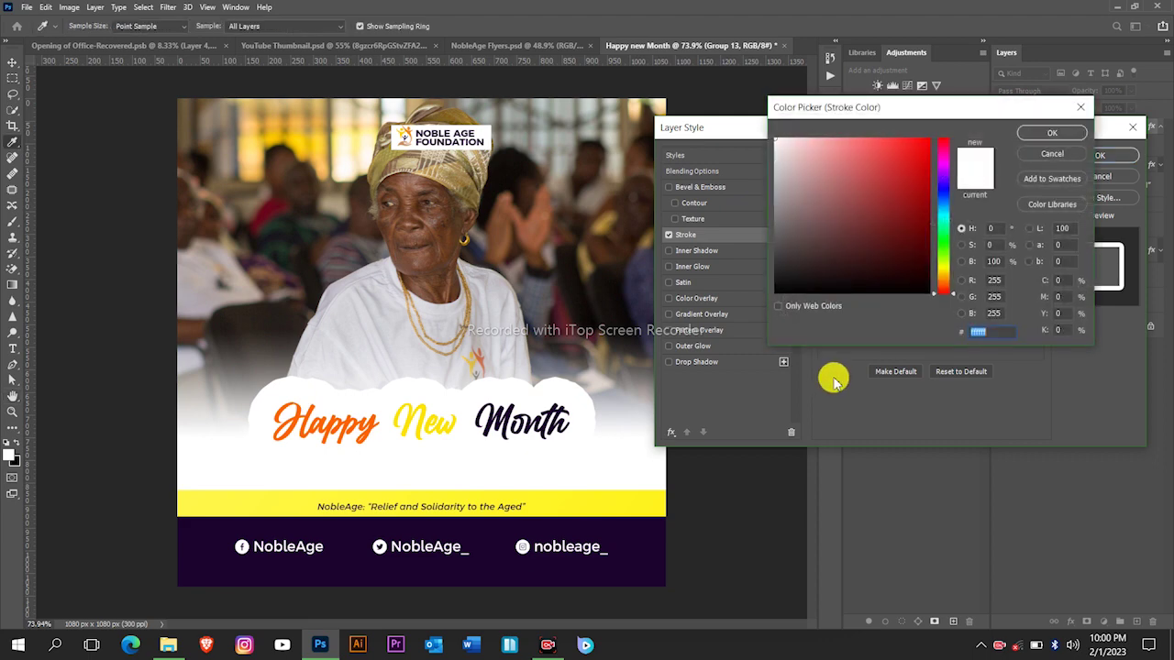
left_click(631, 561)
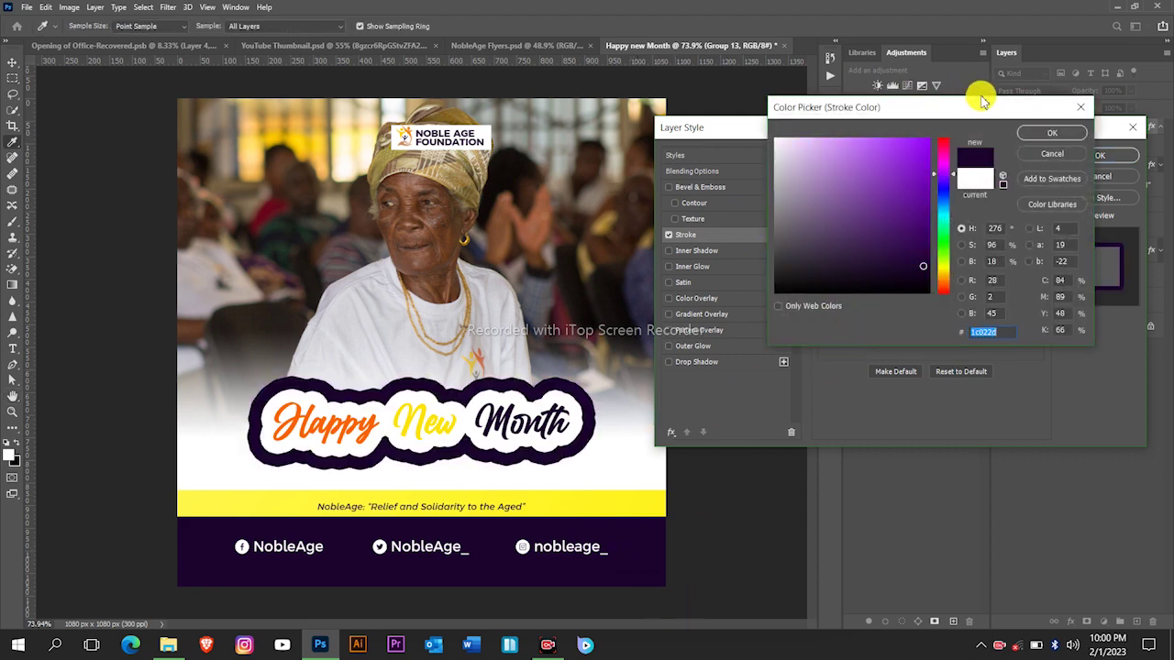
left_click(1052, 133)
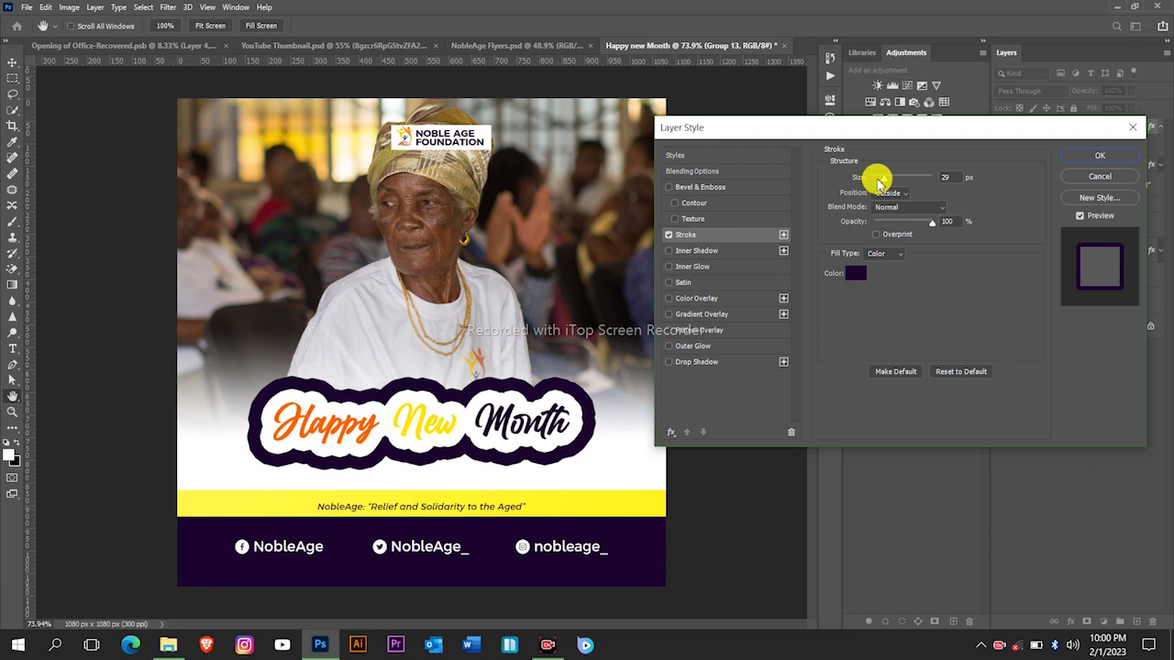
left_click_drag(886, 182, 880, 184)
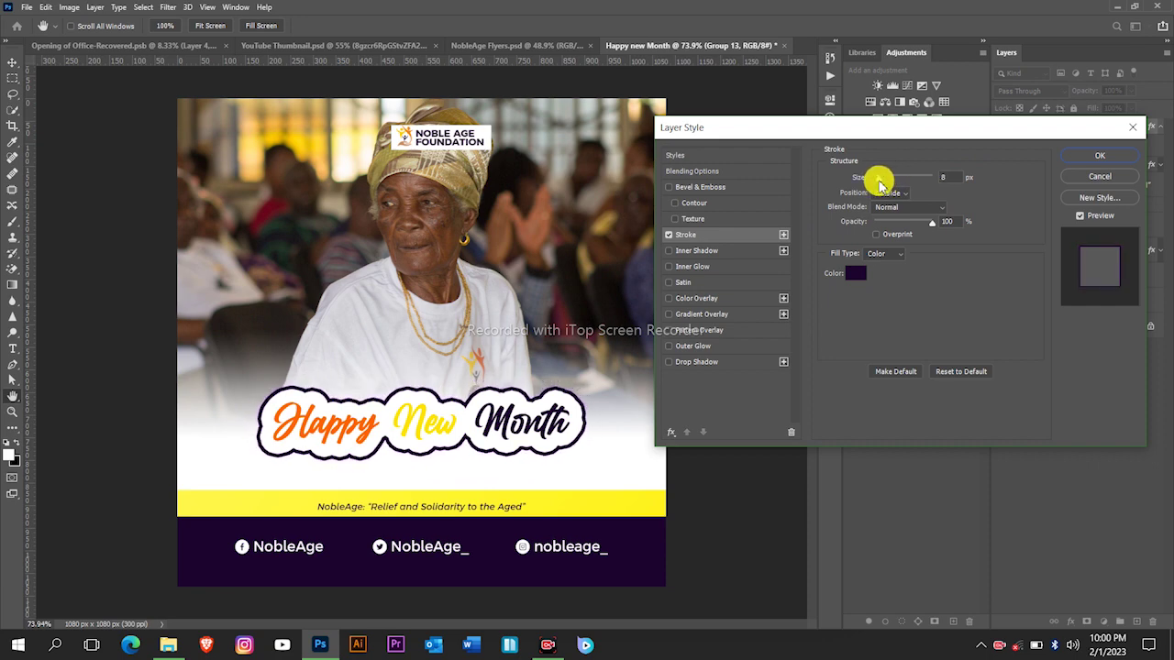
left_click_drag(880, 184, 879, 179)
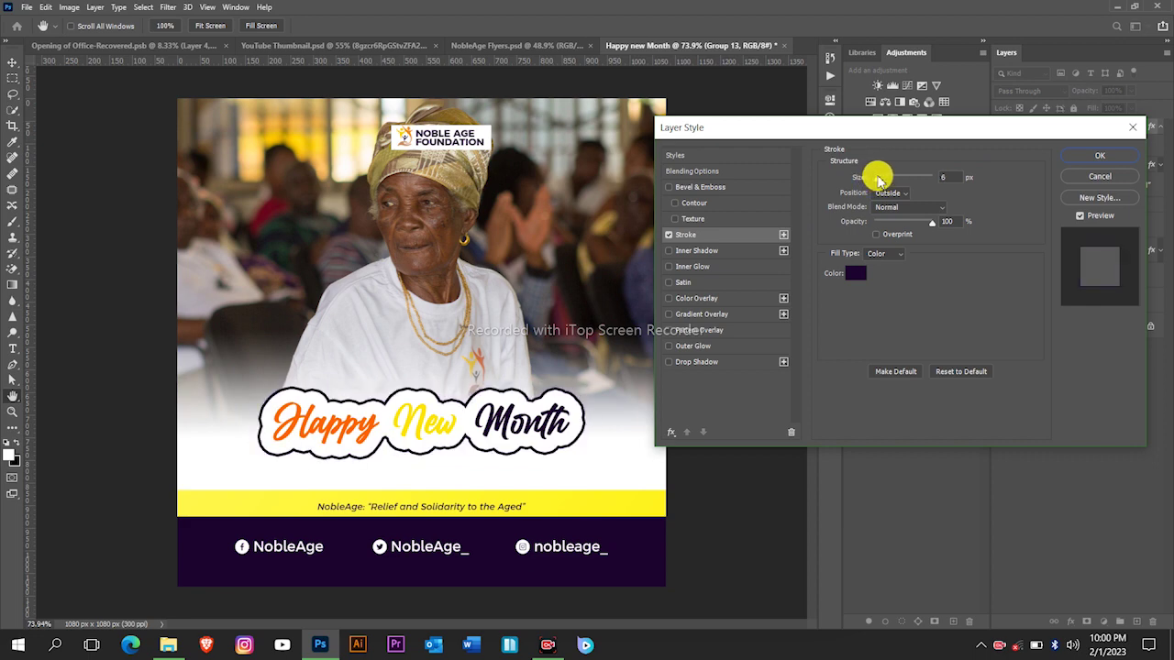
left_click(1075, 154)
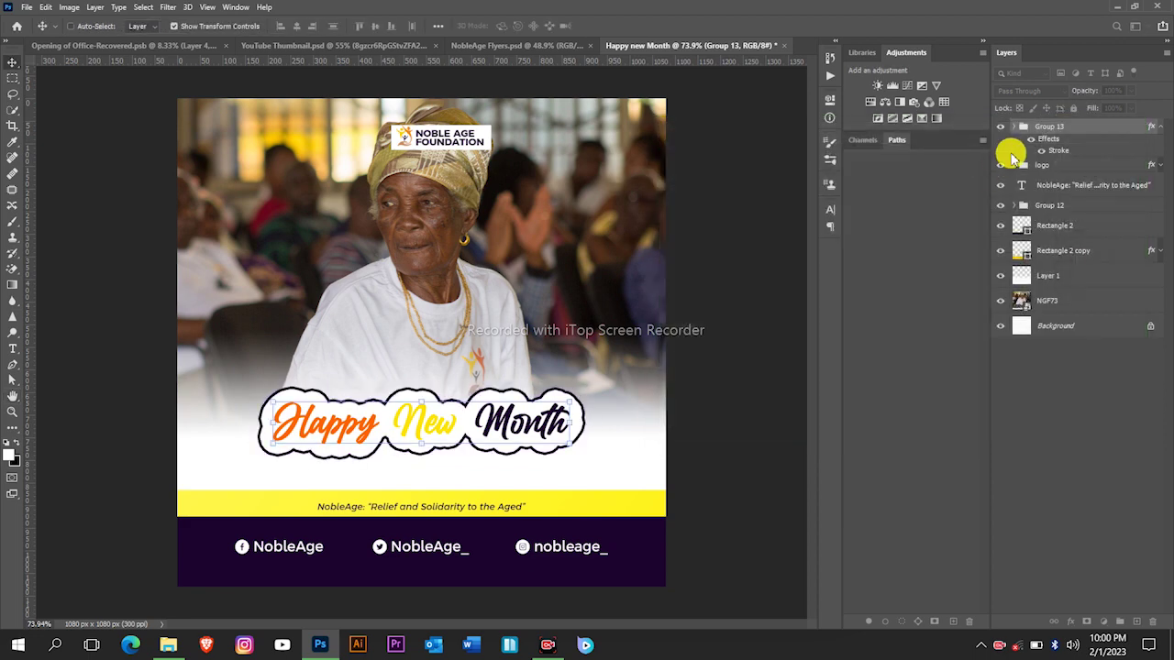
Step: Expand Group 13, hide its effect rows, and select the Happy New Month text layer
left_click(1016, 128)
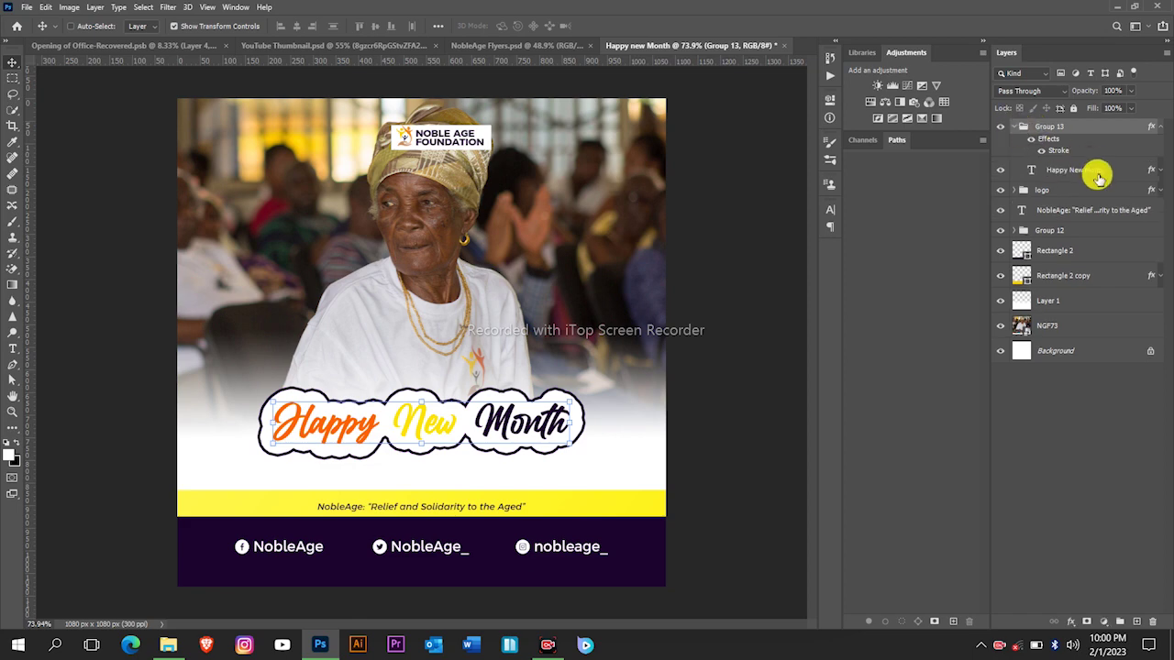
left_click(1160, 130)
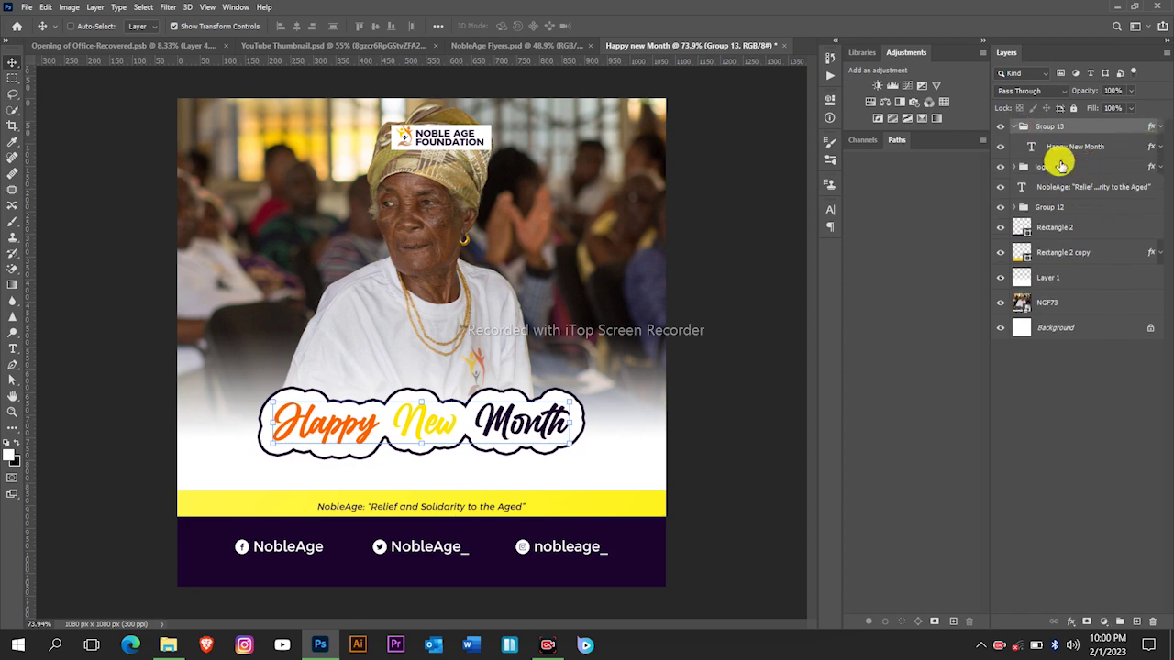
left_click(1153, 149)
Step: Thin the heading text's white stroke to 13 px
double_click(1153, 149)
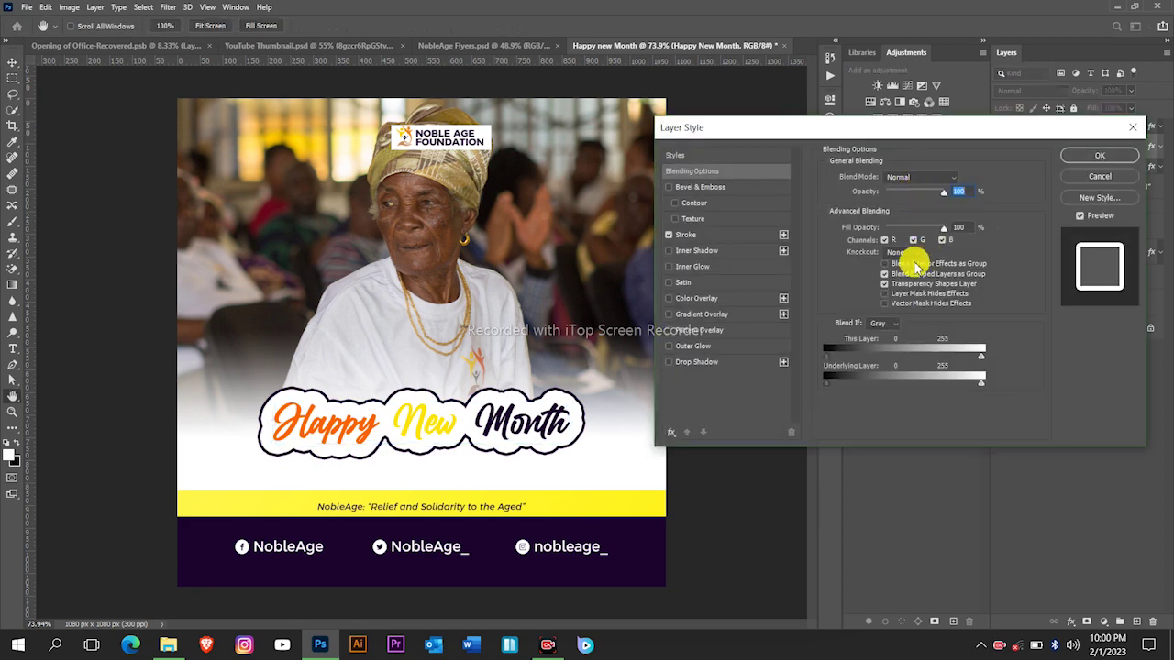
left_click(693, 235)
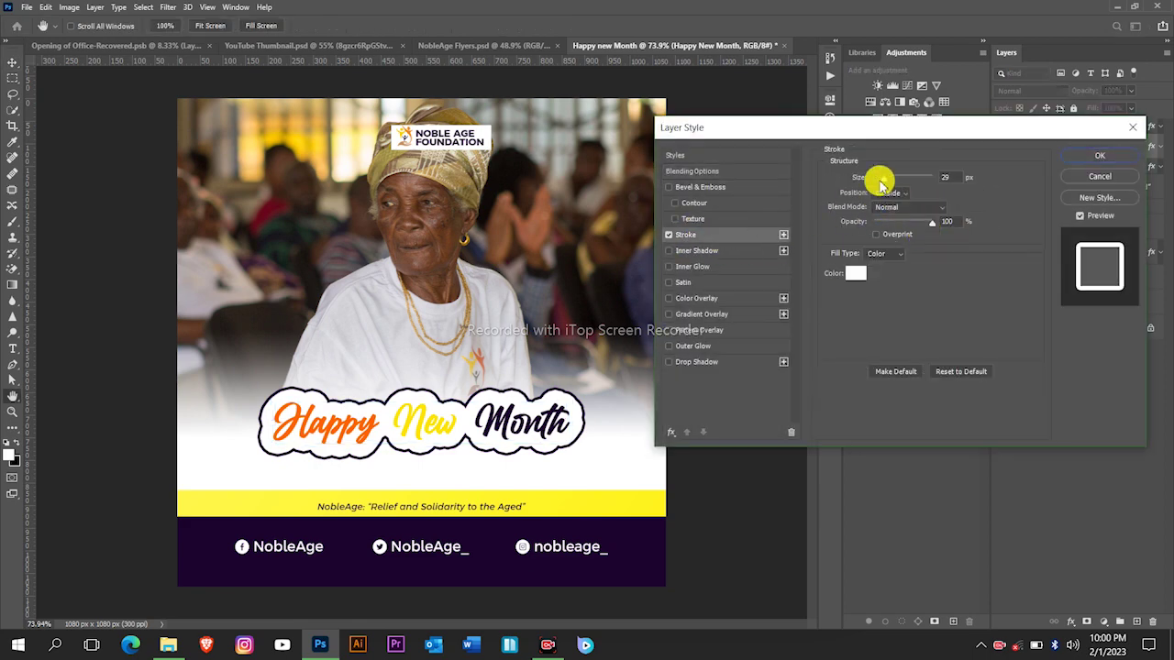
left_click_drag(885, 183, 878, 189)
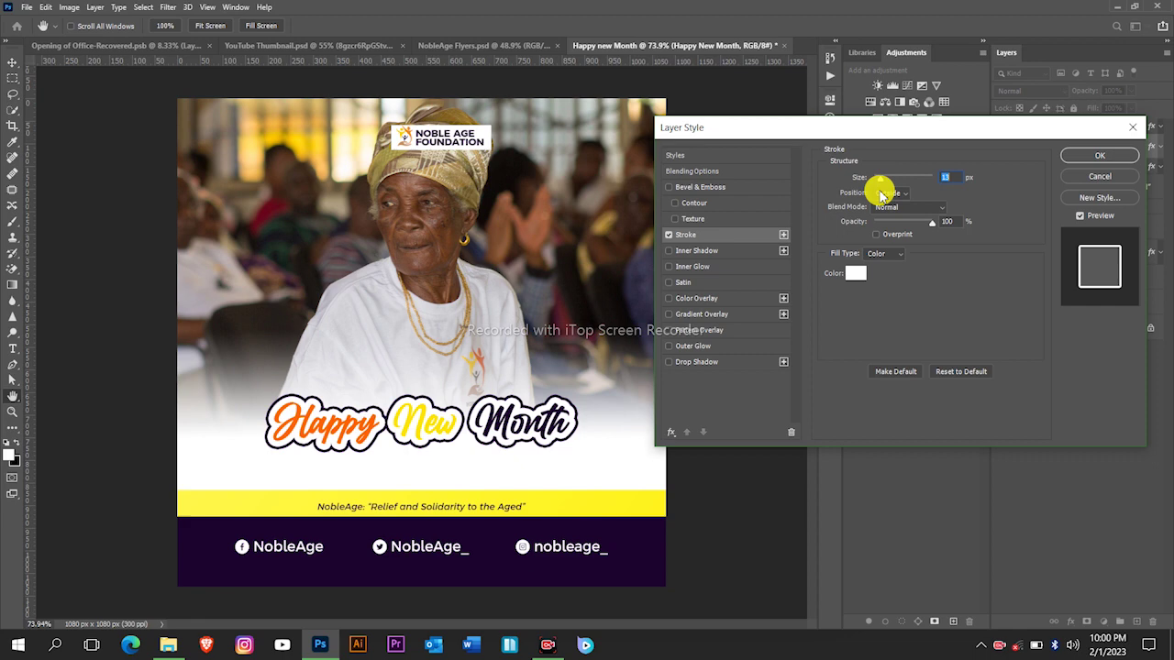
left_click(1090, 158)
Step: Set Group 13's dark purple stroke to 5 px, apply it, and collapse the group
left_click(1137, 129)
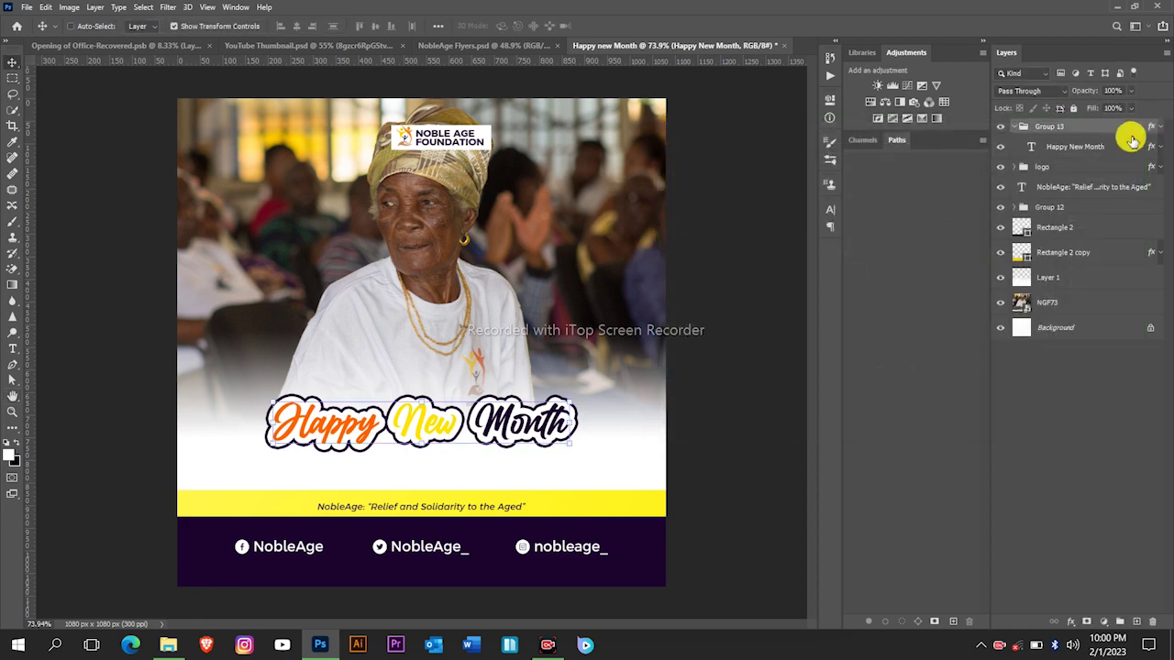
double_click(1160, 125)
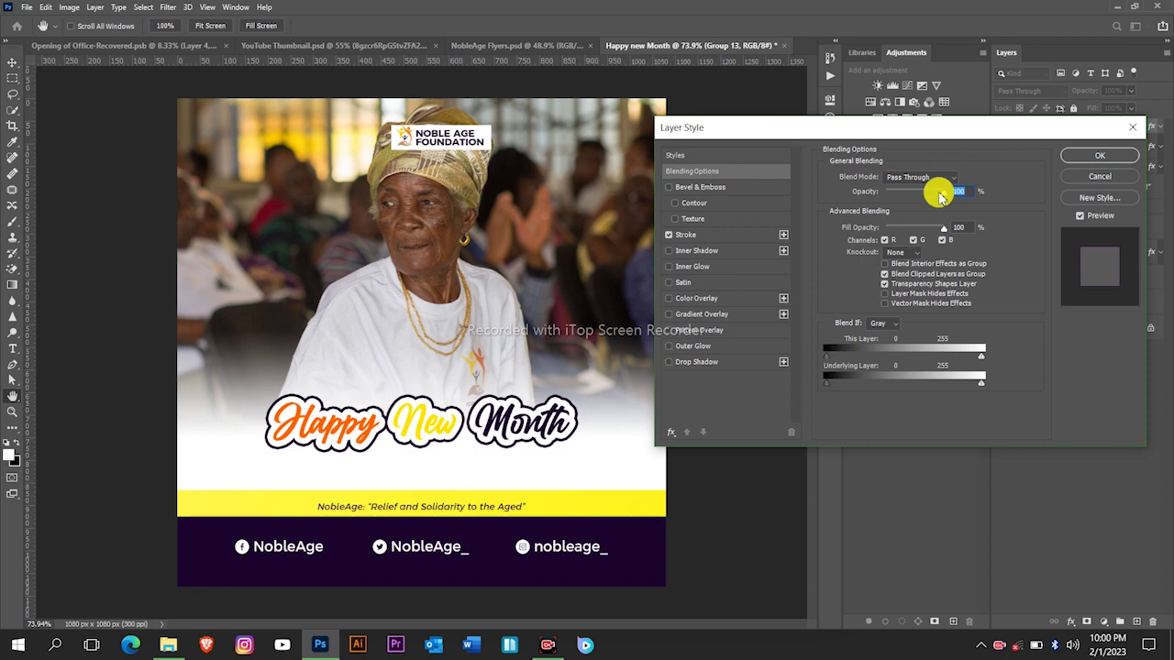
left_click(726, 241)
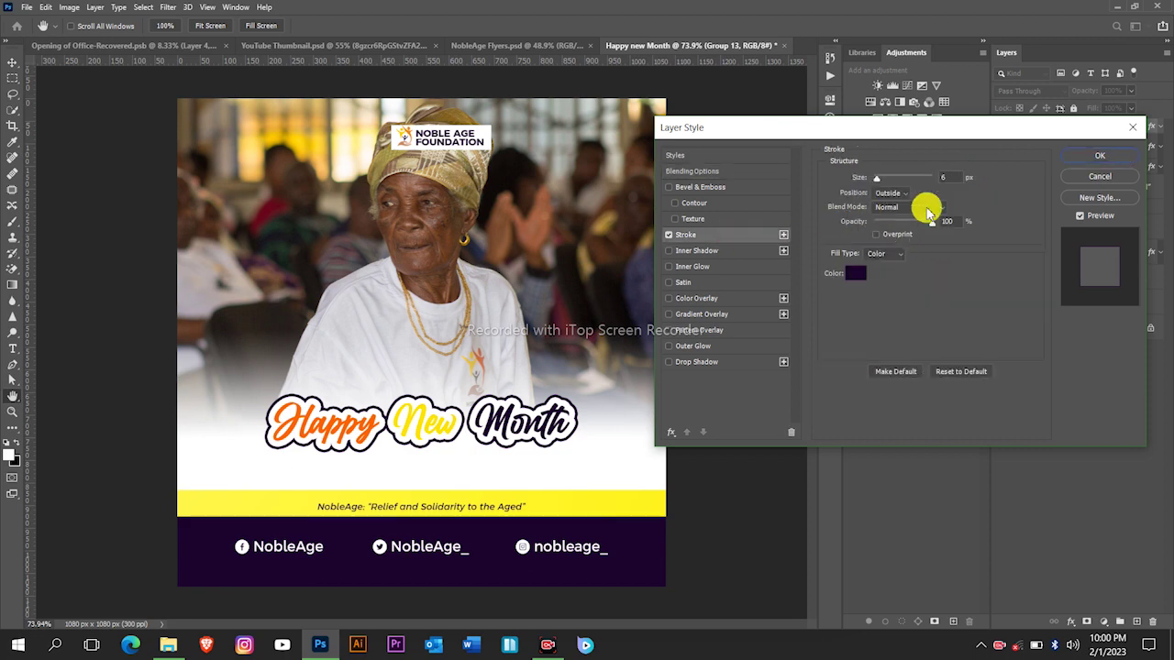
left_click(944, 177)
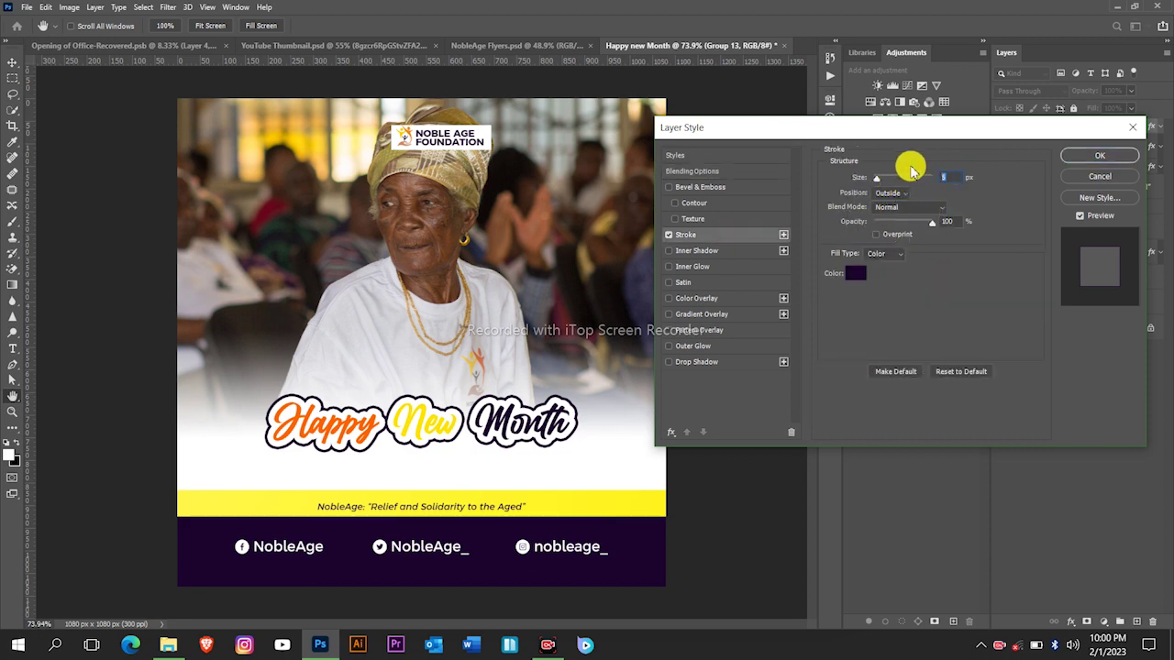
left_click(1099, 155)
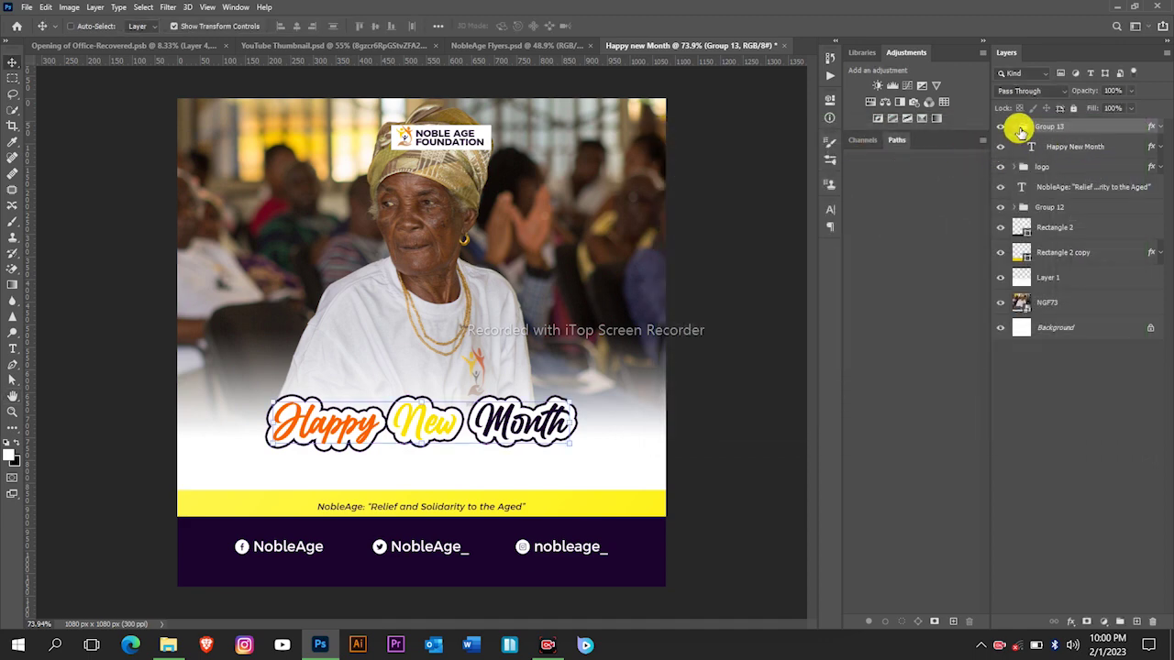
left_click(1015, 126)
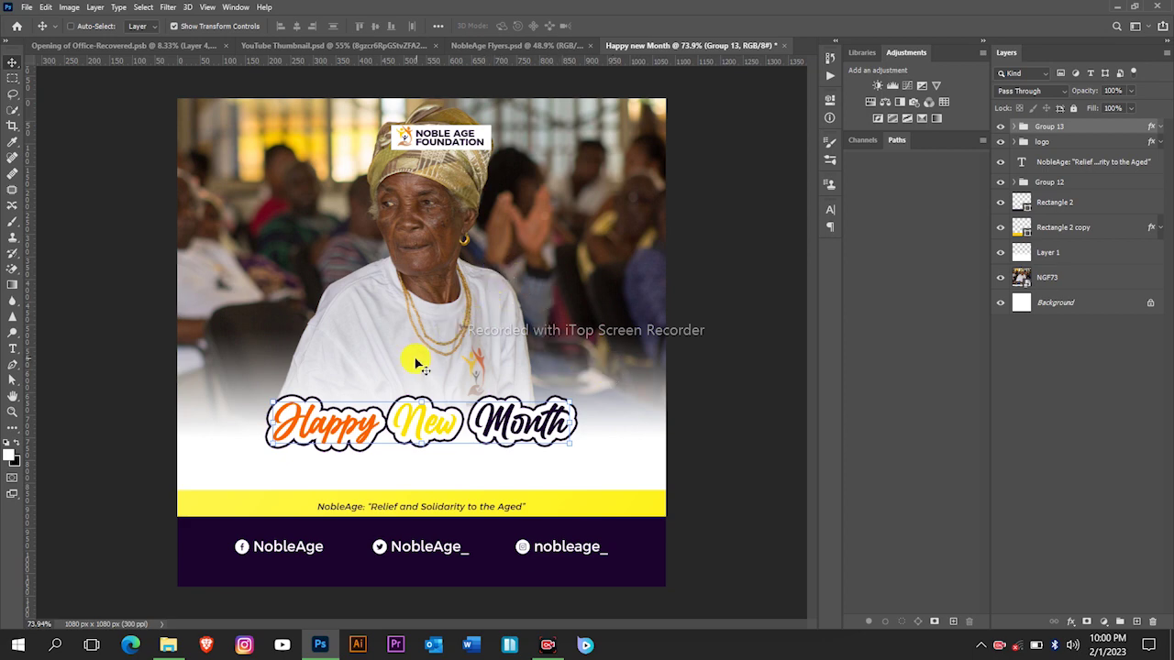
Step: Move the NOBLE AGE FOUNDATION logo down just above the title and select the whole canvas
scroll(412, 359, "up", 2)
scroll(412, 358, "down", 2)
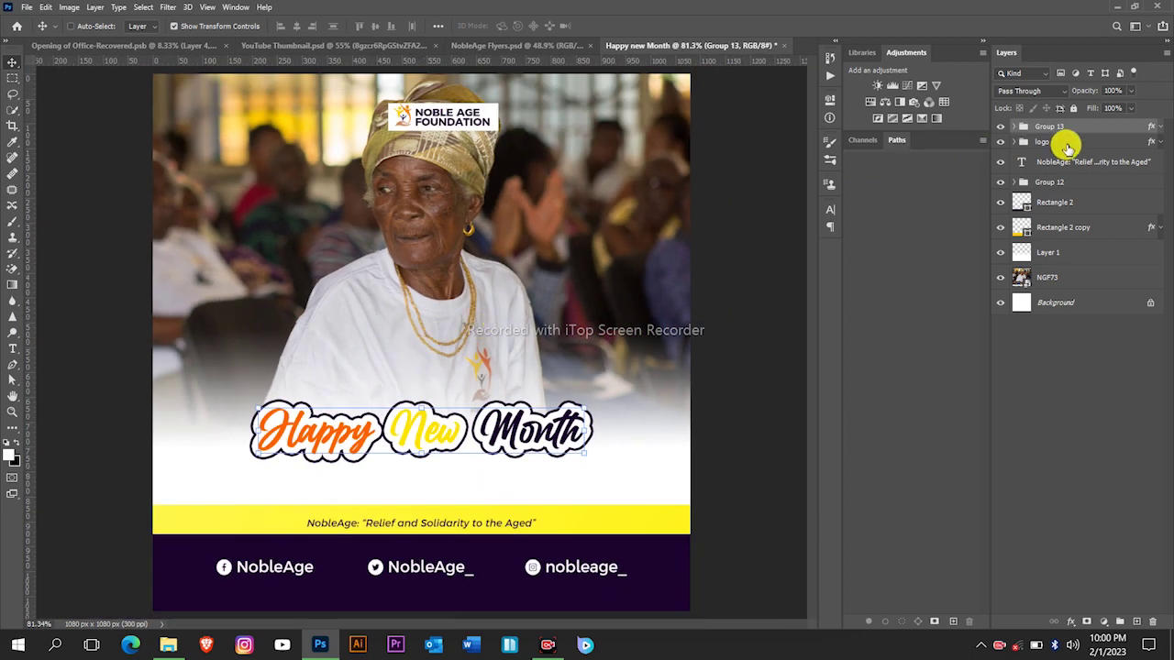
left_click(1060, 144)
left_click_drag(532, 150, 507, 404)
key("ctrl")
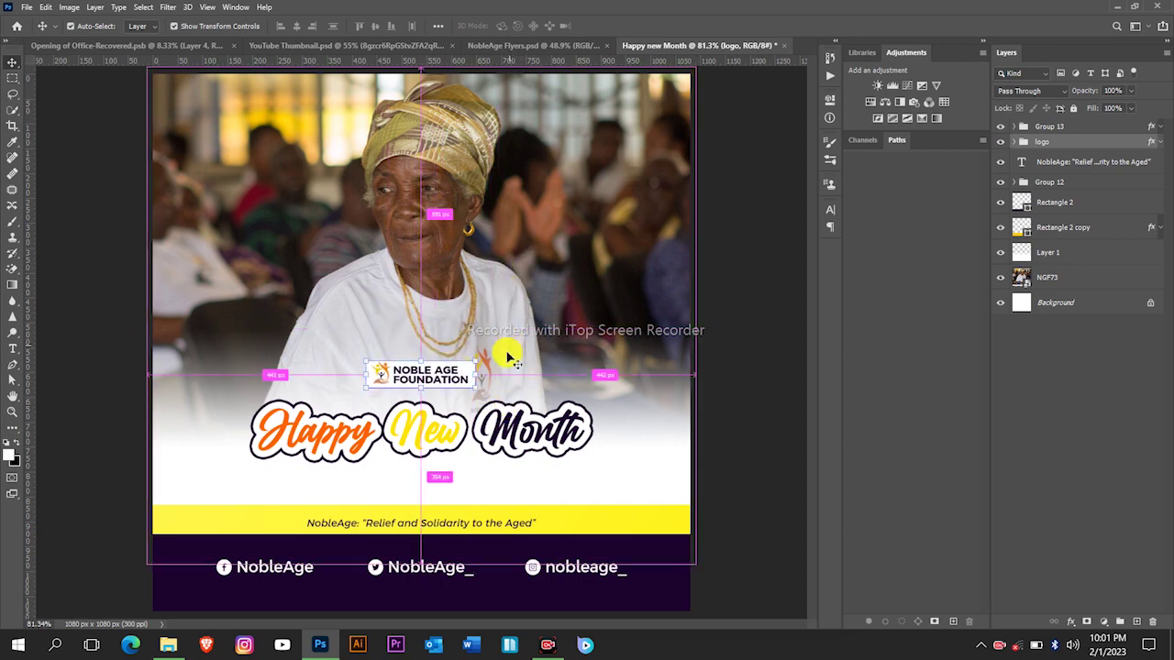
key("ctrl+a")
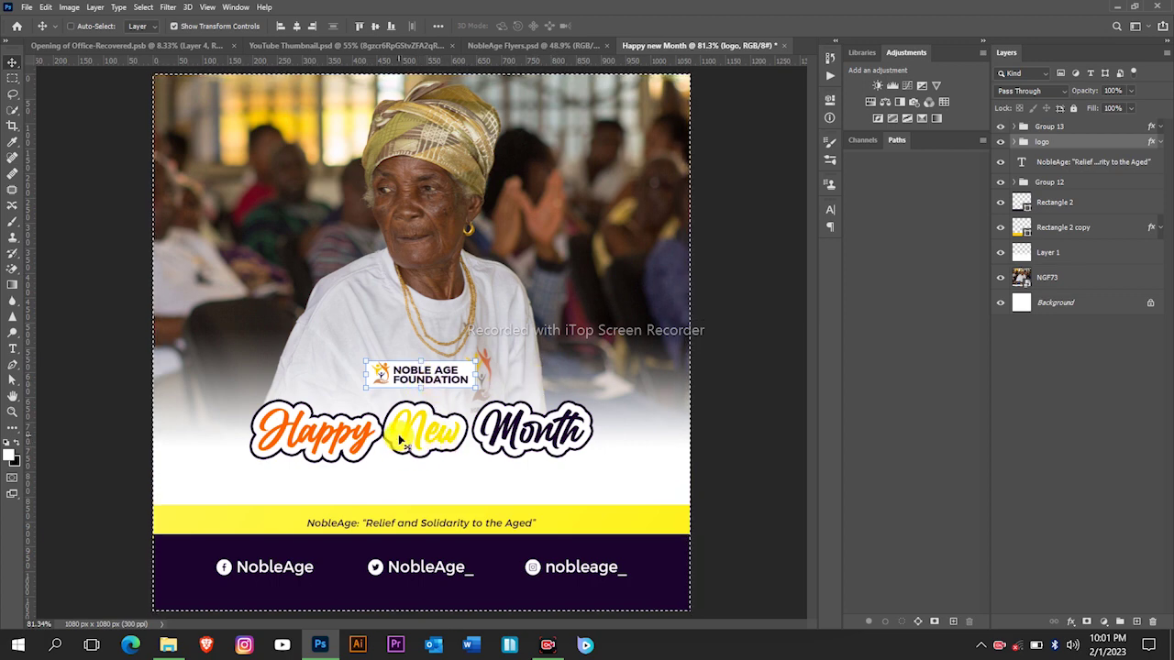
Step: Check the logo's spacing above the title, then select the NGF73 photo layer
scroll(400, 443, "down", 2)
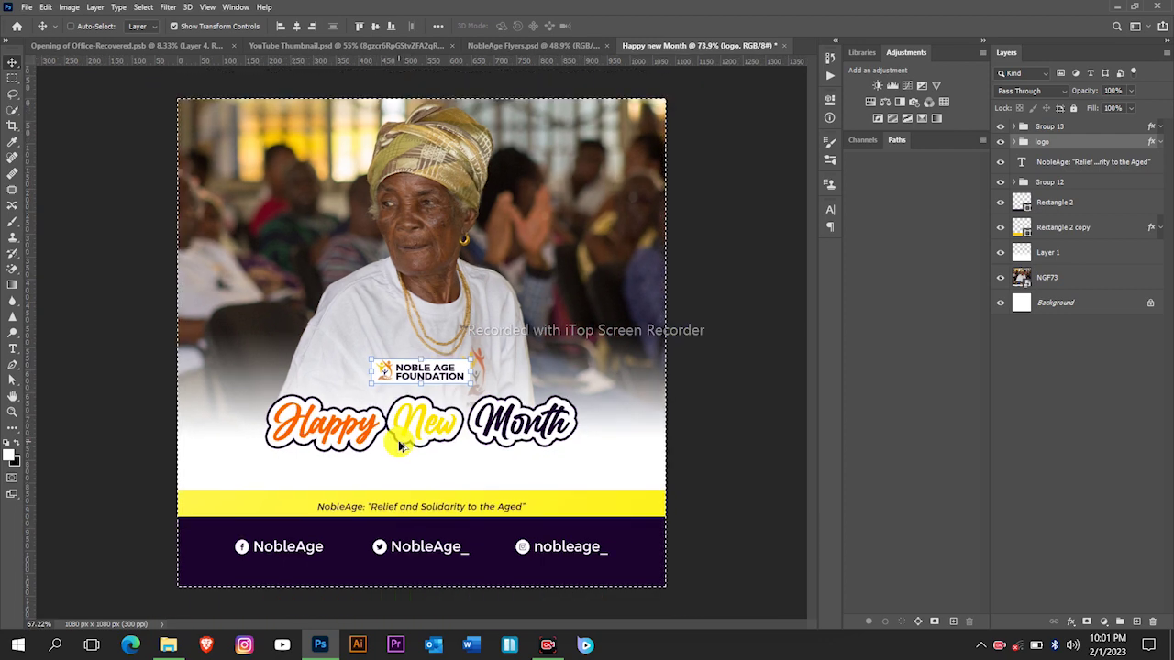
scroll(400, 445, "down", 1)
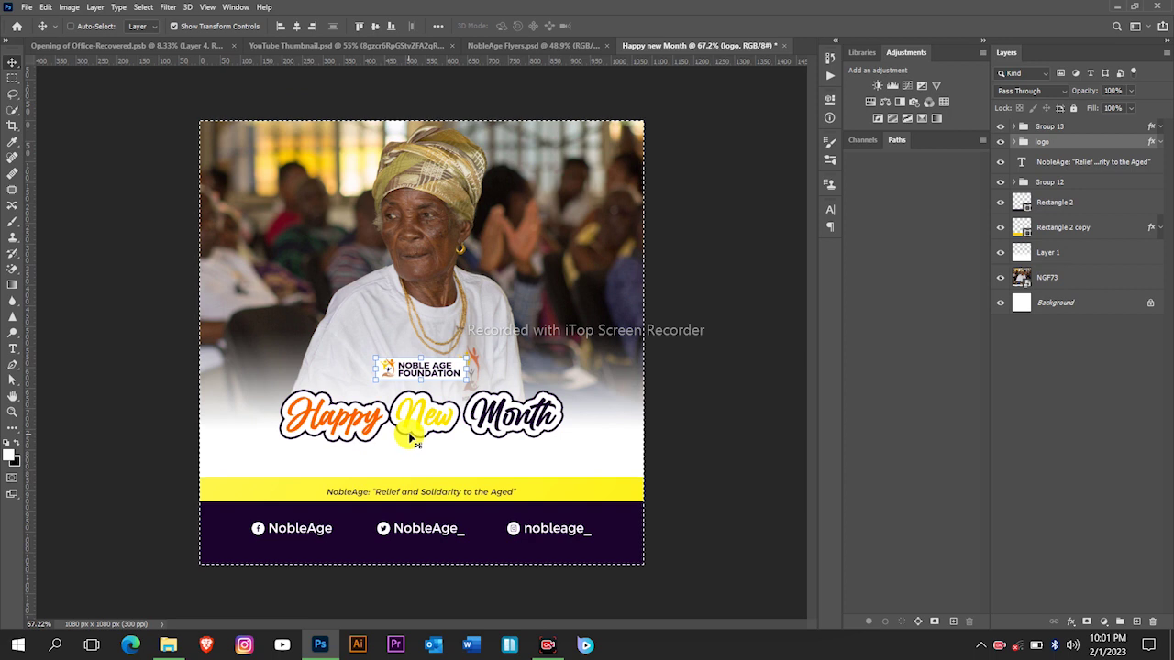
key("ctrl")
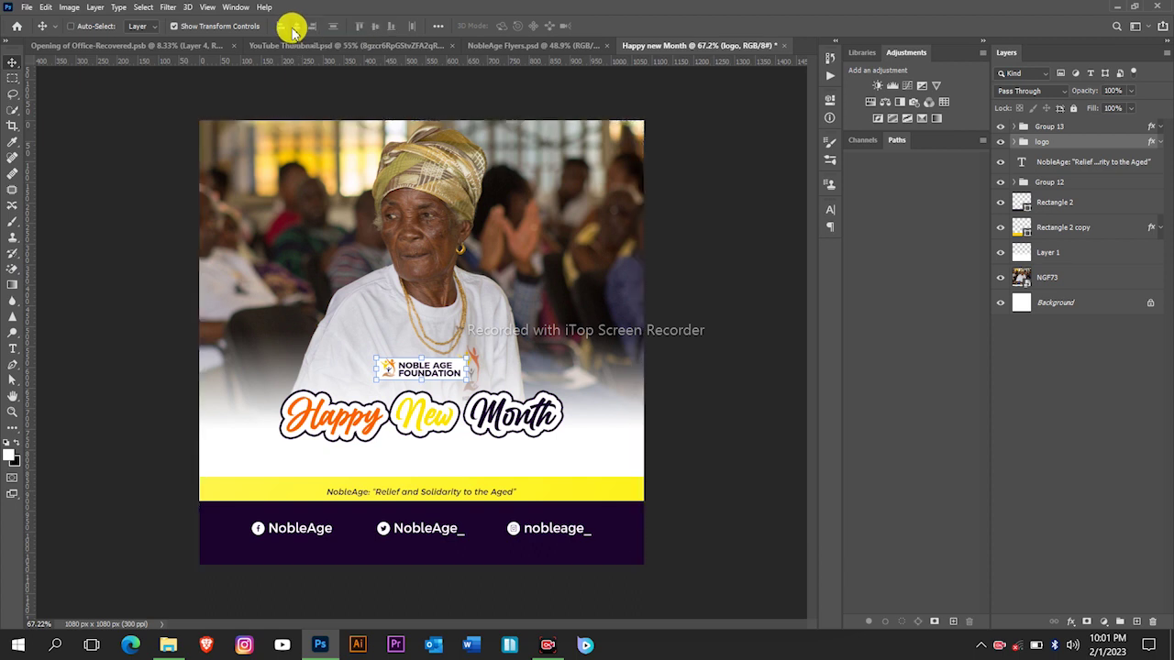
left_click(1056, 288)
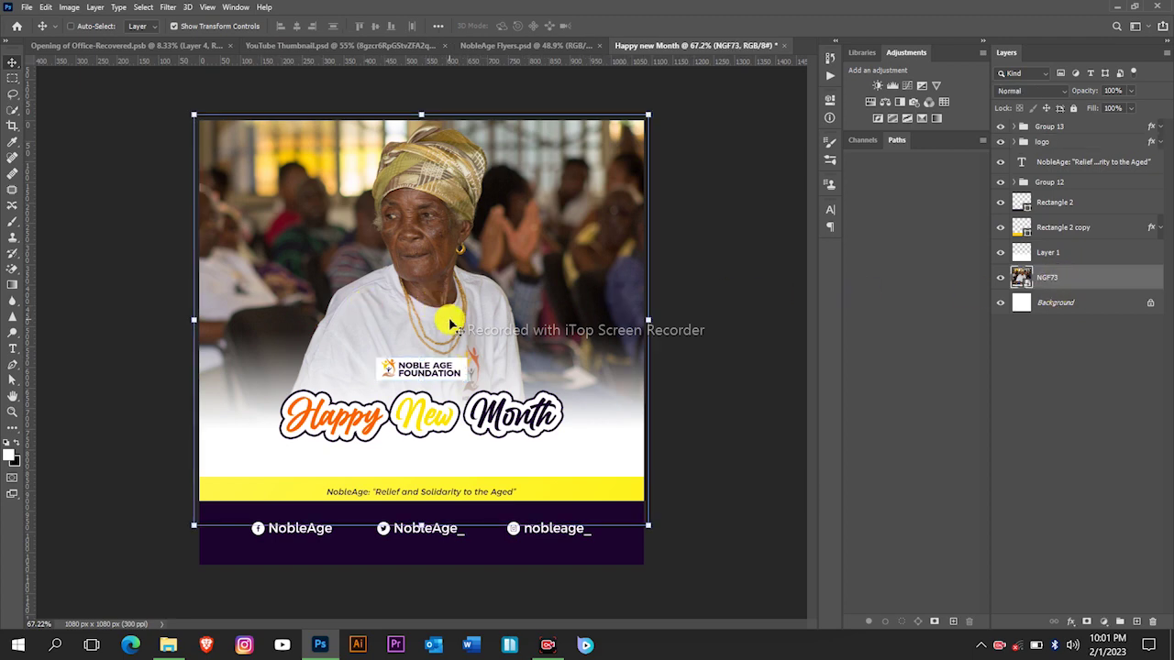
Step: Add a Curves adjustment above the NGF73 photo and bend the curve to darken it
scroll(440, 313, "up", 3)
scroll(450, 322, "down", 3)
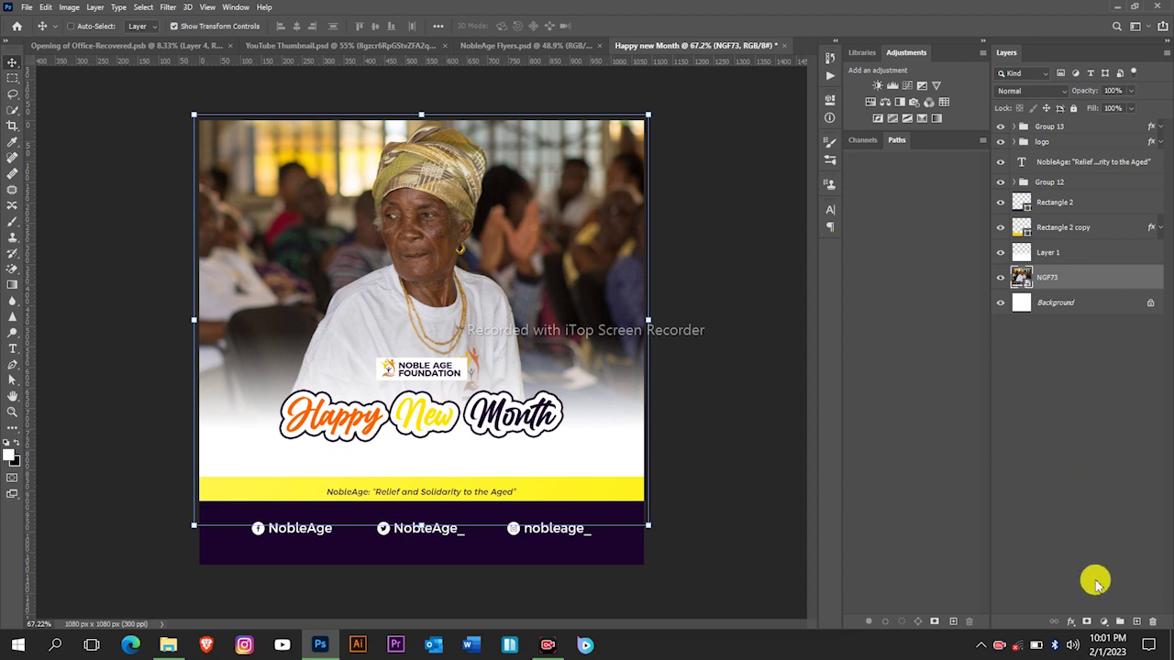
left_click(1104, 623)
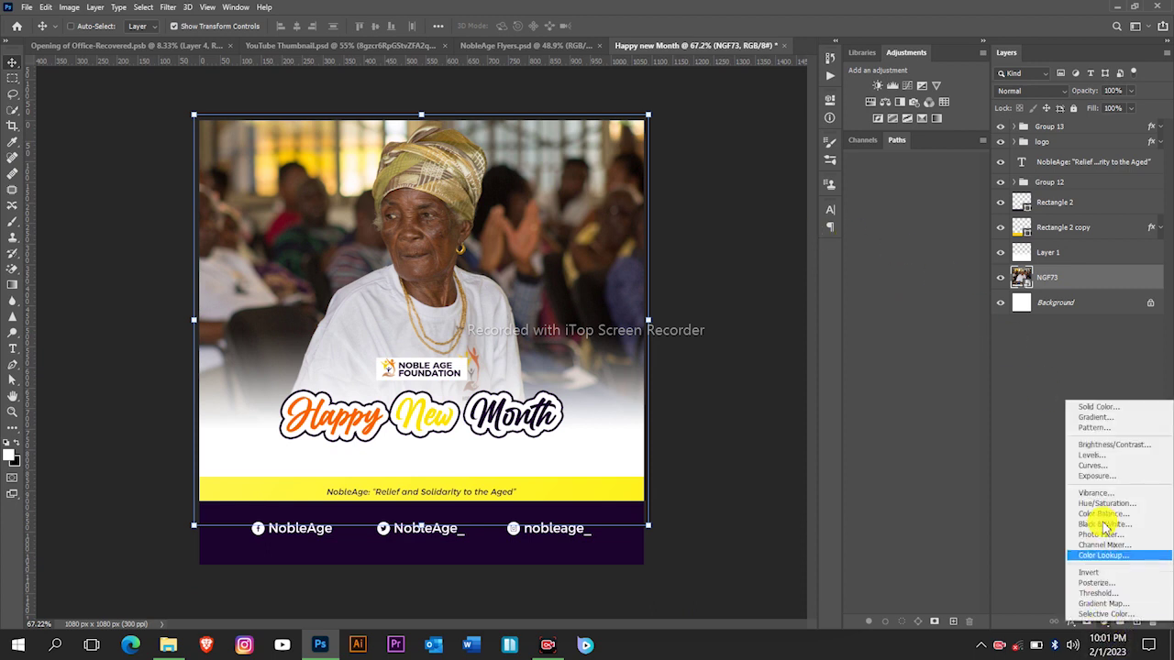
left_click(1107, 468)
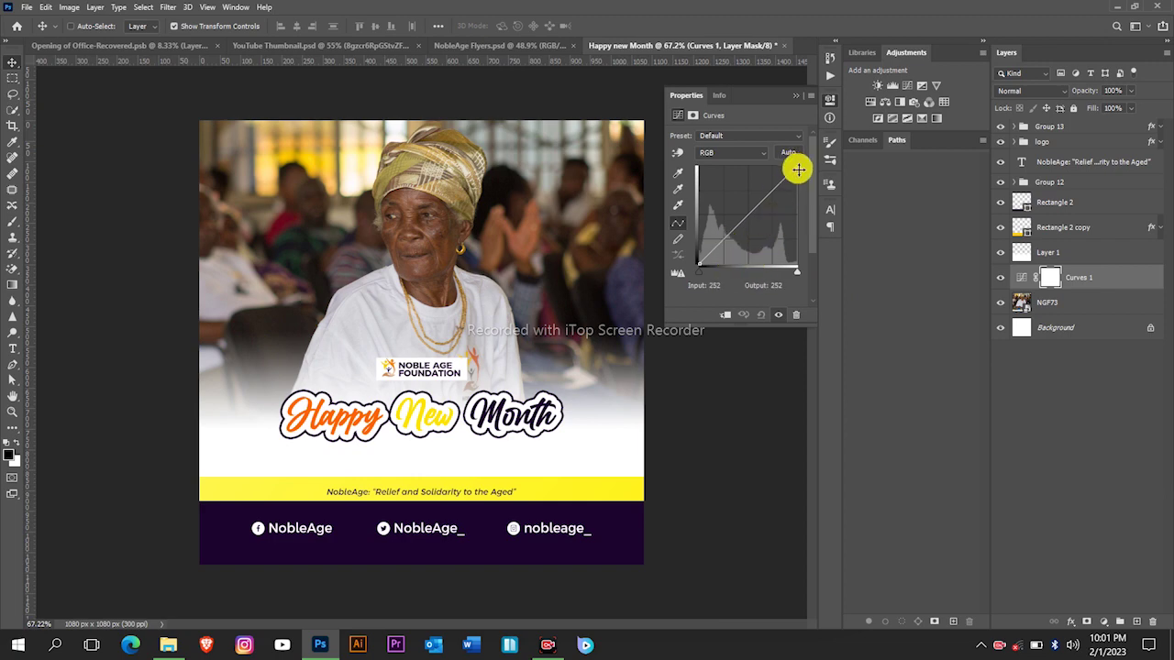
left_click_drag(797, 169, 798, 196)
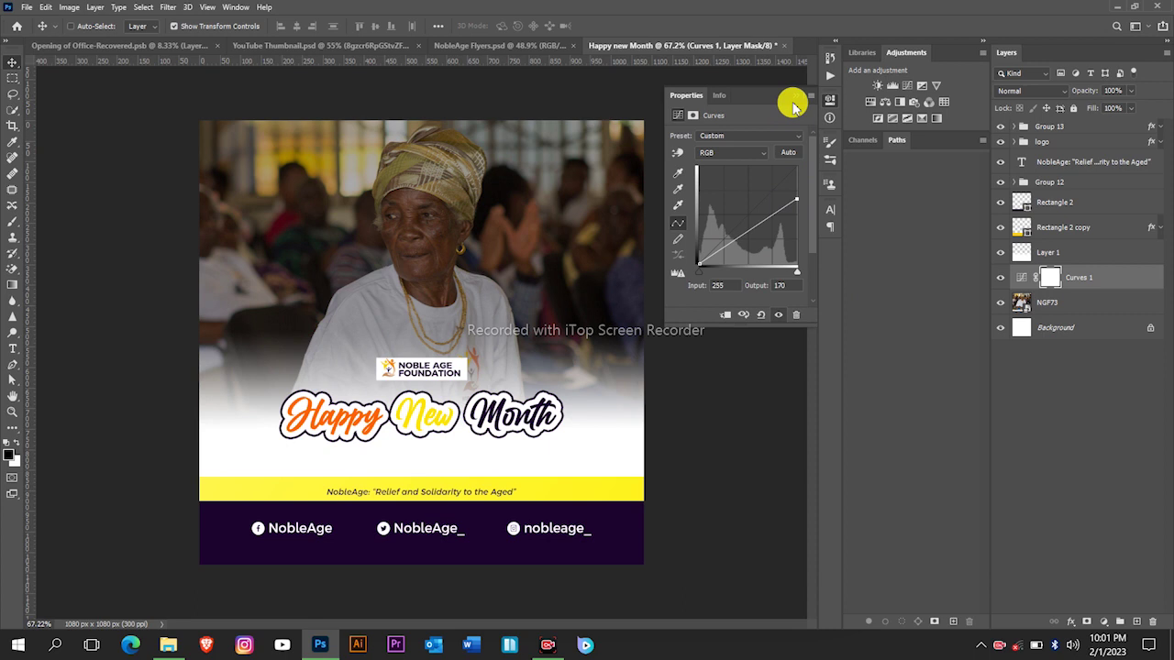
Step: Clip Curves 1 to the NGF73 photo and invert its mask to hide the darkening
left_click(726, 315)
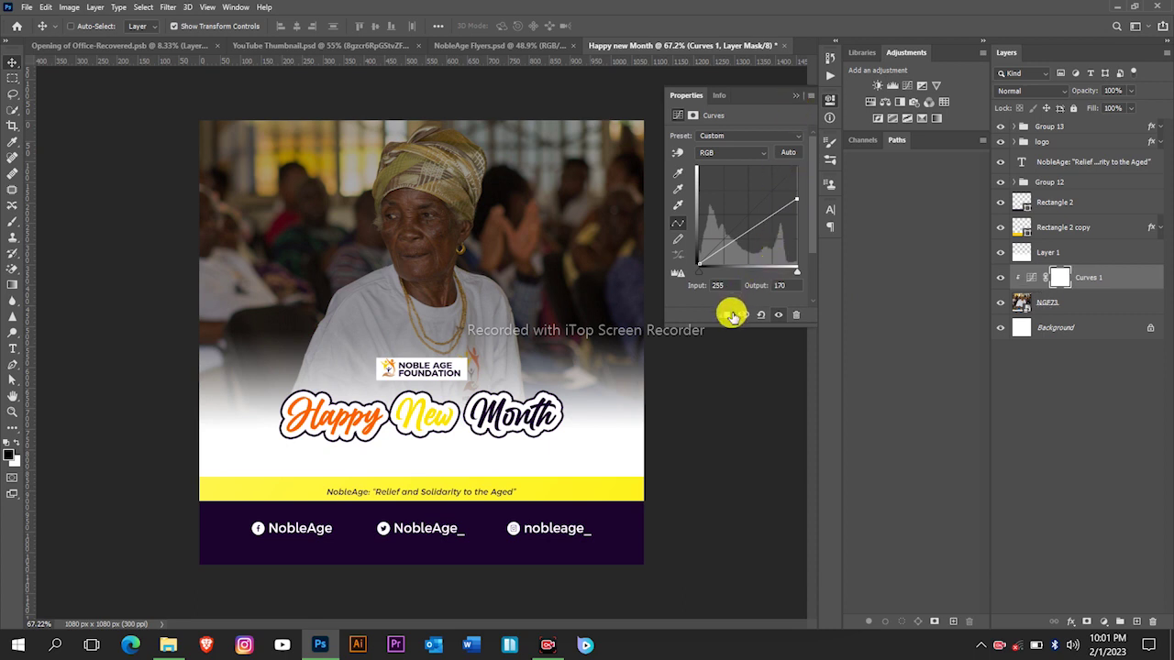
left_click(797, 91)
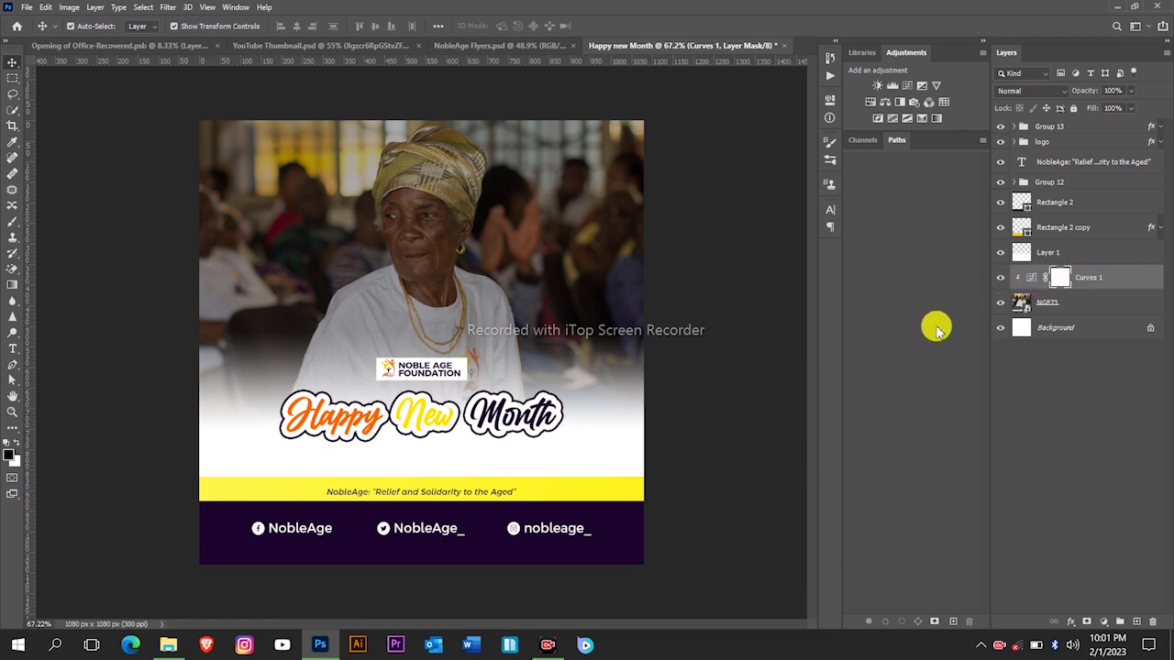
key("ctrl+i")
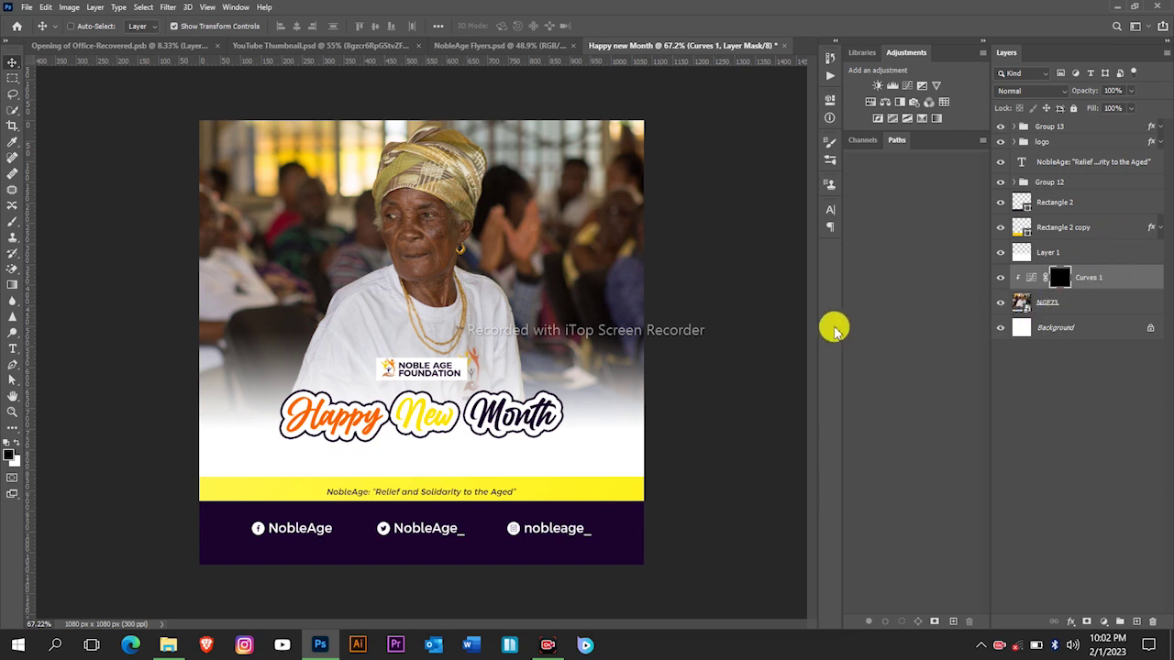
Step: Switch to the Brush tool with a smaller brush size for painting the mask
key("b")
key("bracketleft")
key("bracketleft")
key("bracketleft")
key("bracketleft")
key("bracketleft")
key("bracketleft")
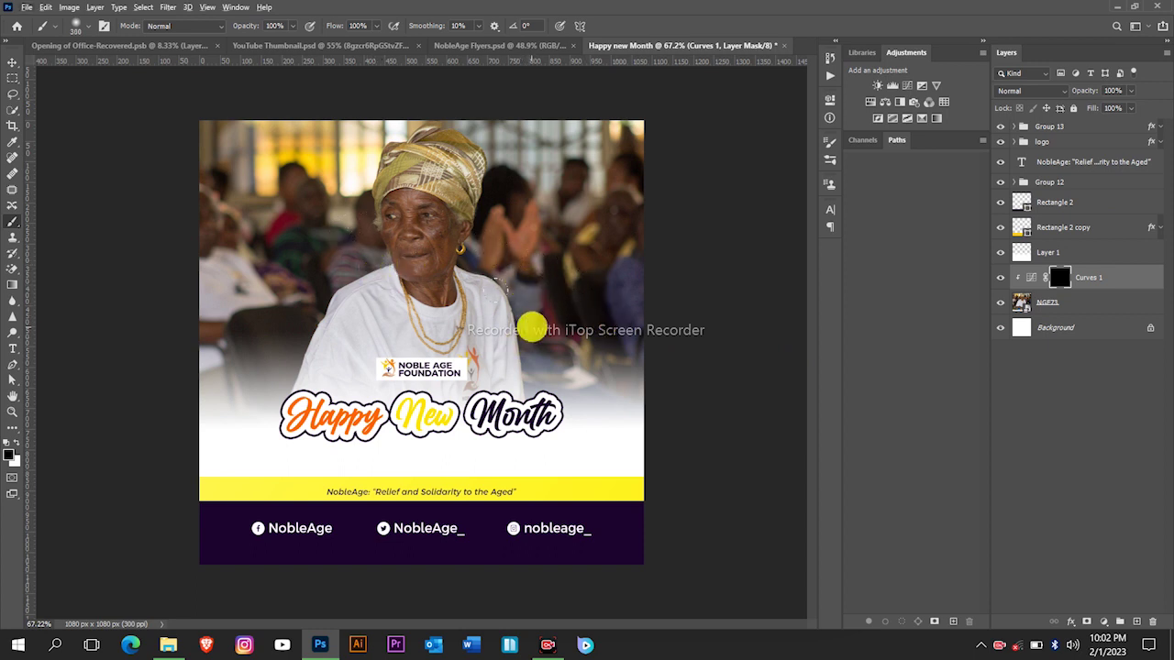
key("v")
key("alt+v")
key("Escape")
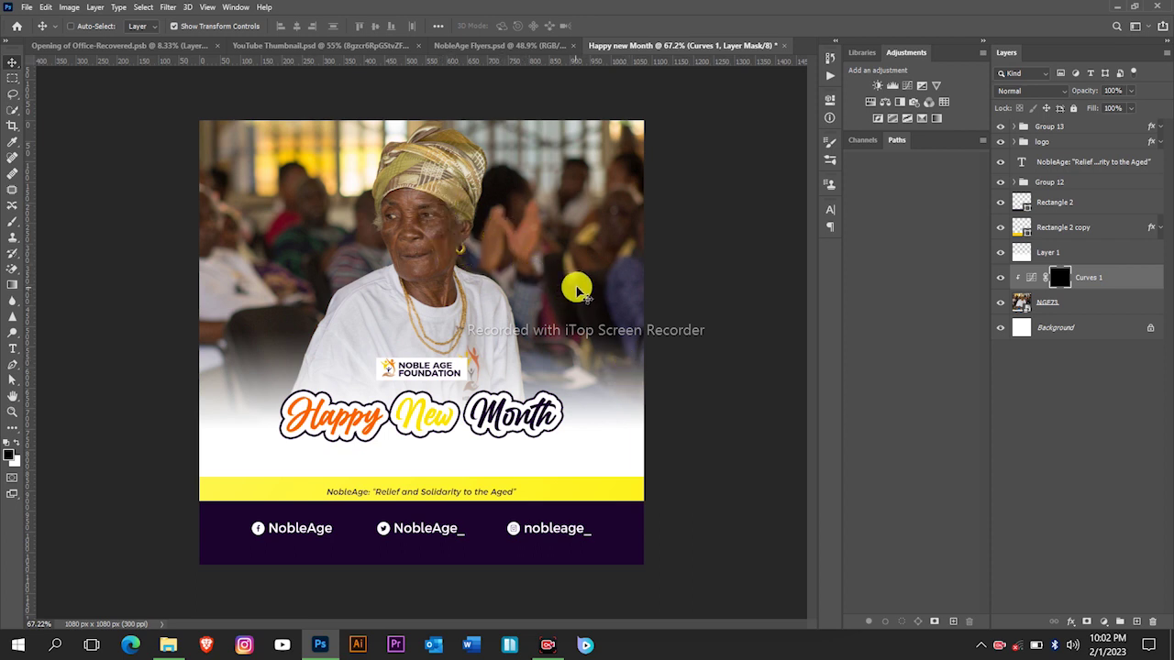
key("b")
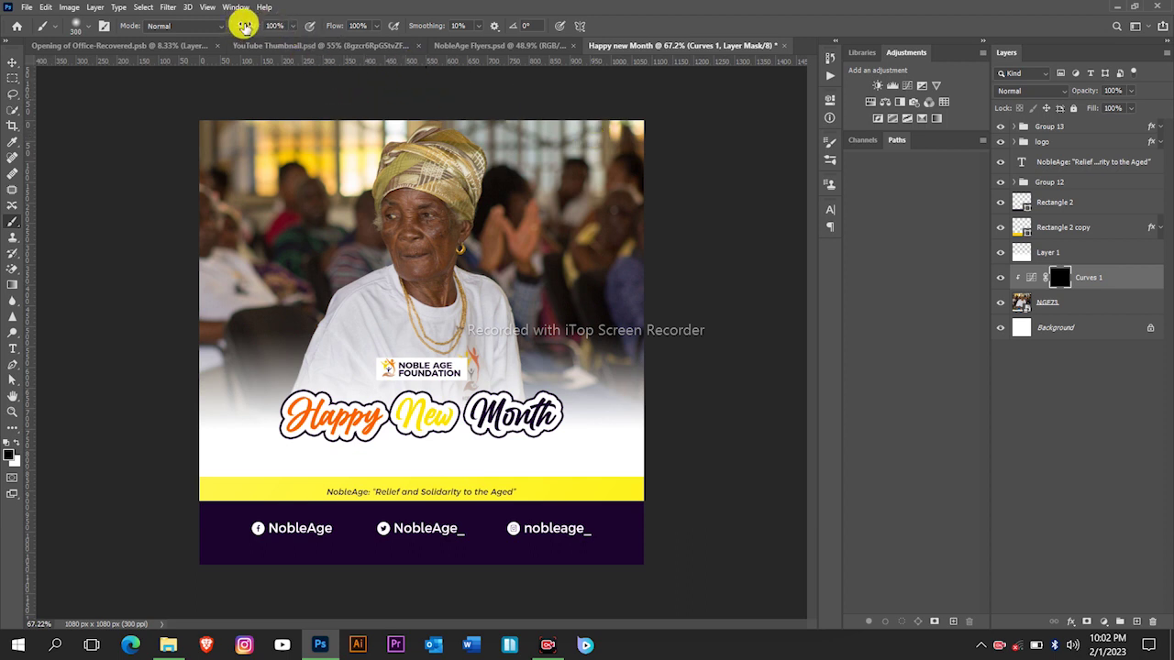
Step: Lower brush opacity and flow to 68%, then paint white darkening over the upper-right crowd
left_click_drag(244, 25, 222, 31)
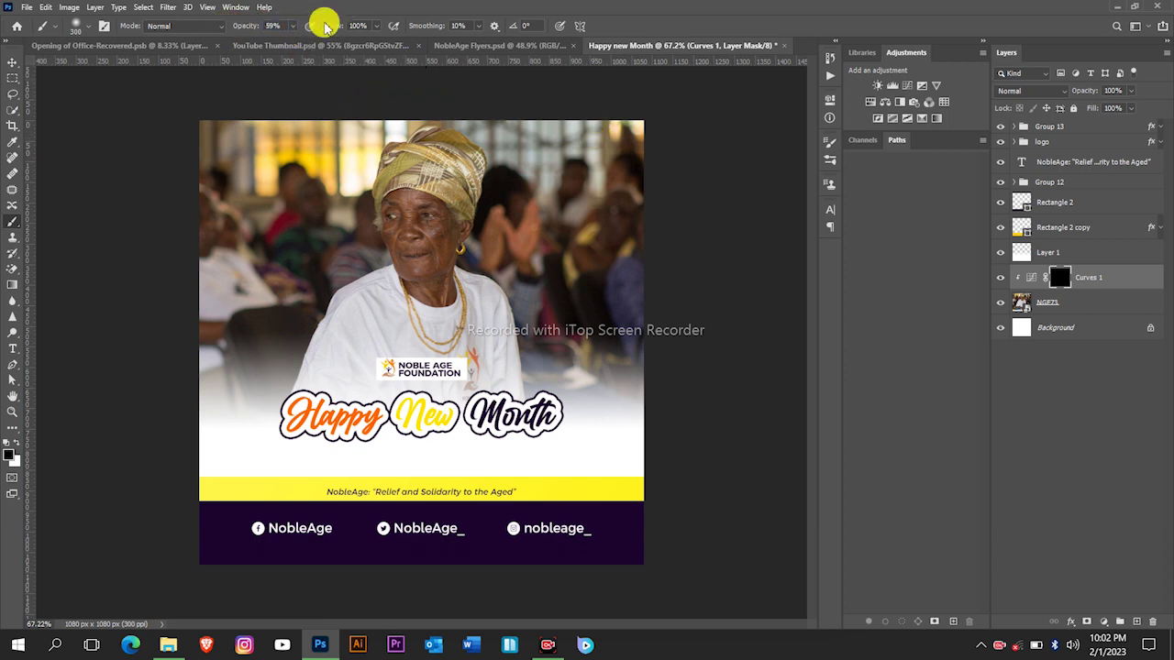
left_click_drag(326, 25, 310, 26)
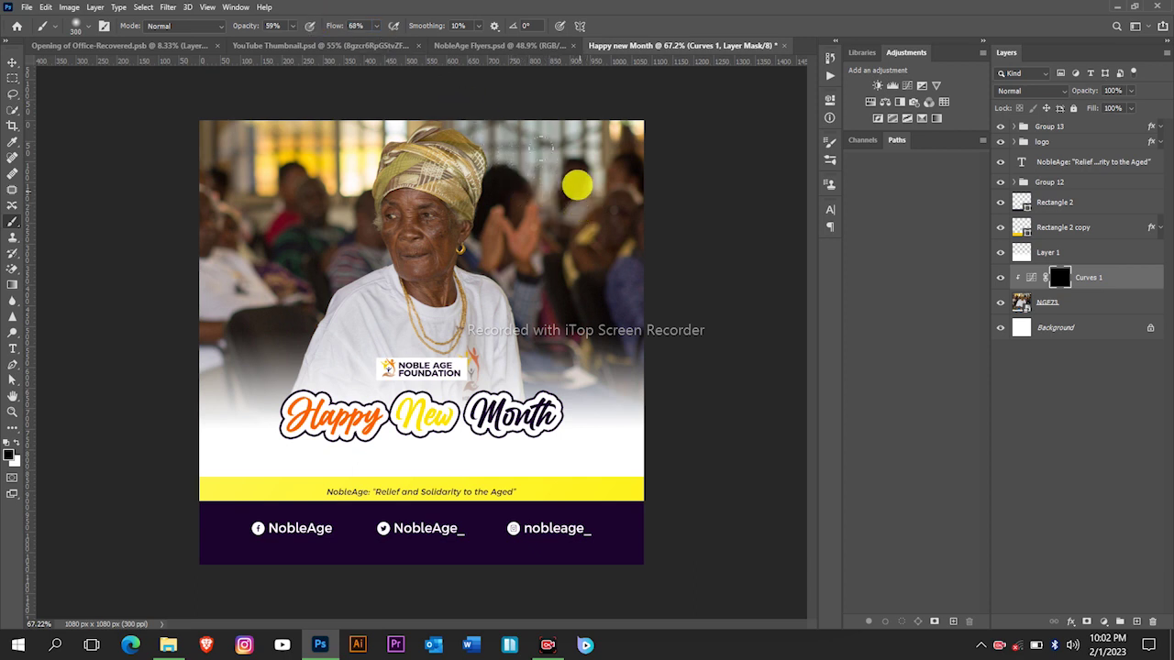
key("x")
mouse_move(560, 166)
left_mouse_down()
mouse_move(582, 124)
mouse_move(595, 243)
mouse_move(585, 259)
mouse_move(490, 217)
mouse_move(487, 168)
mouse_move(513, 115)
mouse_move(544, 249)
mouse_move(573, 312)
mouse_move(573, 141)
mouse_move(309, 99)
mouse_move(186, 178)
mouse_move(171, 225)
mouse_move(193, 280)
mouse_move(254, 214)
mouse_move(320, 230)
mouse_move(312, 95)
mouse_move(372, 119)
mouse_move(252, 334)
left_mouse_up()
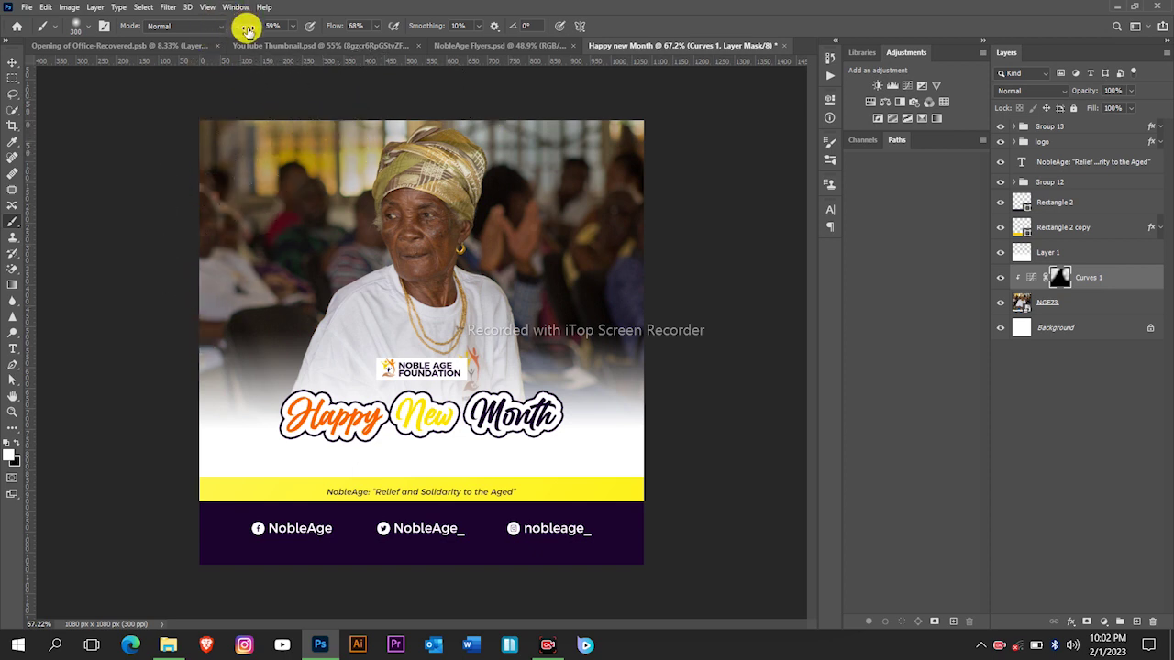
Step: Soften the brush to 28% opacity and 50% flow at size 100, then paint around the face
key("2")
key("8")
key("shift+5")
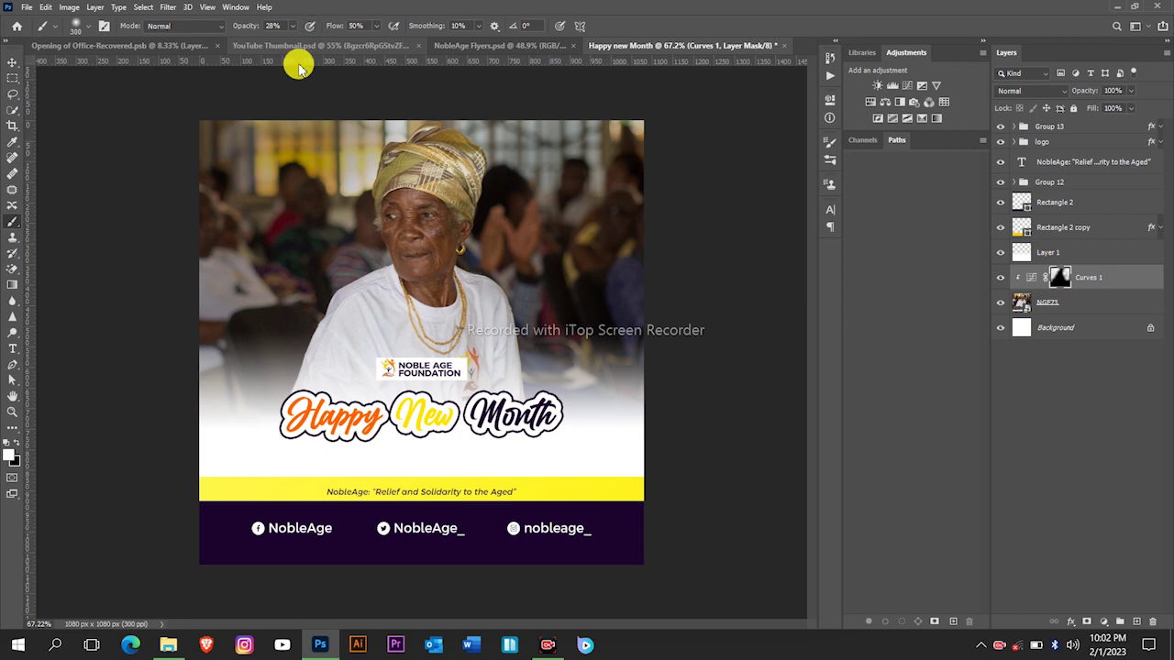
scroll(385, 221, "up", 3)
scroll(444, 181, "up", 1)
key("bracketleft")
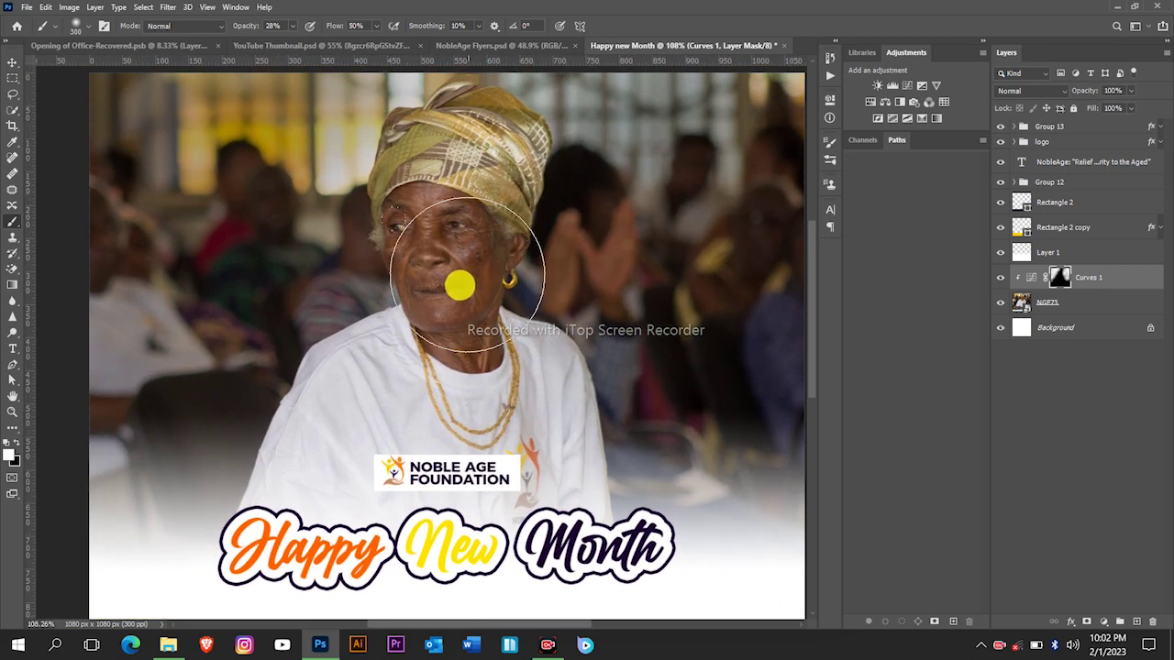
key("bracketleft")
key("bracketleft")
key("bracketleft")
key("bracketleft")
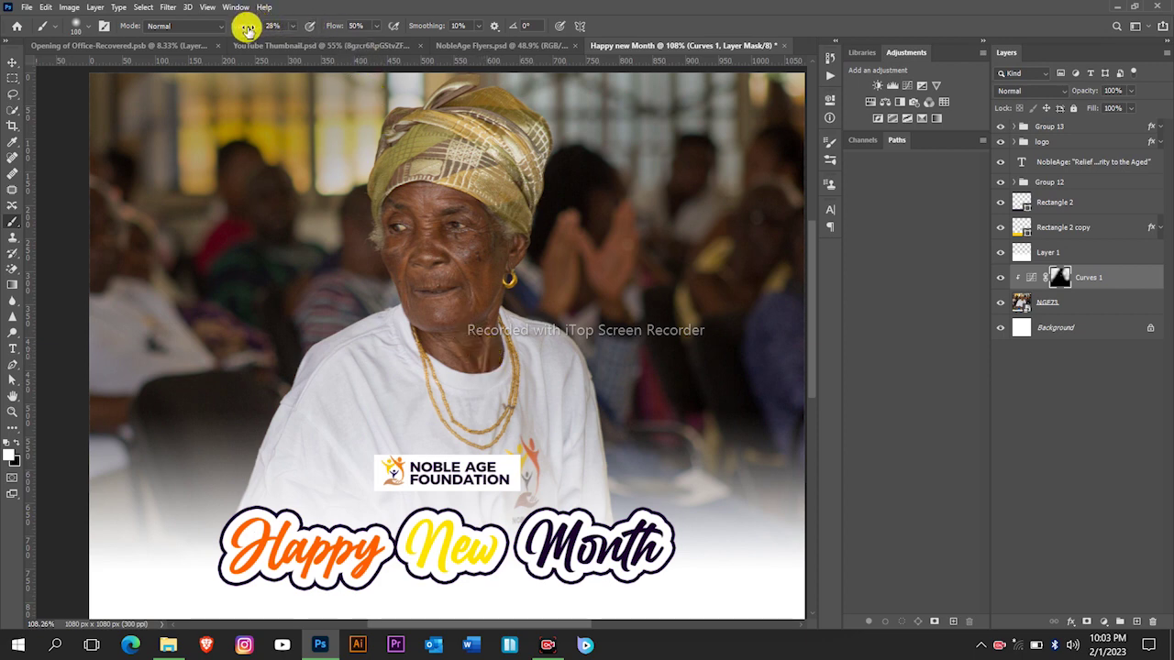
left_click_drag(248, 27, 250, 27)
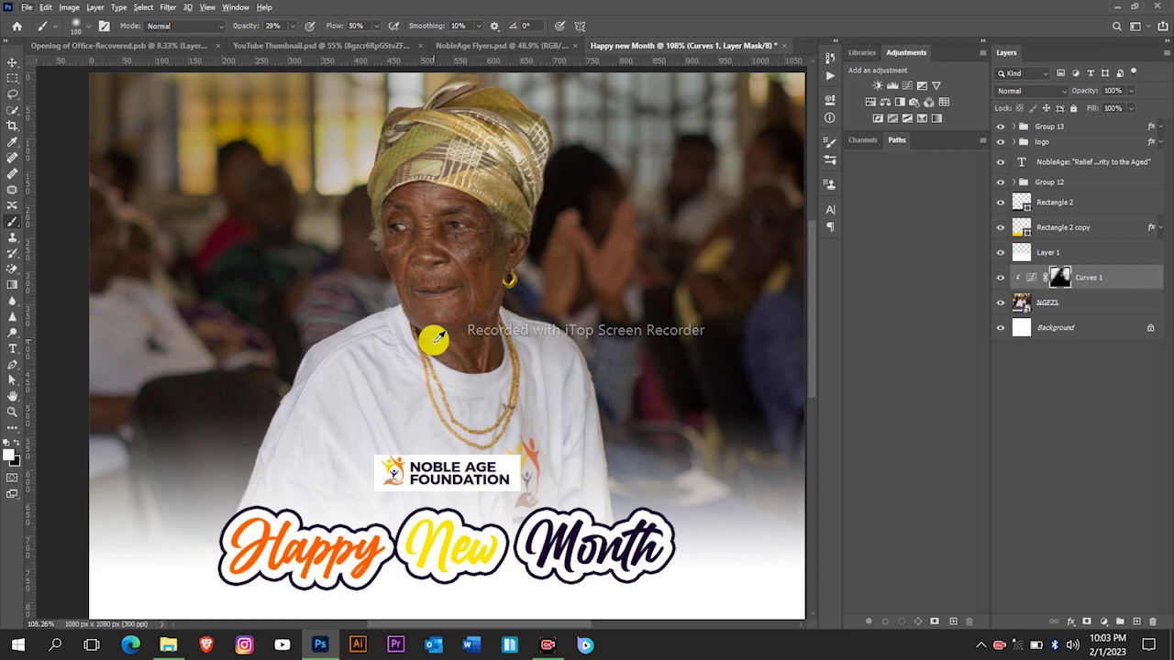
Step: Realign the Curves 1 mask with the canvas edges using the Move tool
key("v")
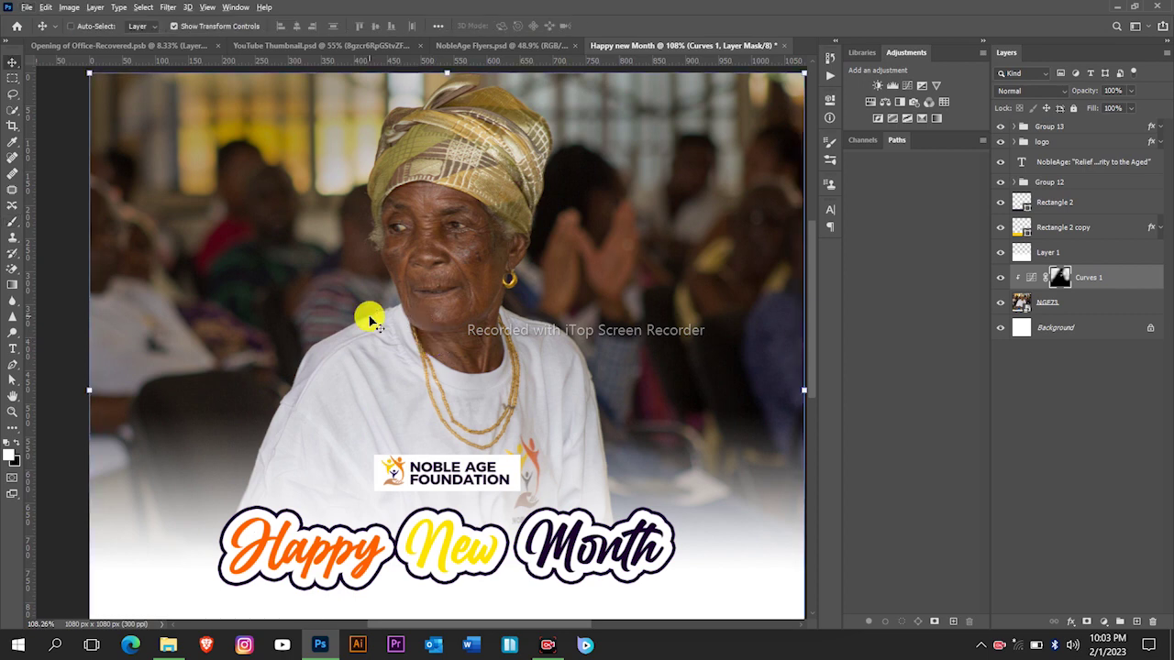
left_click_drag(291, 257, 361, 281)
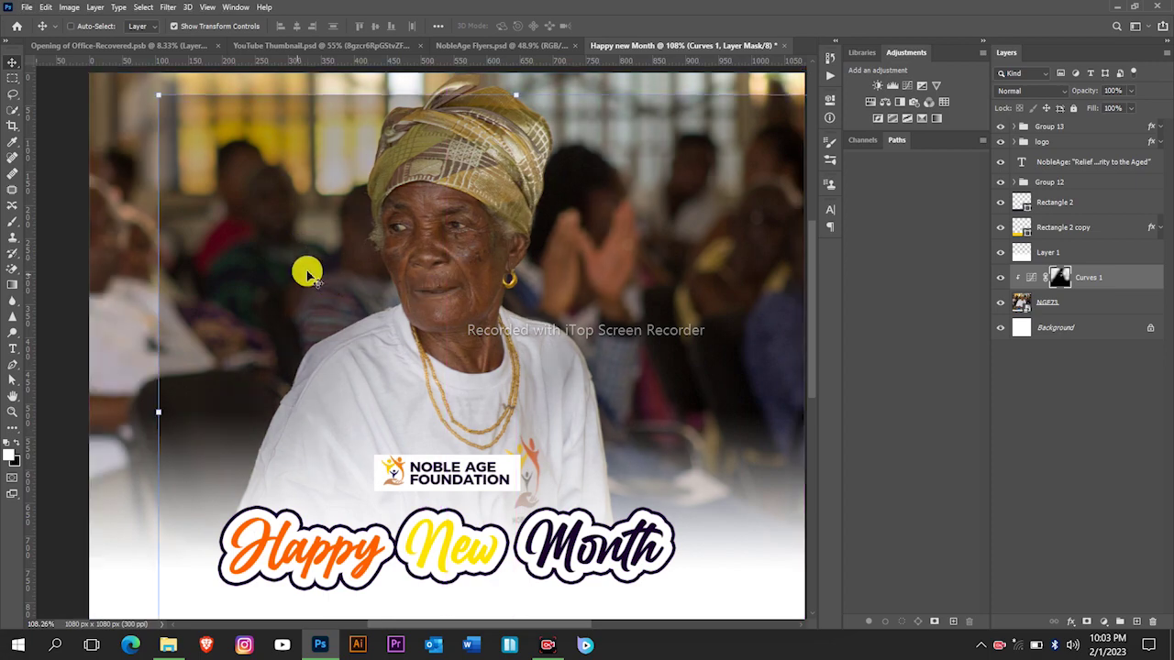
key("super")
key("super")
scroll(572, 275, "down", 3)
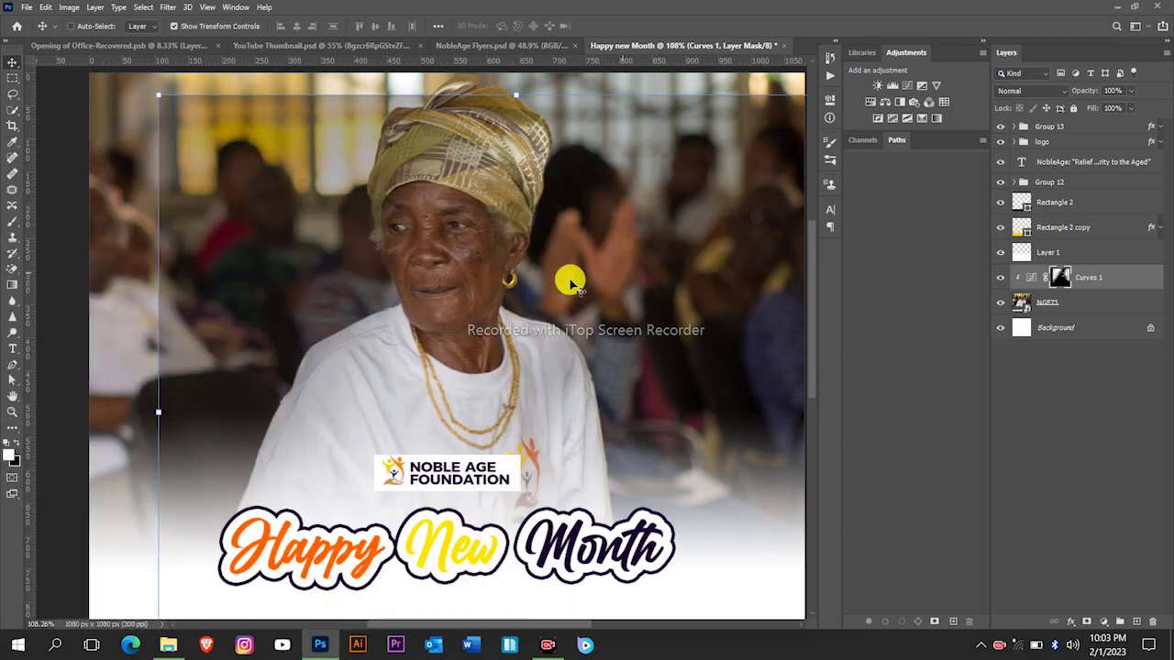
scroll(459, 270, "down", 3)
left_click_drag(466, 283, 432, 247)
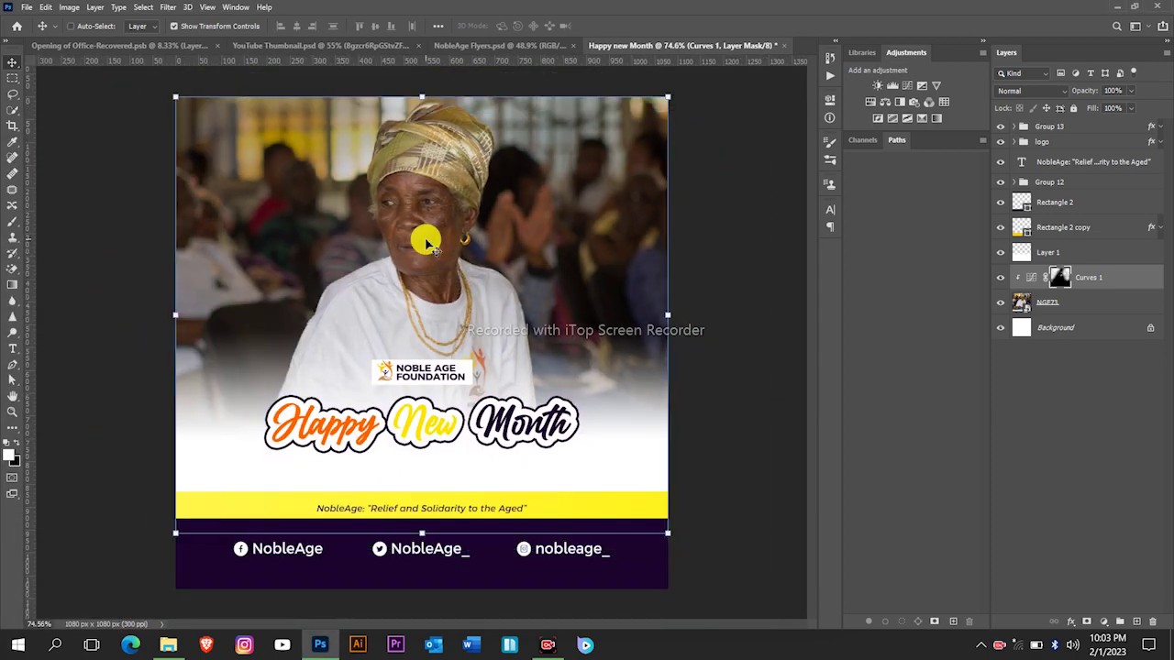
scroll(443, 240, "down", 1)
Step: Return to the Brush at size 300 and set its opacity to 35%
key("b")
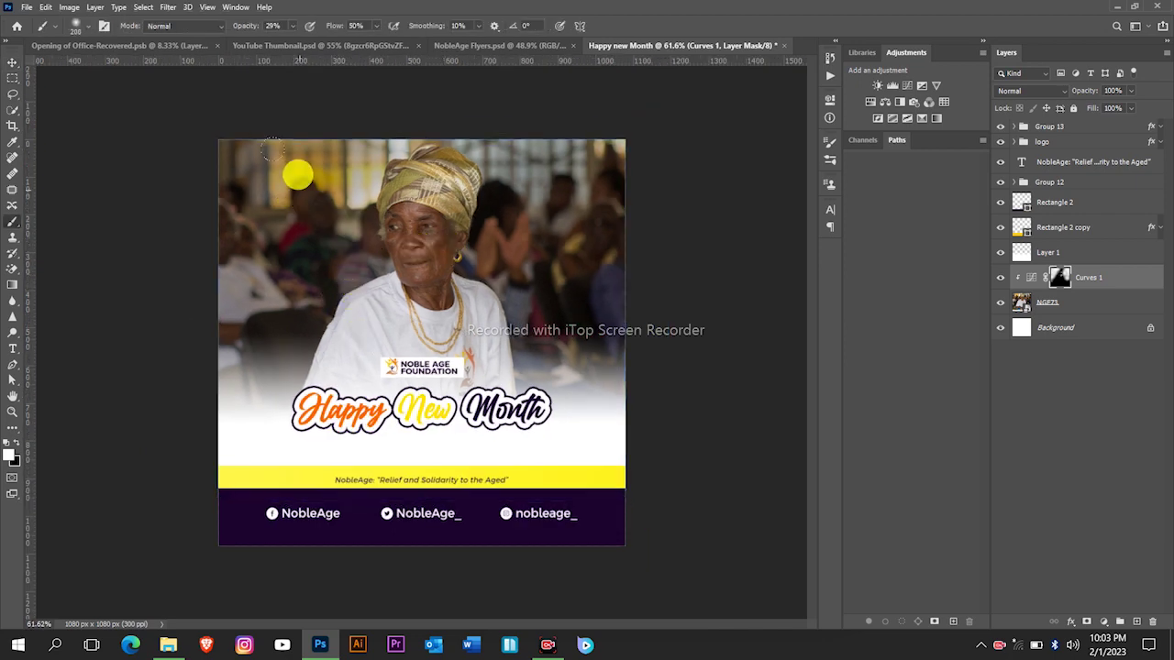
key("bracketright")
key("bracketright")
key("bracketright")
key("bracketright")
key("bracketright")
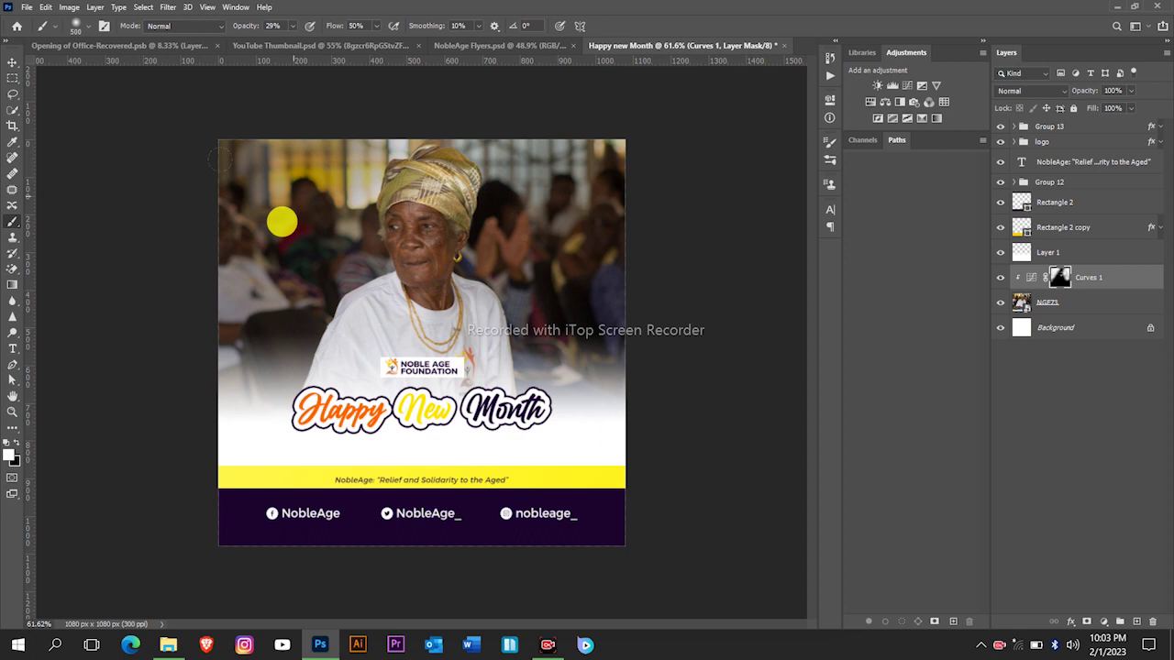
left_click(272, 26)
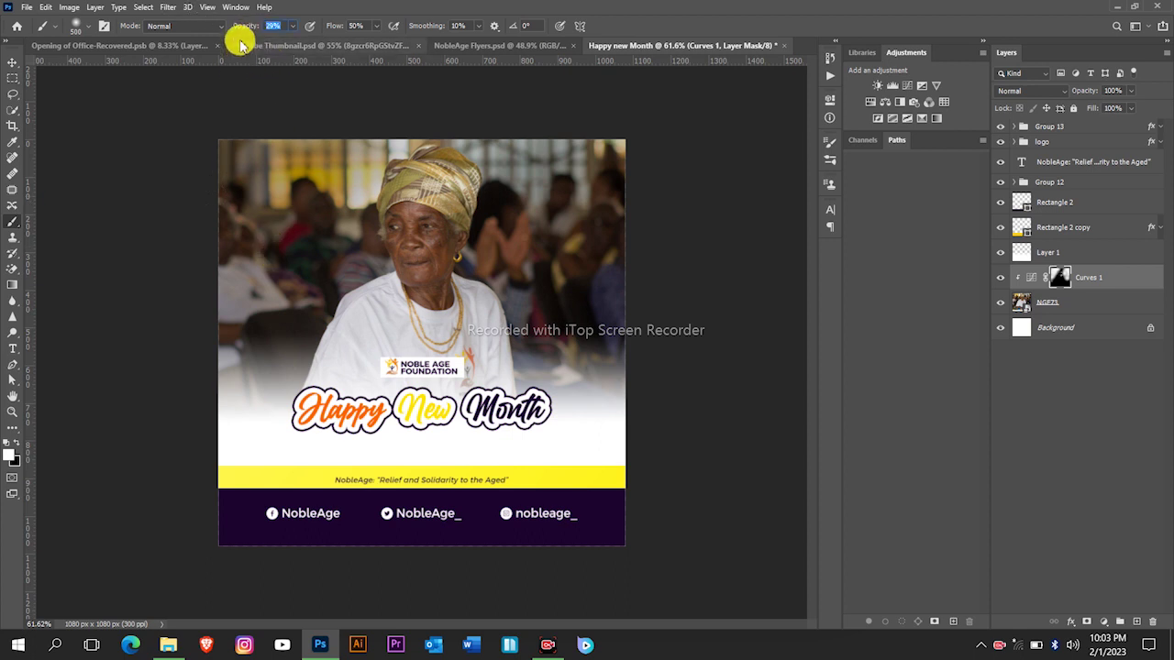
type("35")
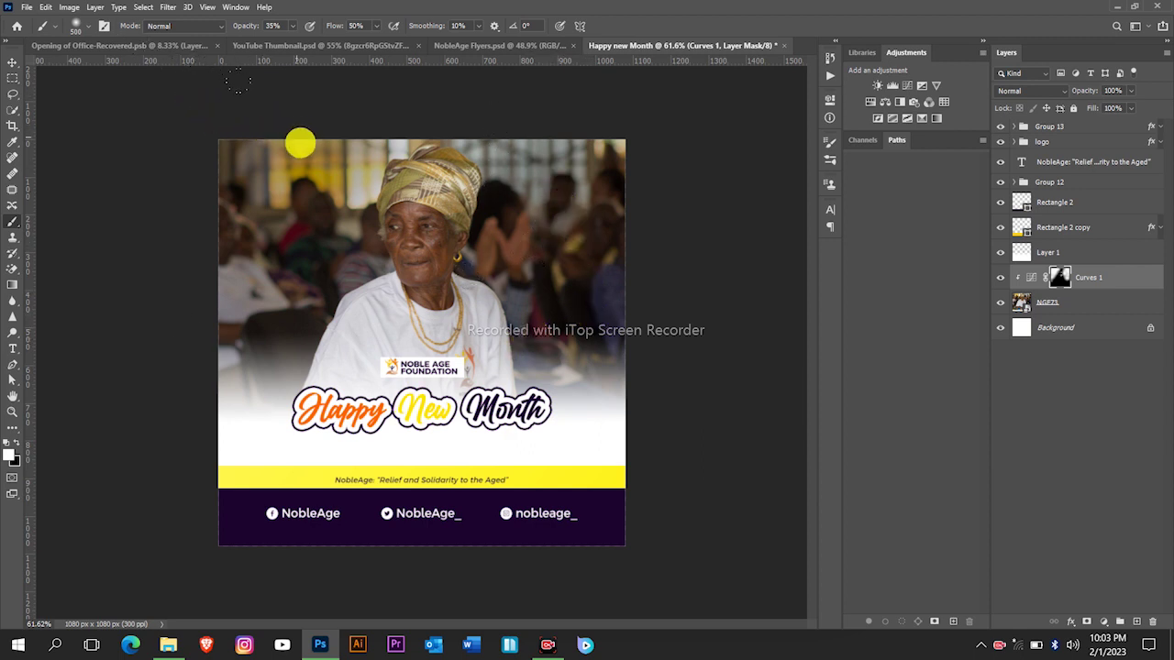
key("v")
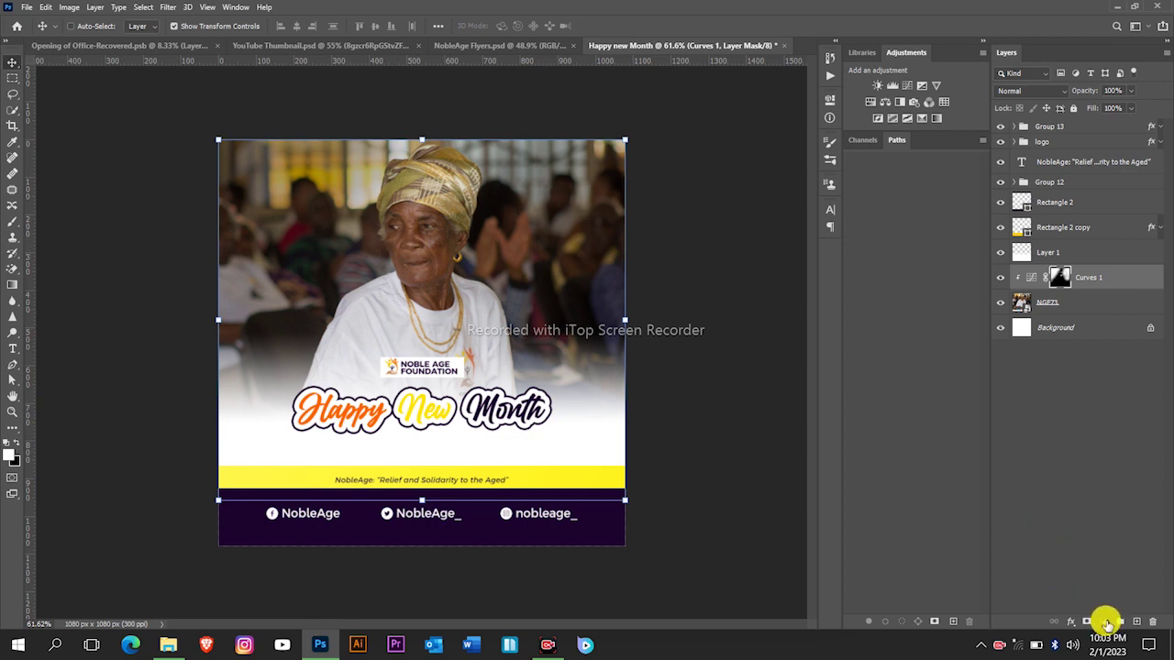
Step: Add a Brightness/Contrast layer with brightness 28 above Curves 1, then invert its mask to black
left_click(1001, 278)
left_click(1001, 278)
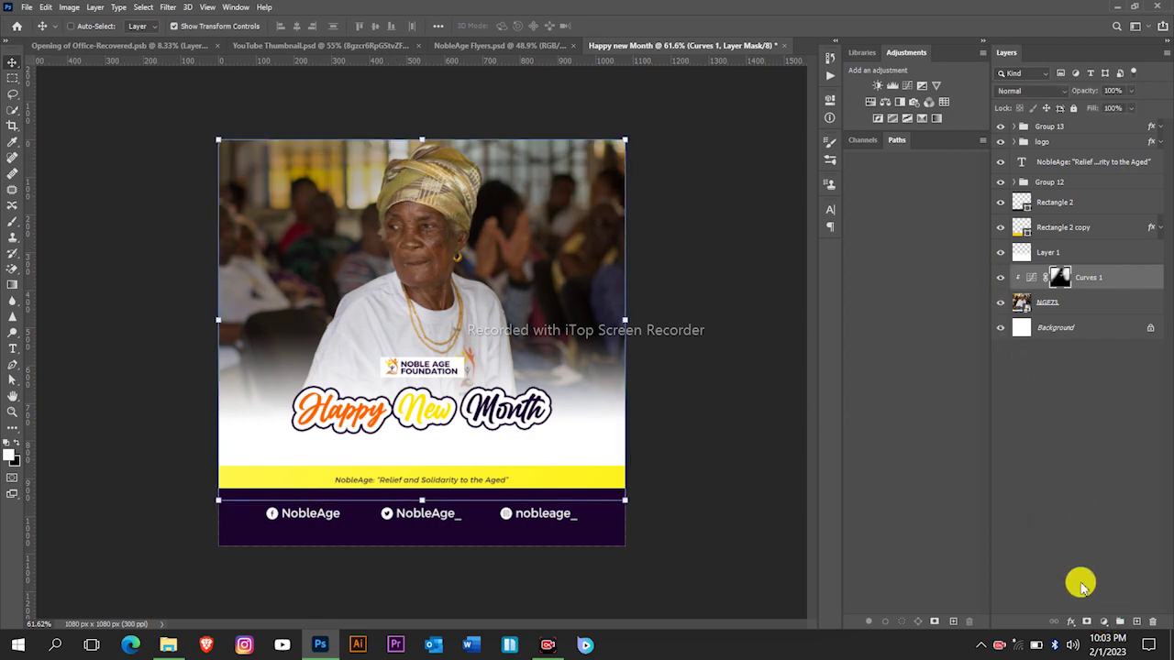
left_click(1104, 621)
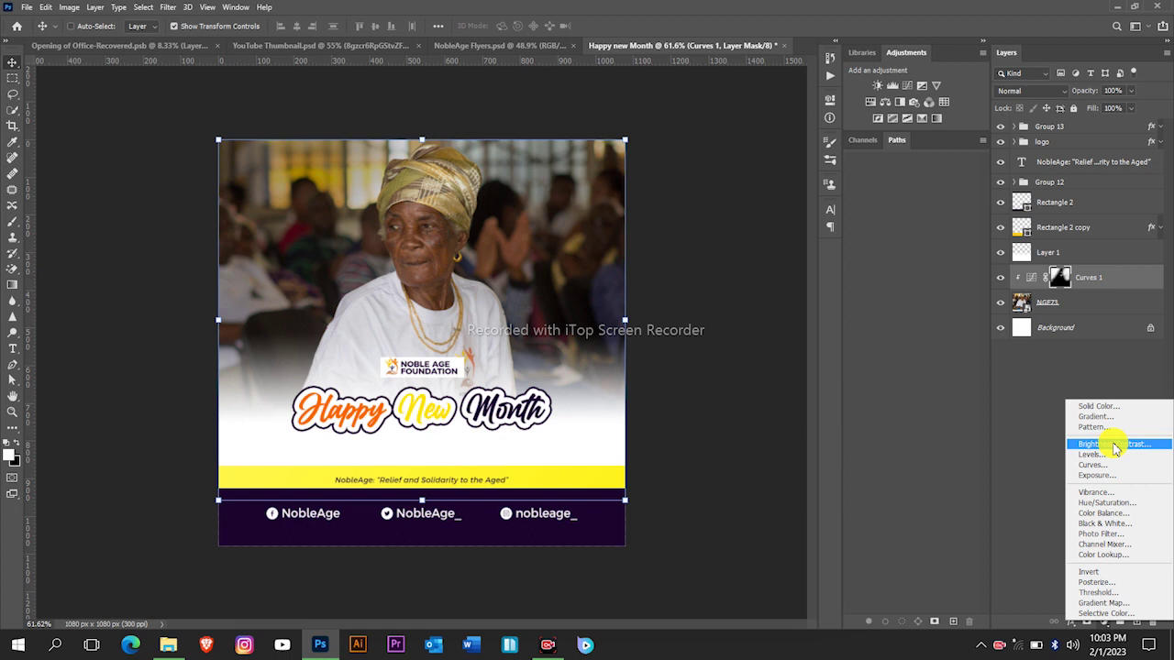
left_click(1039, 546)
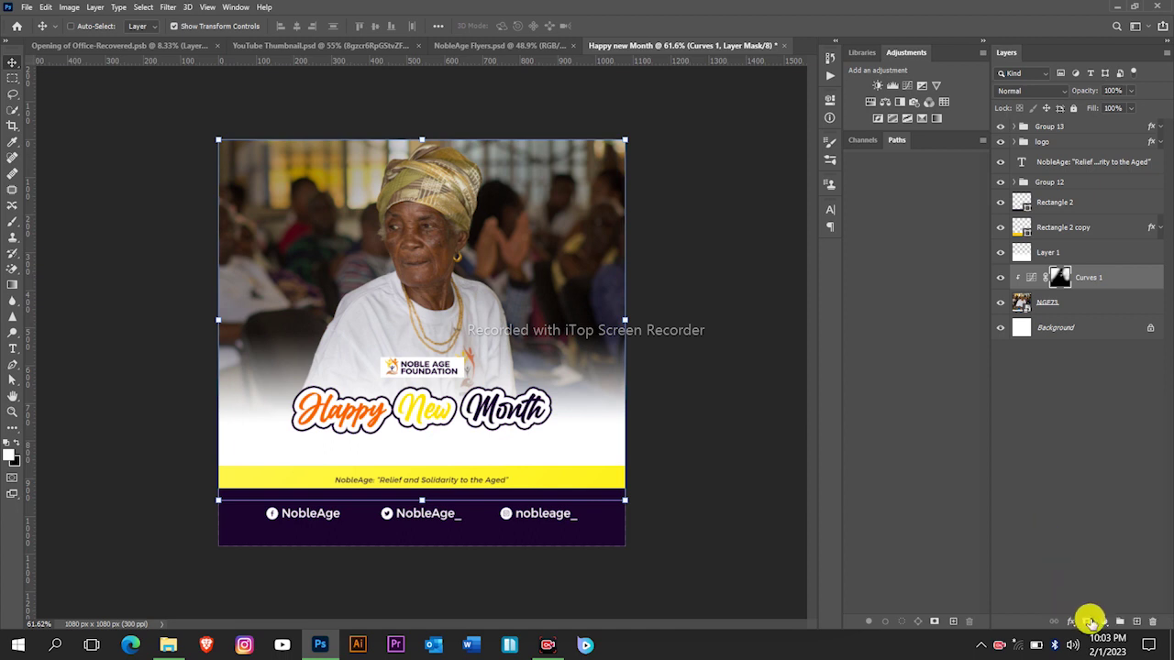
left_click(1109, 621)
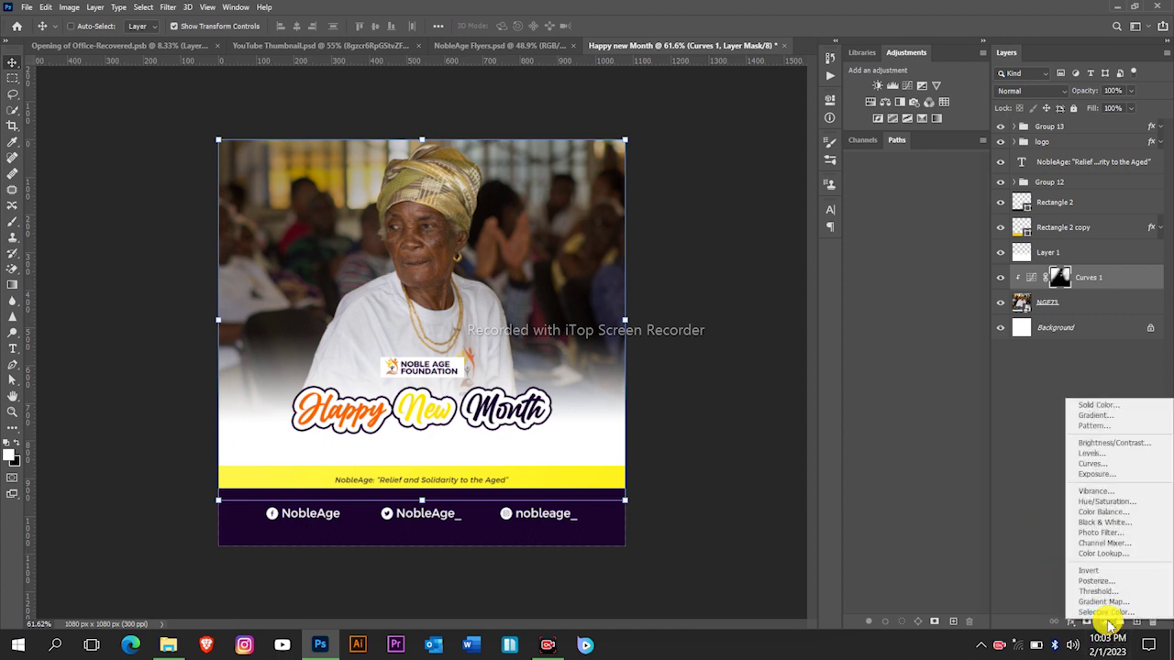
left_click(1098, 444)
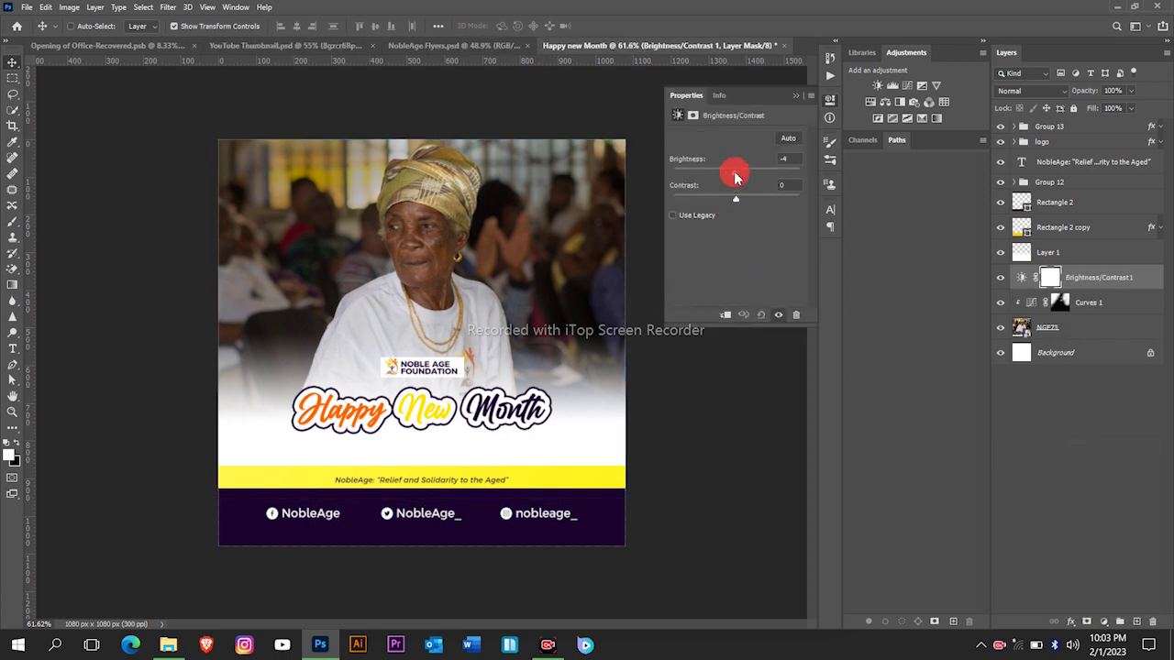
left_click_drag(739, 176, 750, 176)
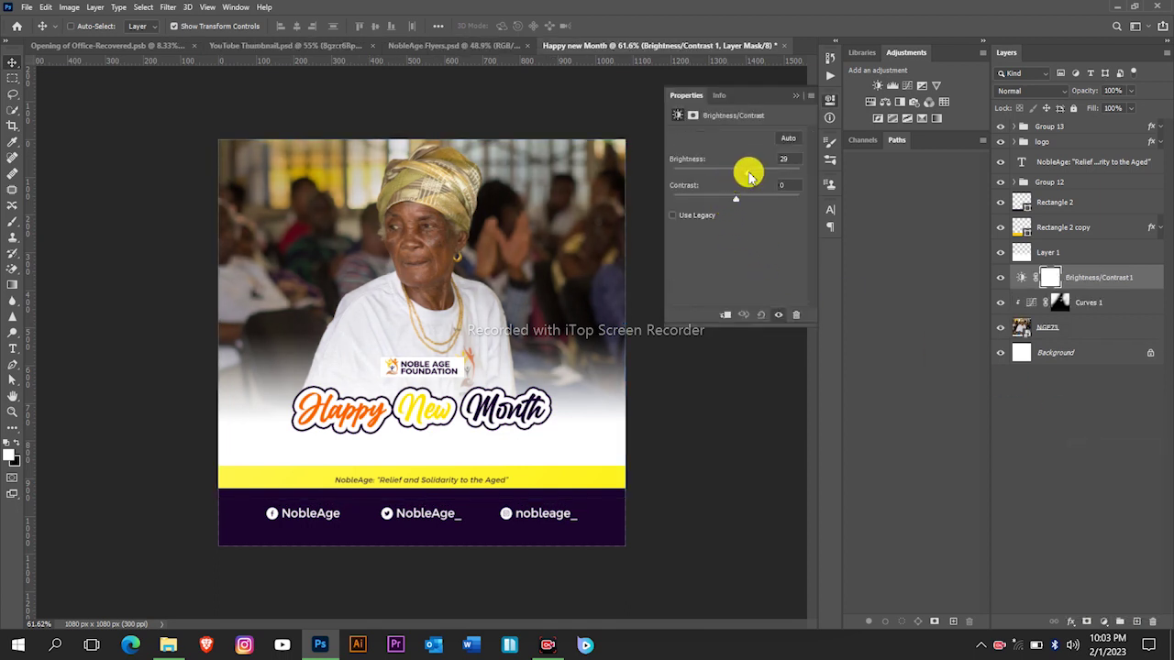
left_click(796, 95)
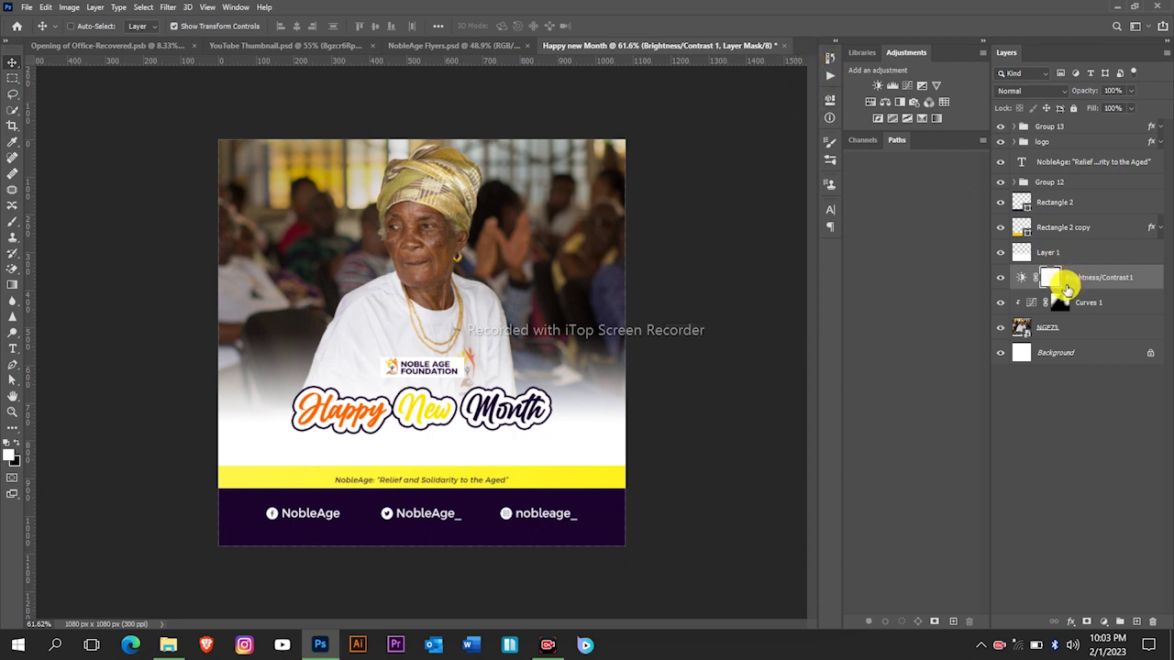
key("ctrl+i")
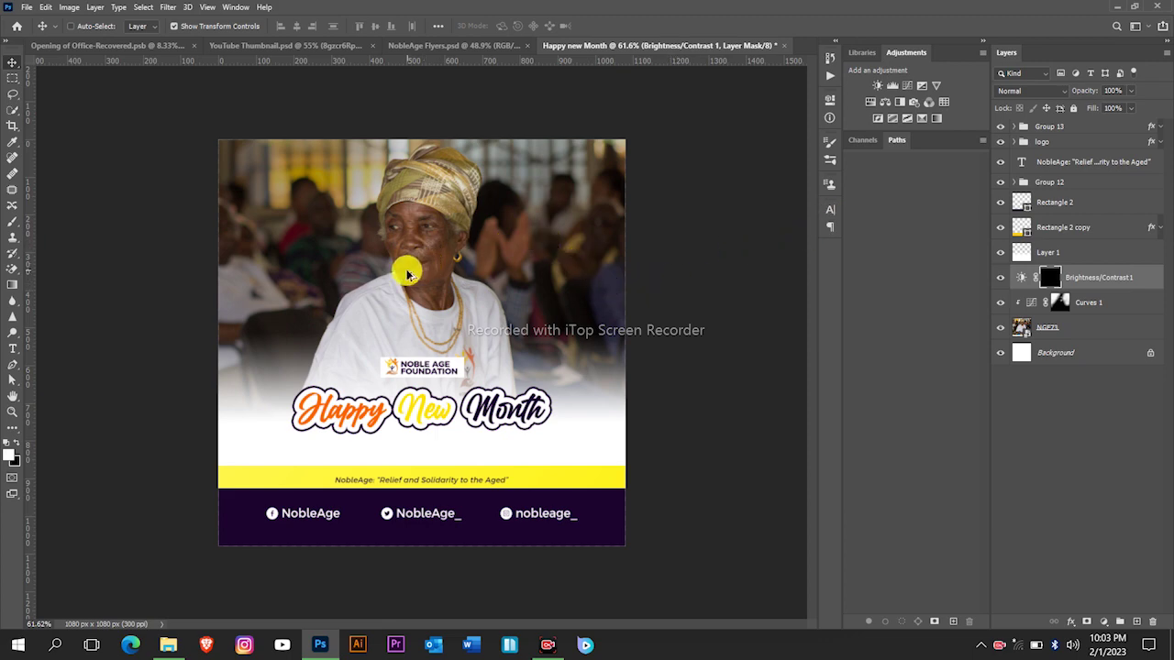
Step: Paint white over the woman on the Brightness/Contrast mask with a roughly 258 px brush
scroll(417, 262, "up", 3)
scroll(367, 296, "down", 2)
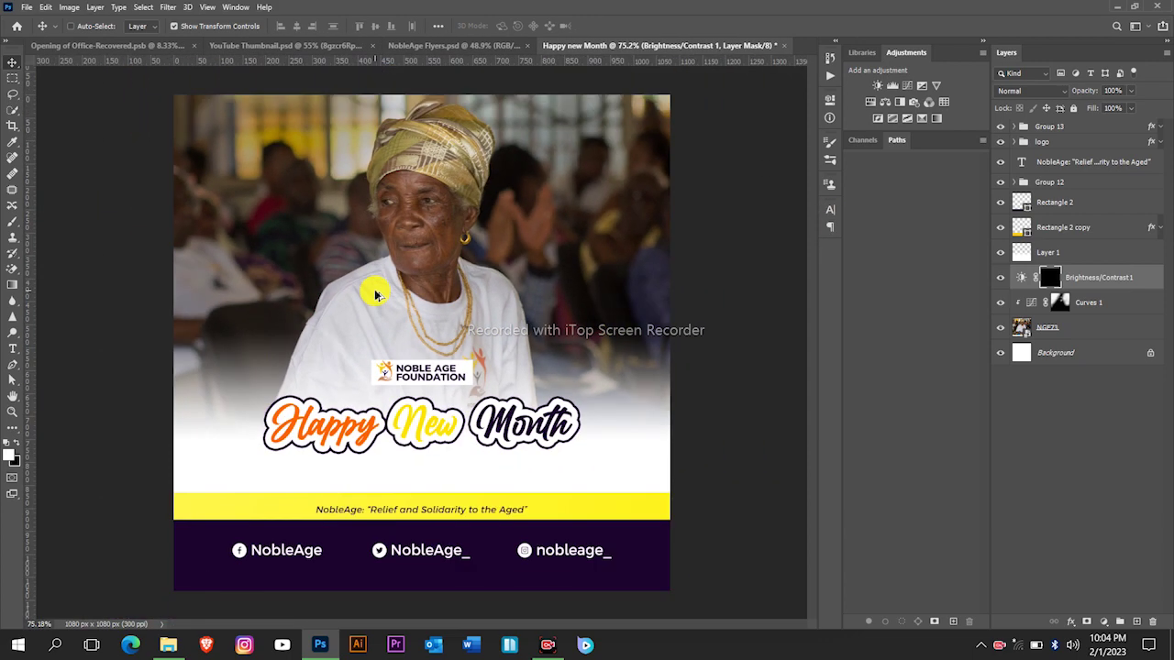
scroll(373, 293, "down", 1)
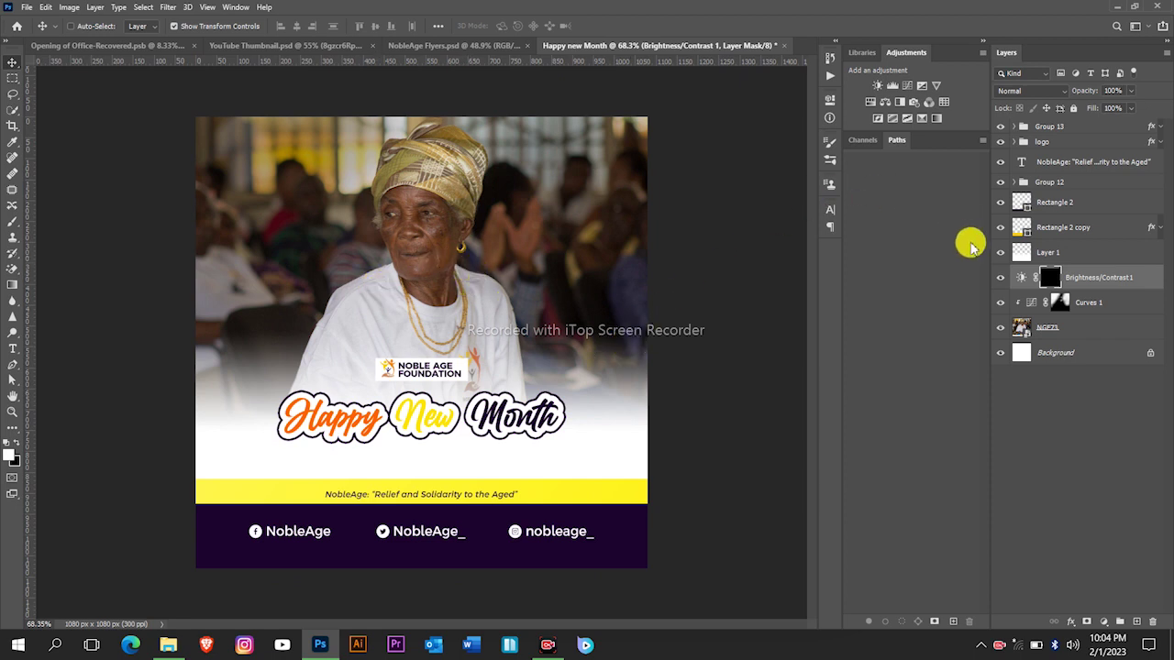
key("b")
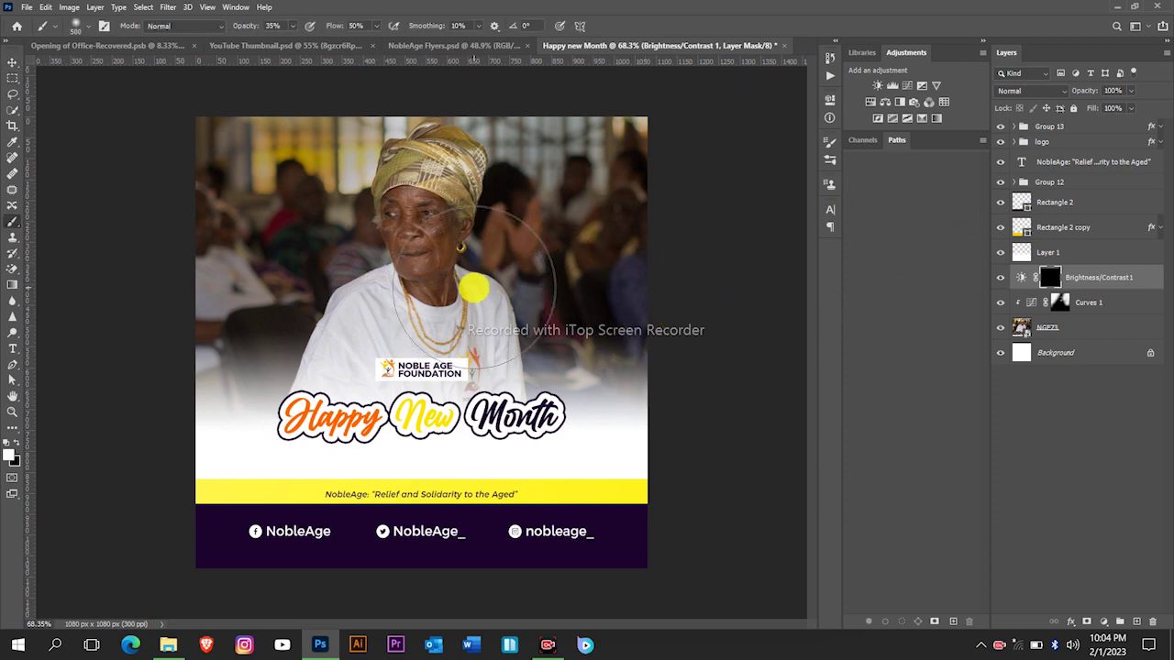
mouse_move(473, 290)
left_mouse_down()
mouse_move(427, 223)
mouse_move(429, 190)
left_mouse_up()
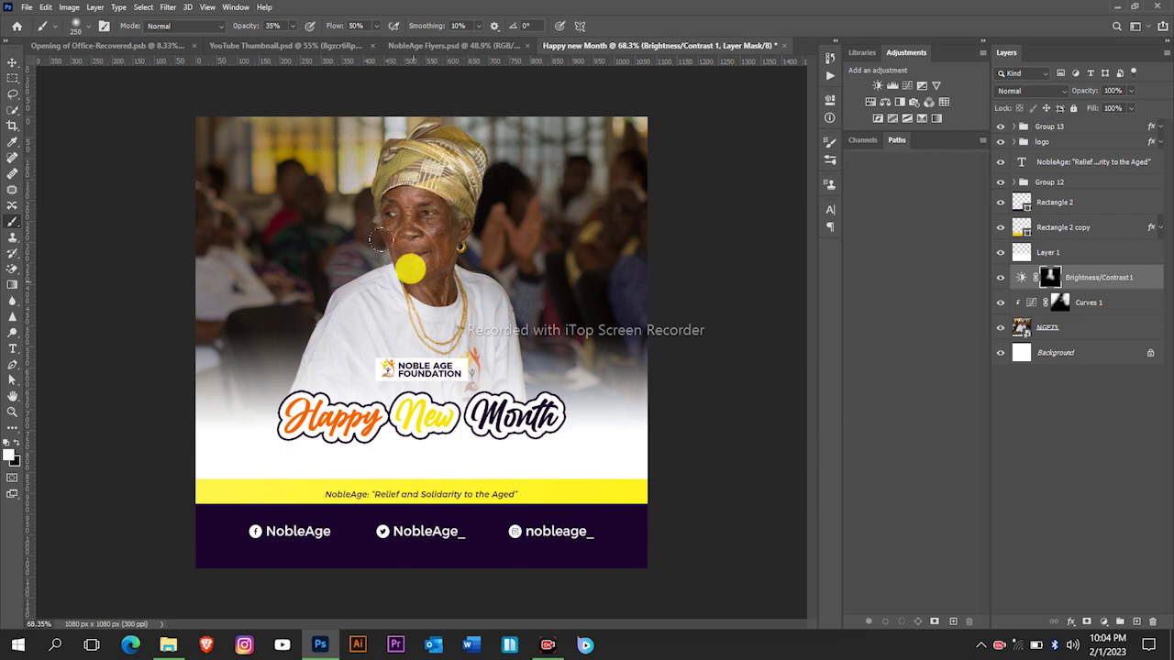
scroll(429, 286, "up", 2)
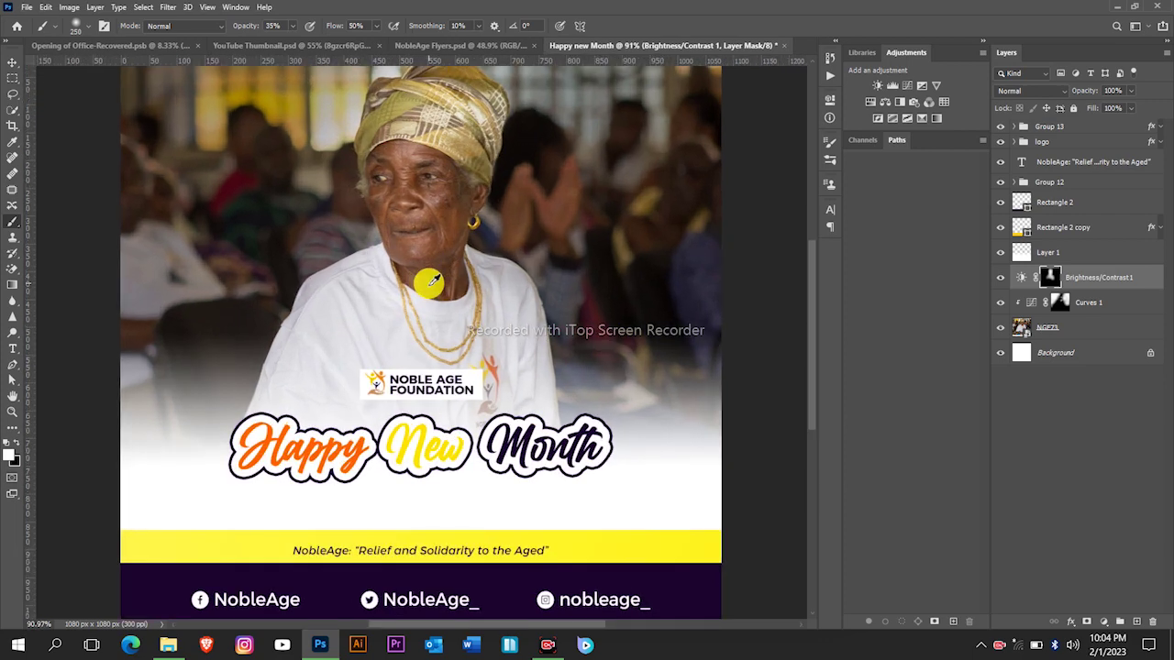
scroll(431, 283, "up", 2)
scroll(431, 282, "down", 4)
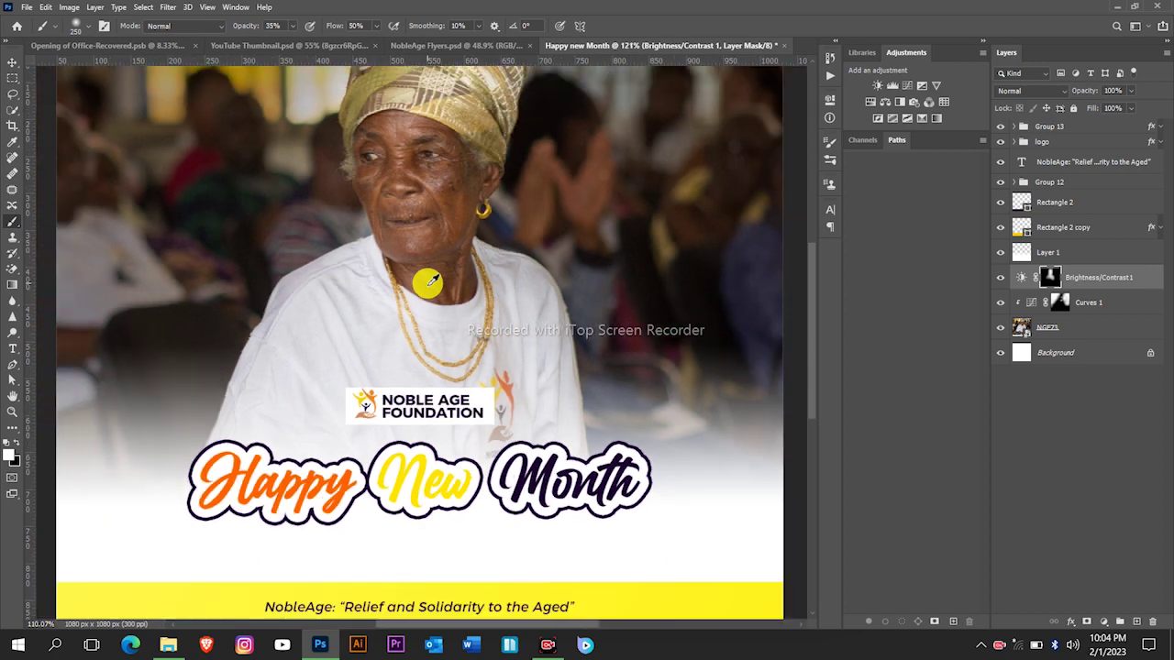
scroll(431, 283, "down", 1)
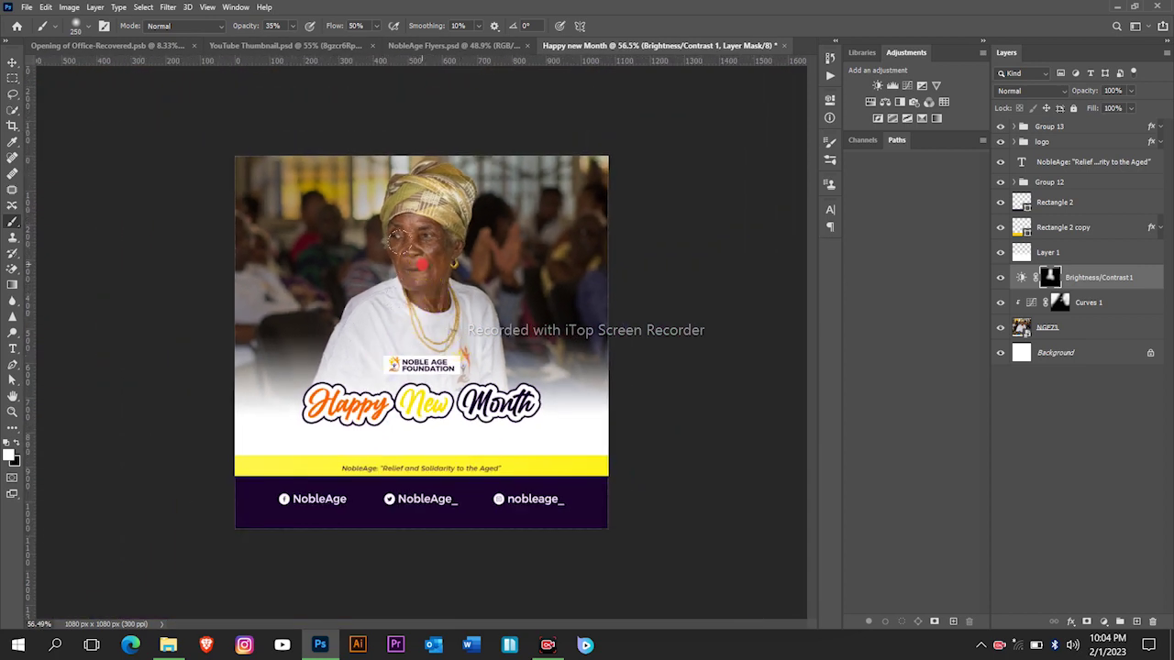
left_click(421, 265)
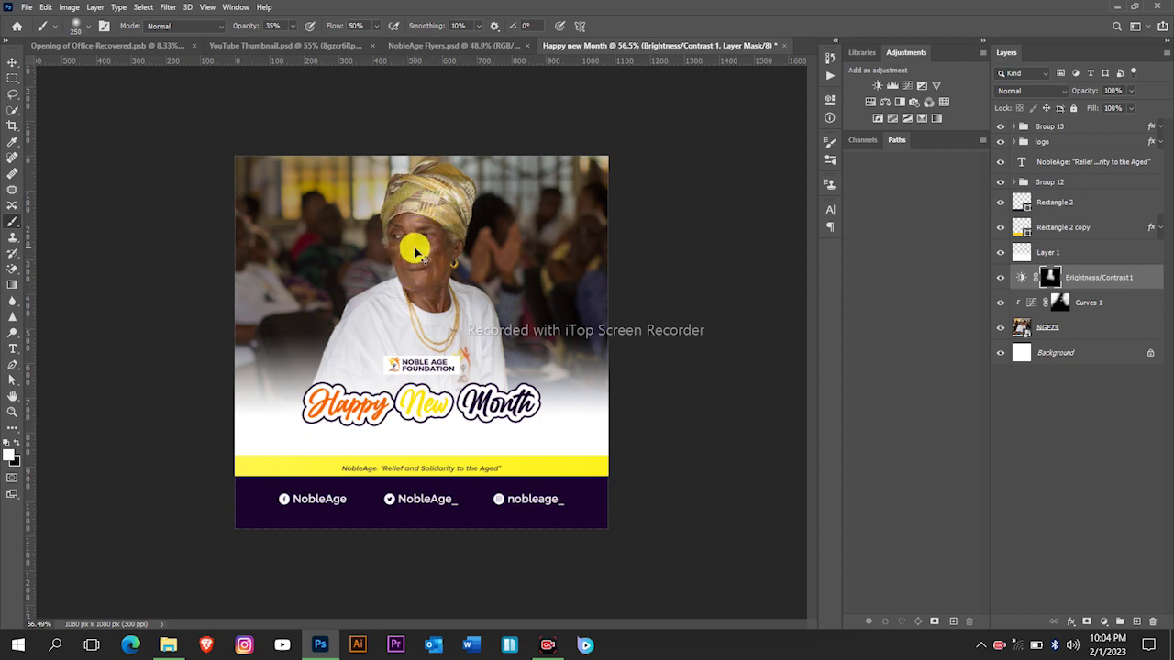
Step: Switch to the Move tool and bring up the NobleAge Flyers document
key("v")
scroll(404, 329, "up", 8)
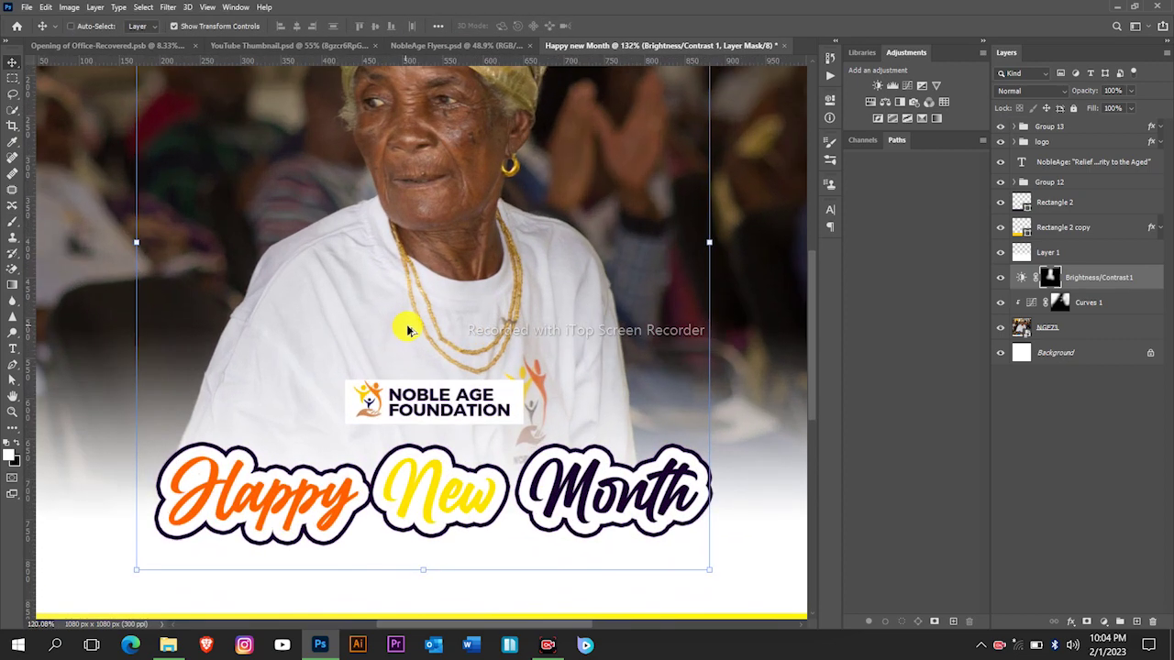
scroll(409, 332, "down", 5)
scroll(408, 332, "up", 2)
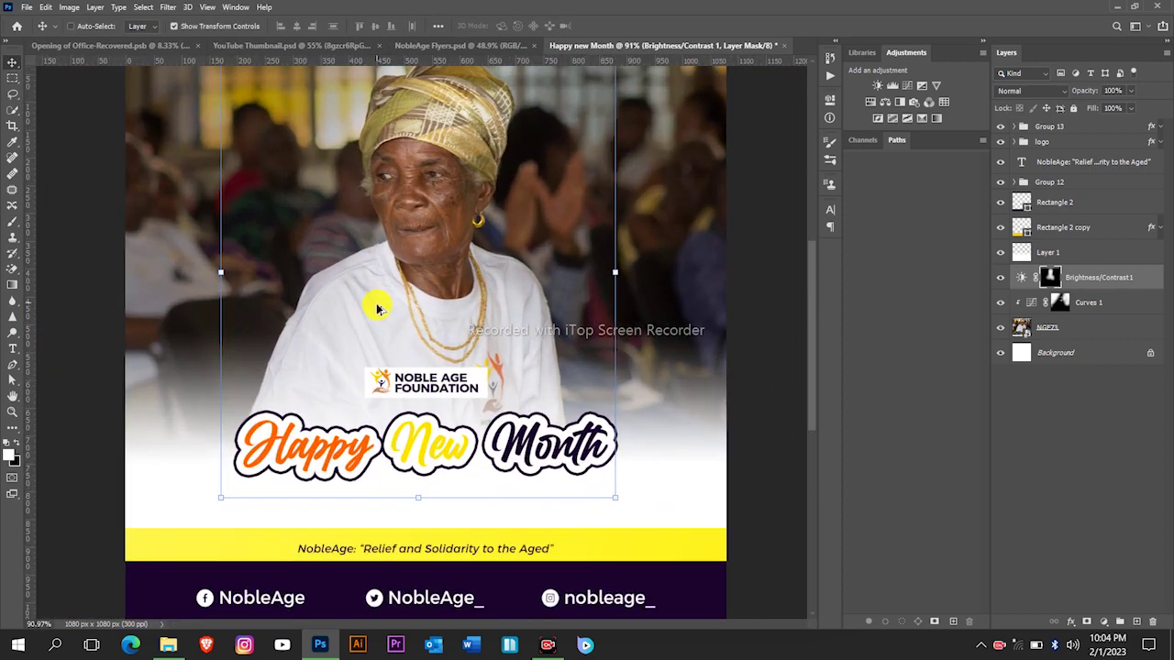
scroll(378, 312, "down", 2)
scroll(378, 312, "down", 1)
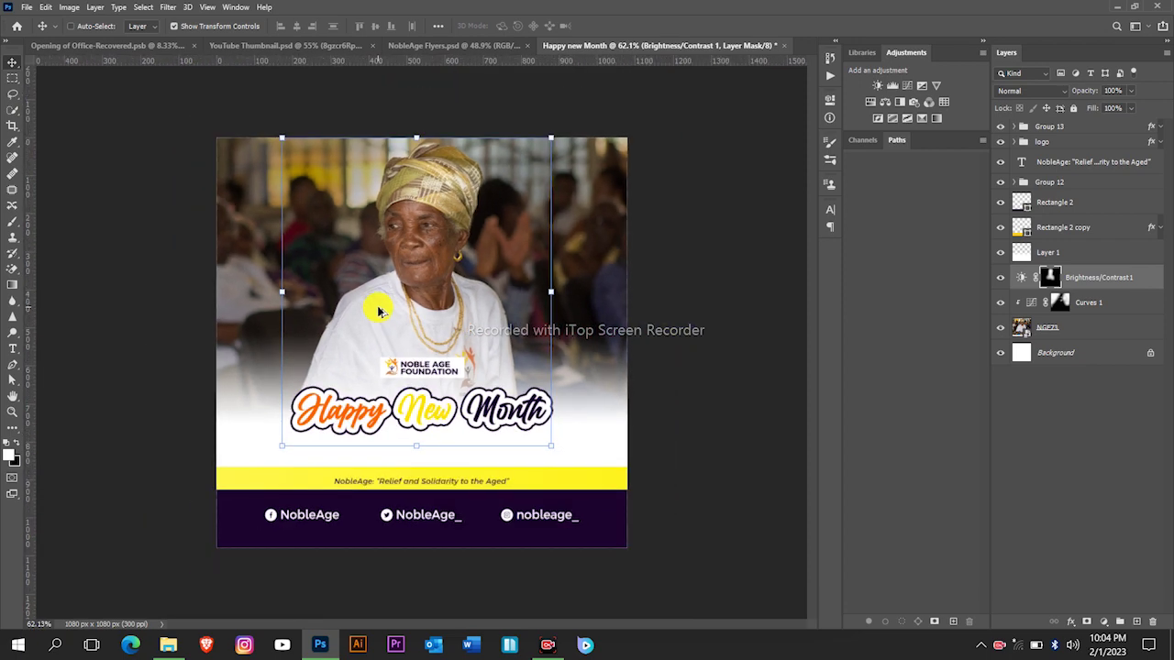
scroll(382, 313, "up", 1)
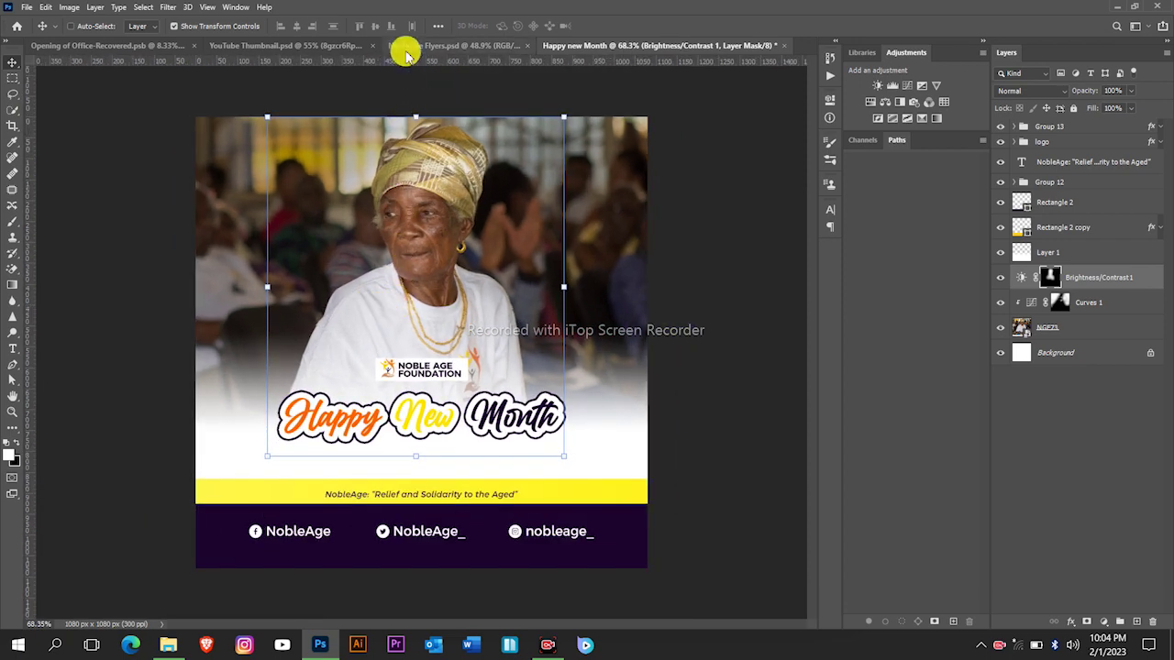
left_click(408, 48)
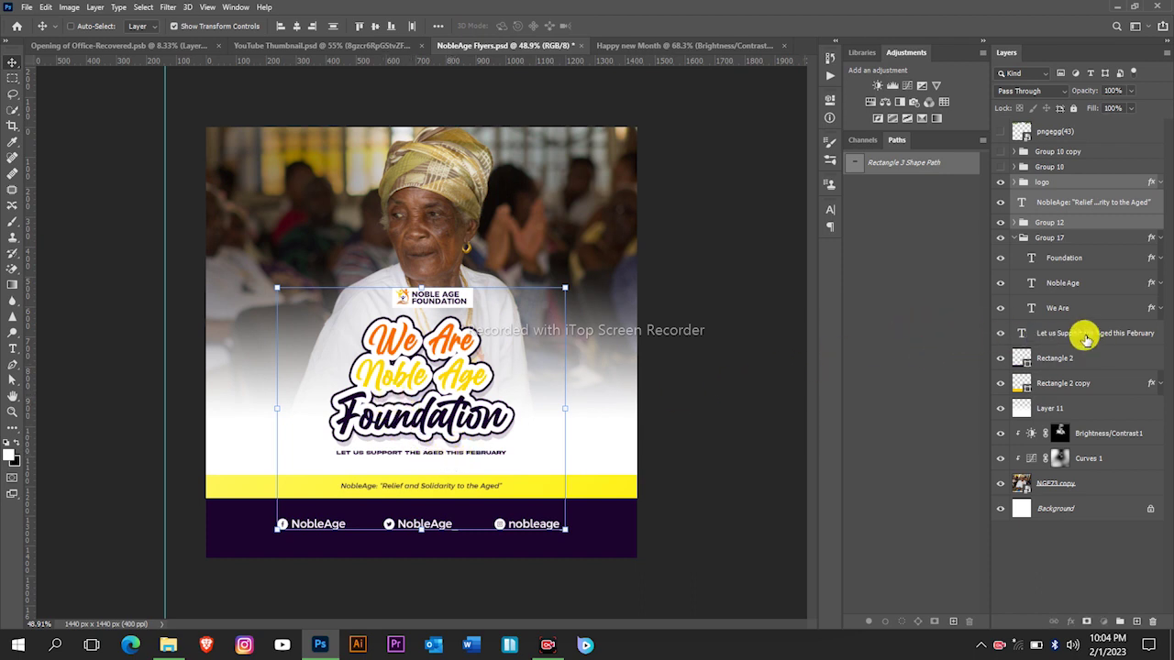
Step: Duplicate the 'Let us Support the Aged this February' layer into Happy new Month and return there
left_click(1046, 333)
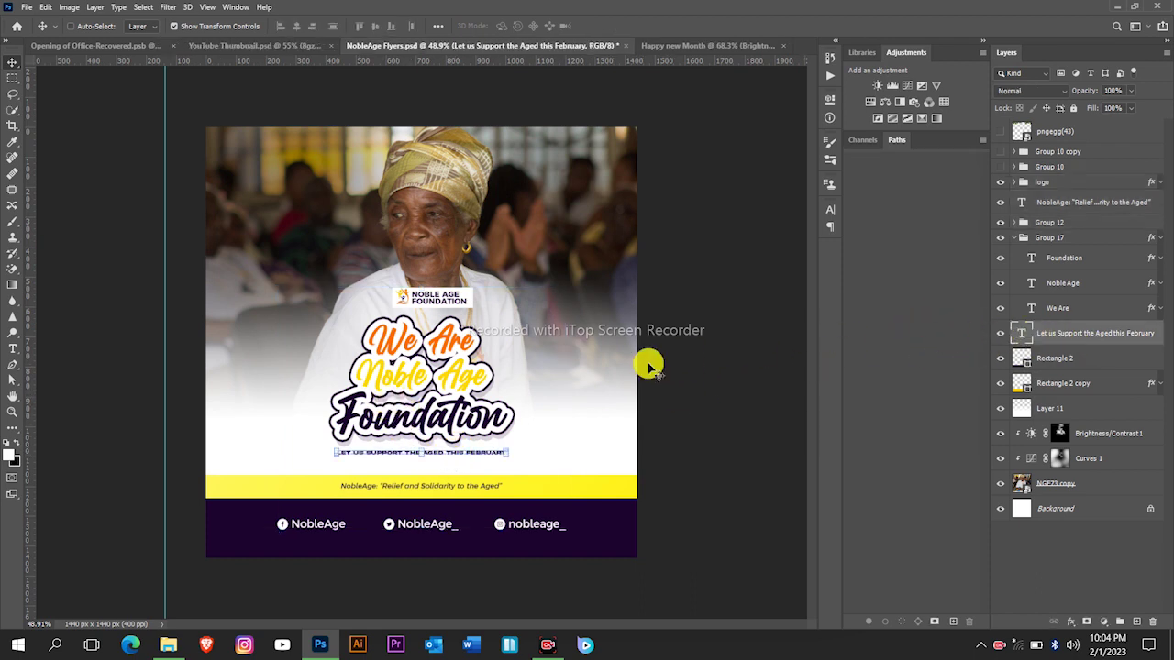
right_click(1100, 335)
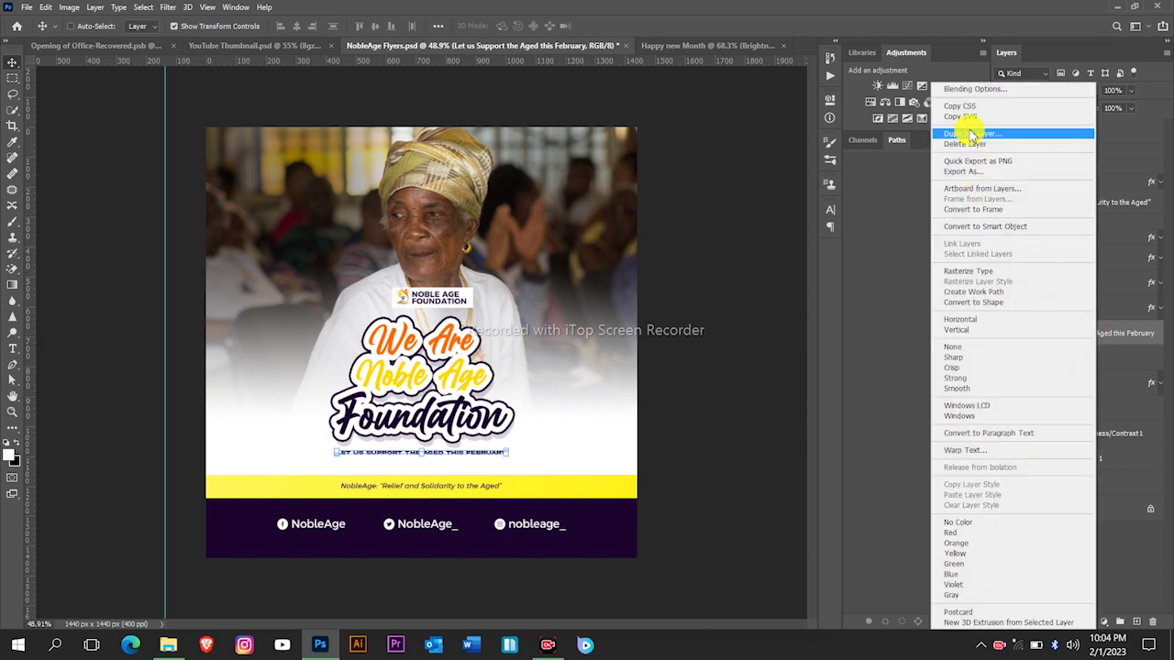
left_click(970, 125)
left_click(611, 220)
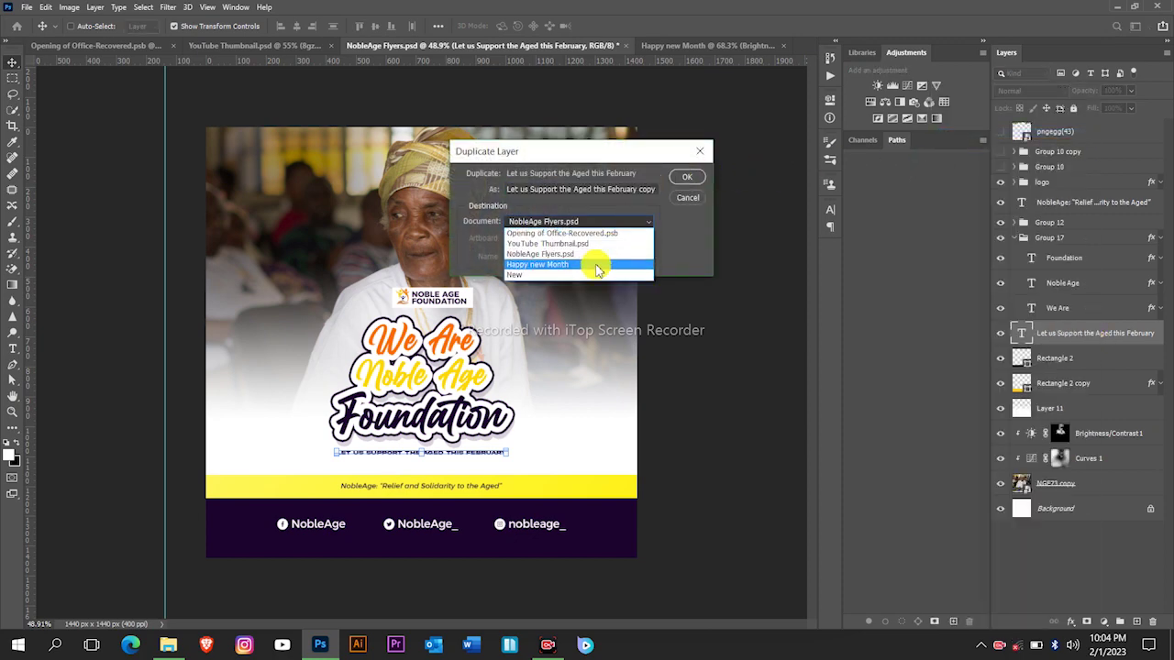
left_click(601, 258)
left_click(686, 177)
left_click(663, 45)
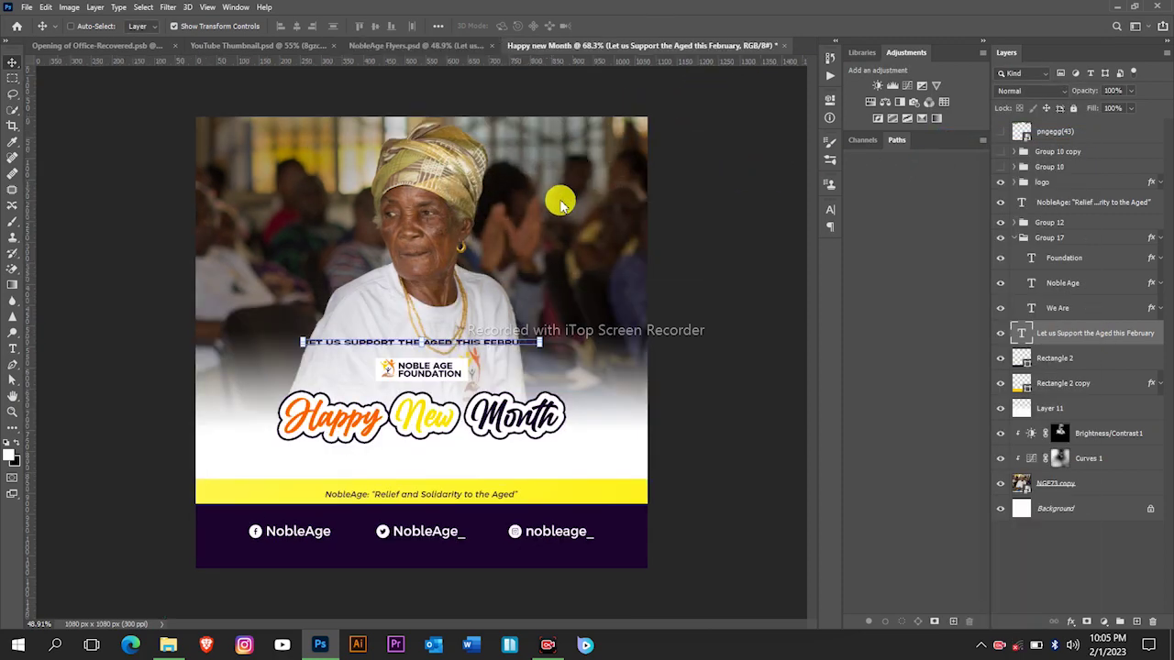
Step: Move the subtitle just below the Happy New Month title and raise its layer in the stack
left_click_drag(502, 298, 502, 395)
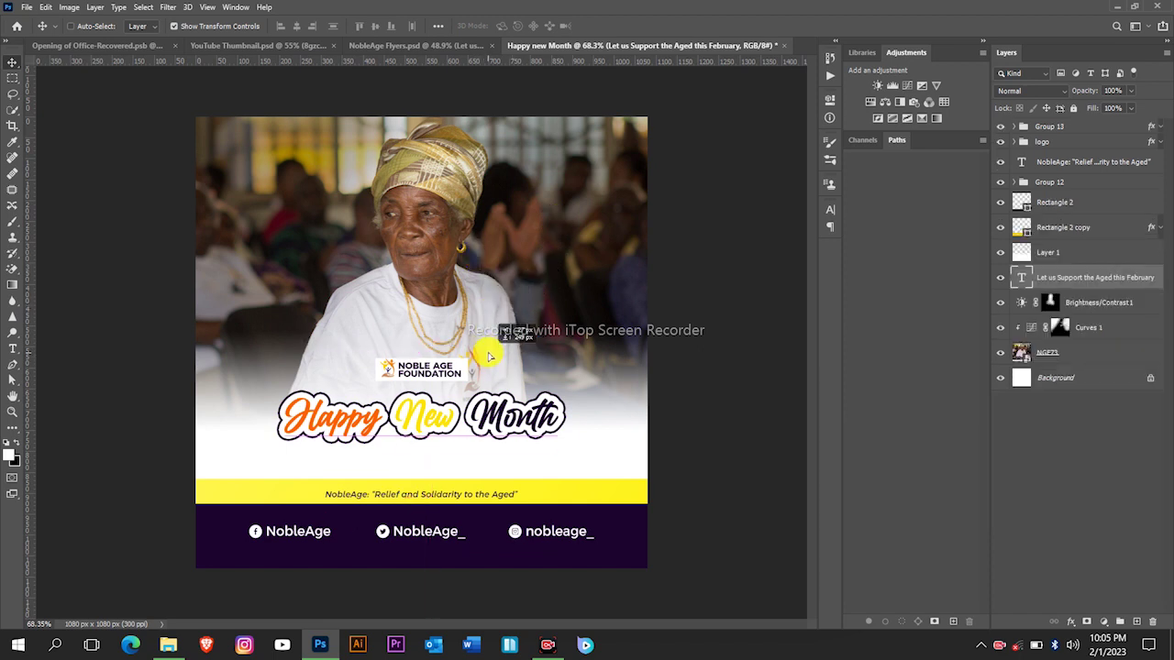
left_click_drag(1005, 279, 1044, 167)
key("alt+]")
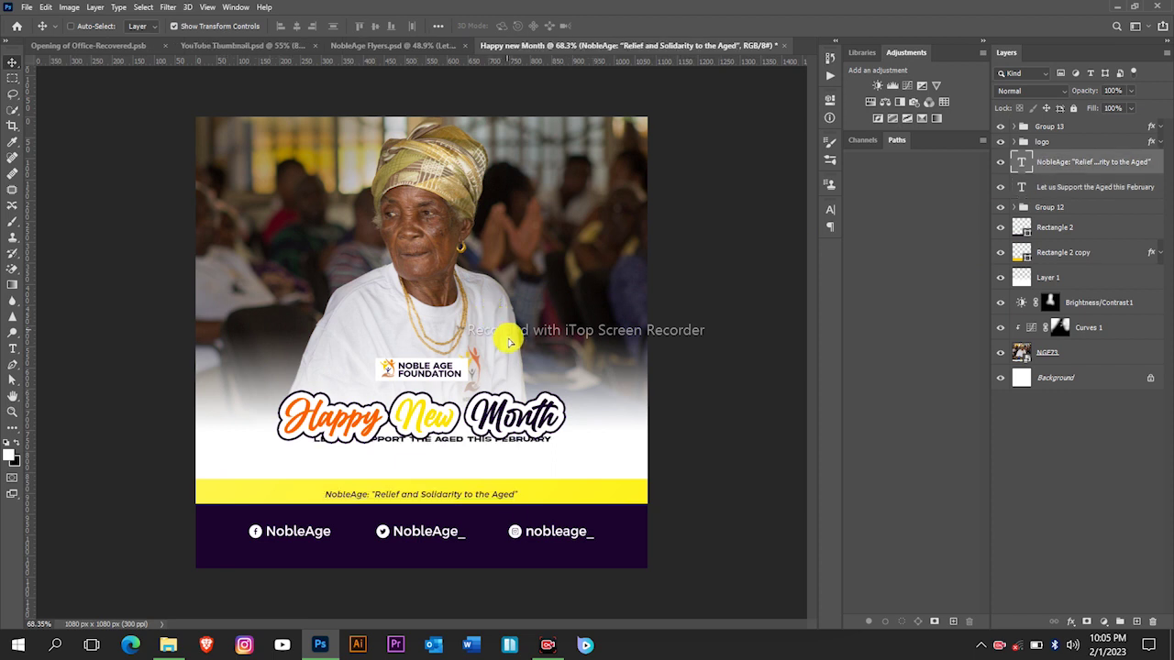
left_click_drag(503, 328, 510, 338)
key("ctrl+z")
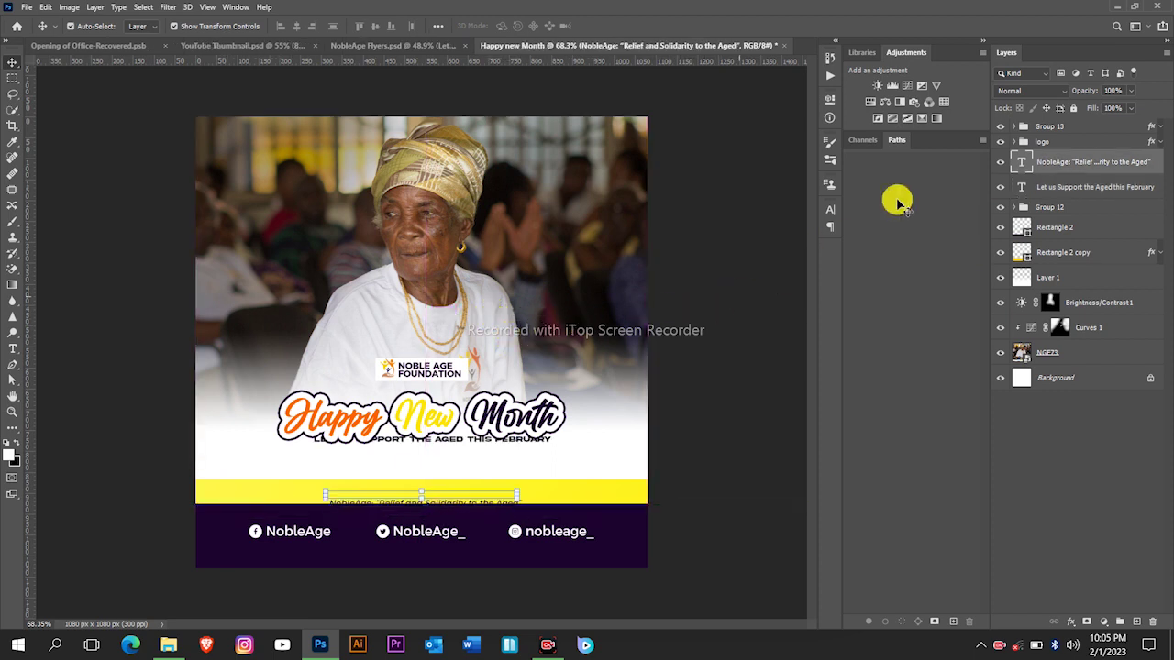
left_click(1040, 182)
key("shift+Down")
key("shift+Down")
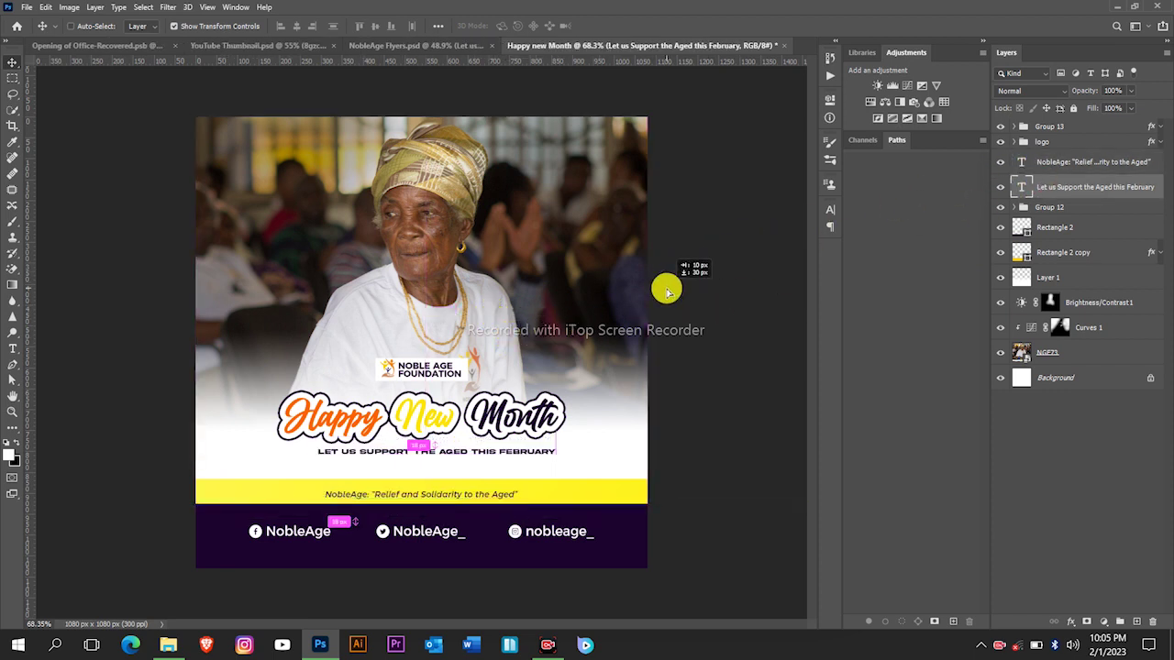
Step: Centre the subtitle horizontally across the whole canvas
key("ctrl+a")
left_click(295, 29)
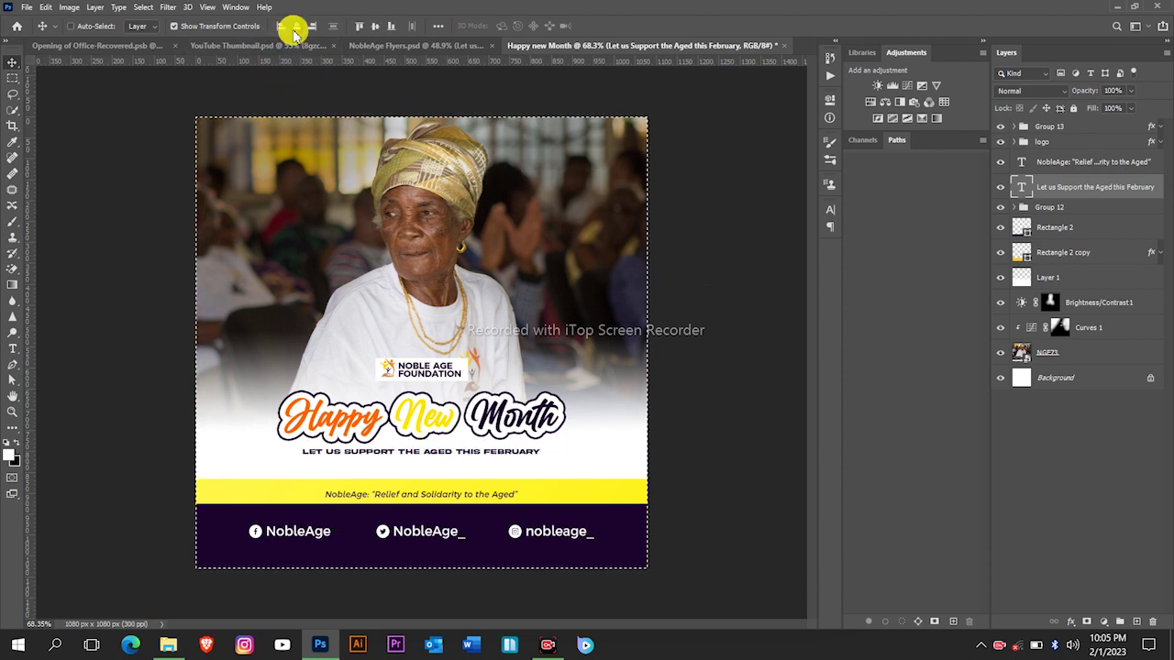
key("ctrl+d")
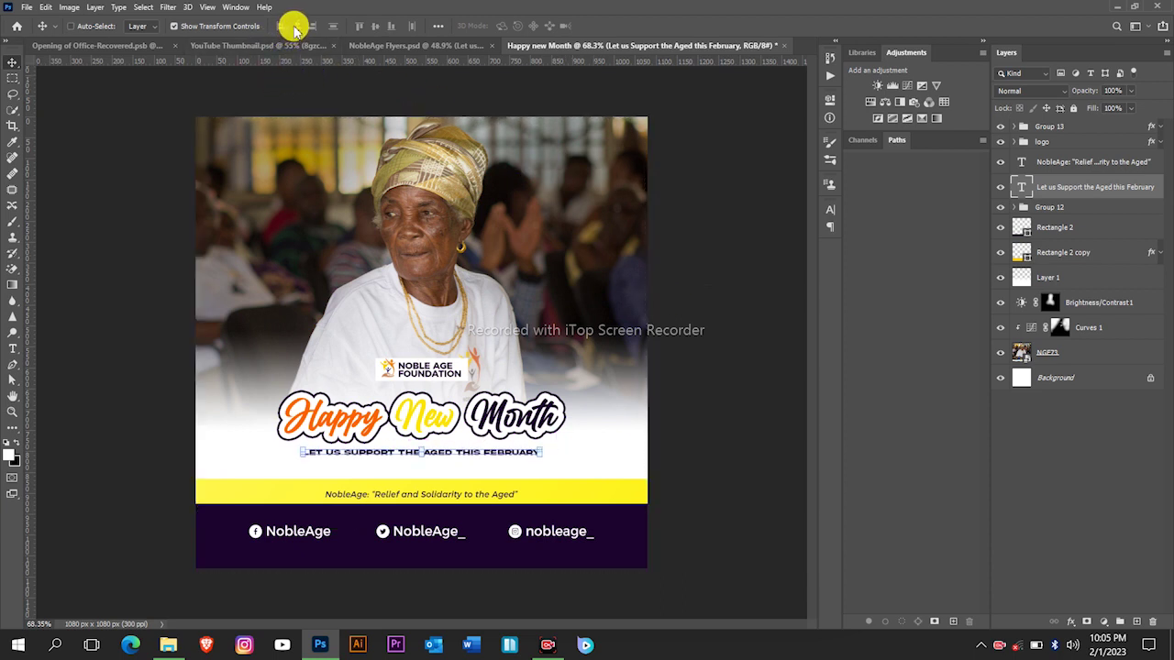
key("ctrl+a")
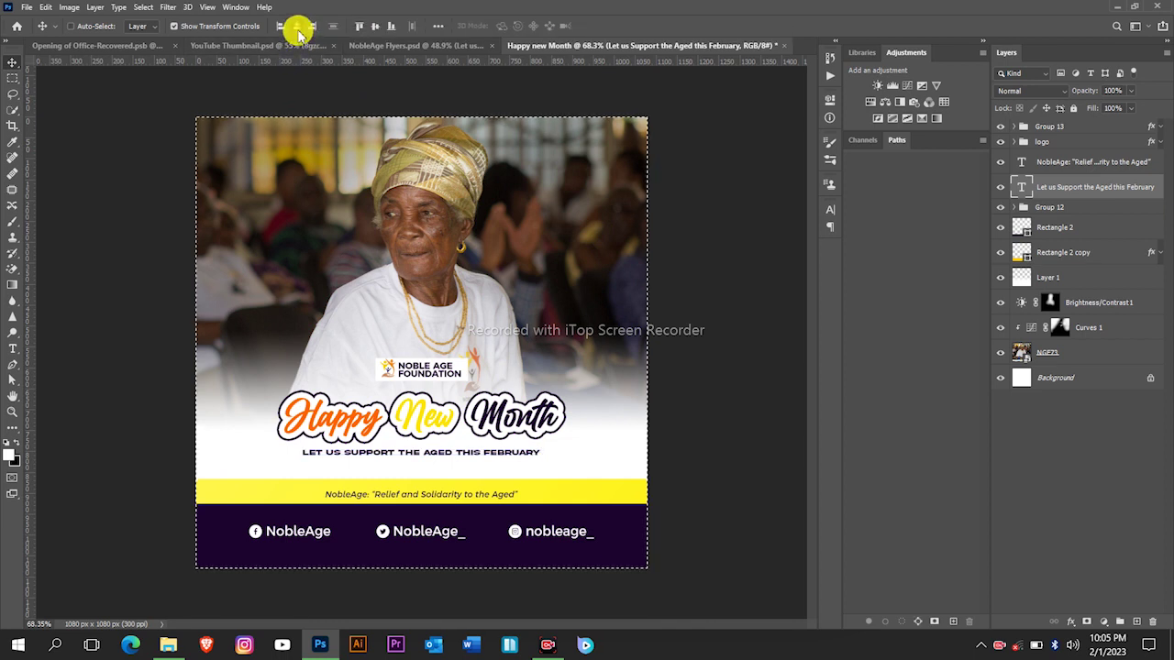
key("ctrl+d")
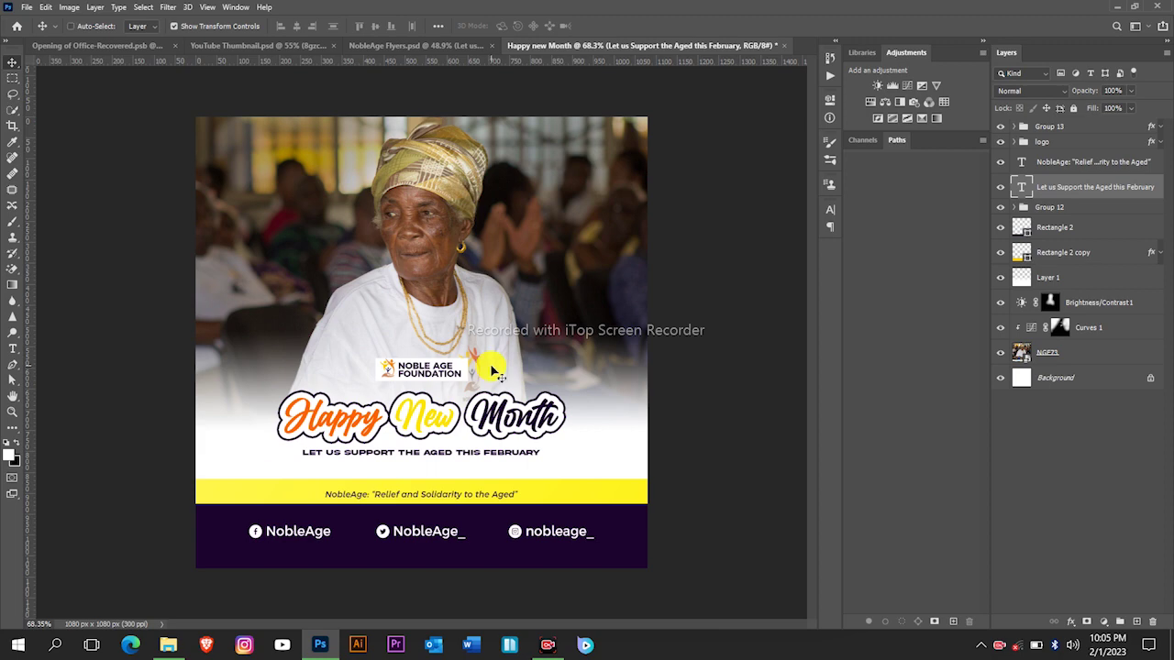
scroll(452, 377, "up", 3)
scroll(454, 373, "down", 5)
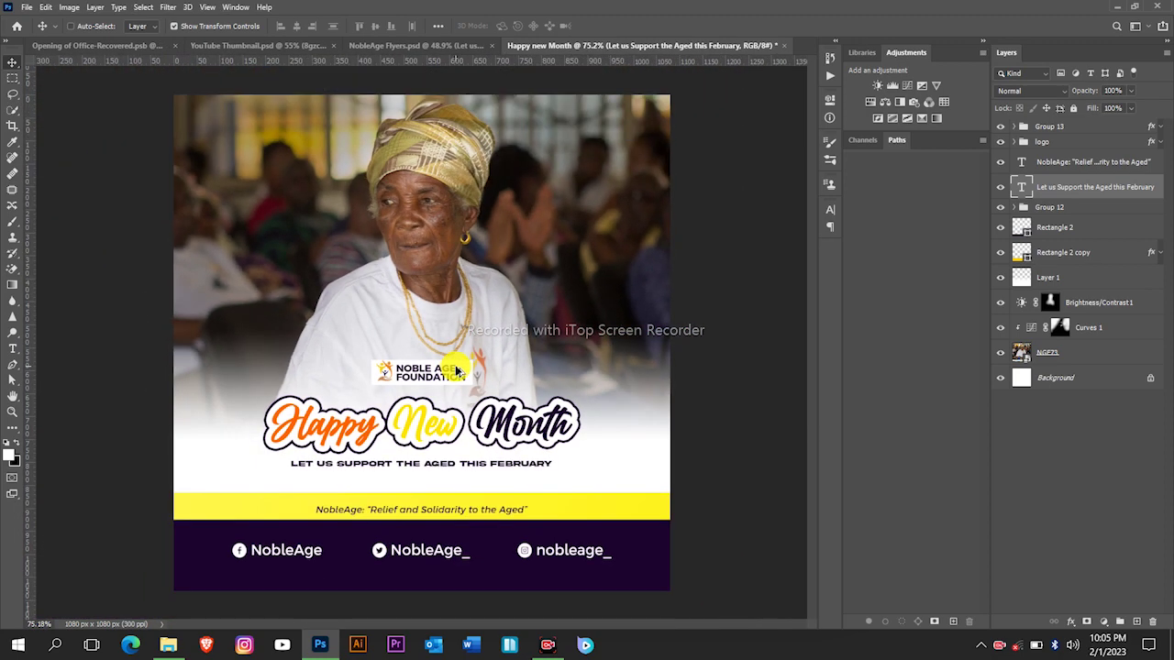
key("ctrl+a")
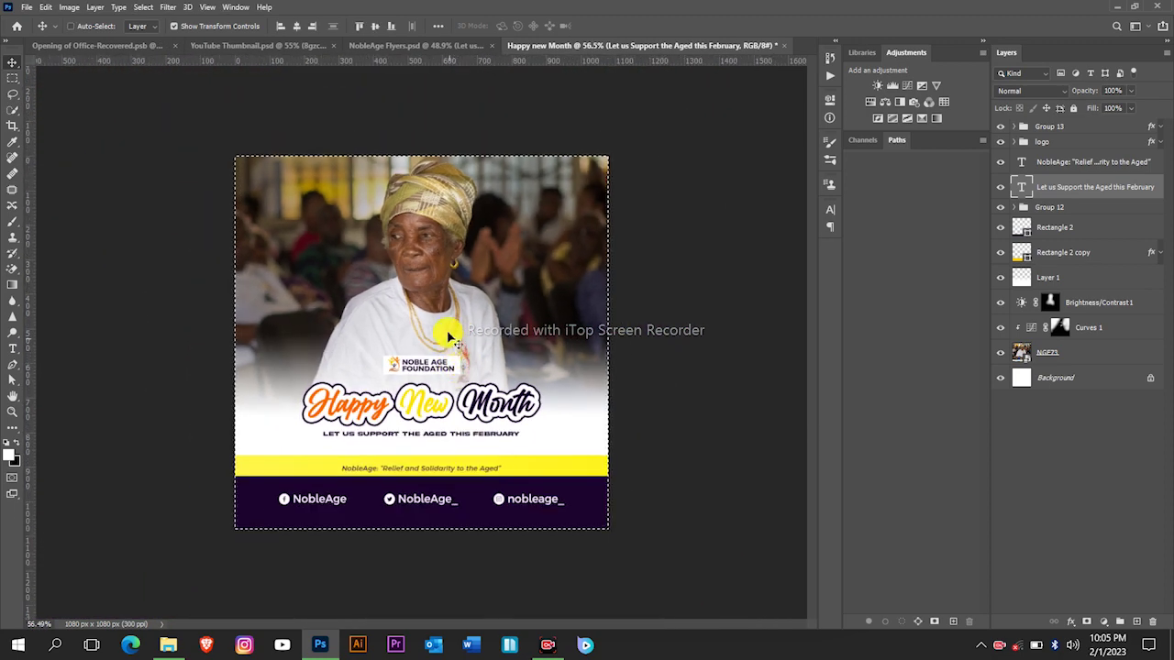
left_click(300, 26)
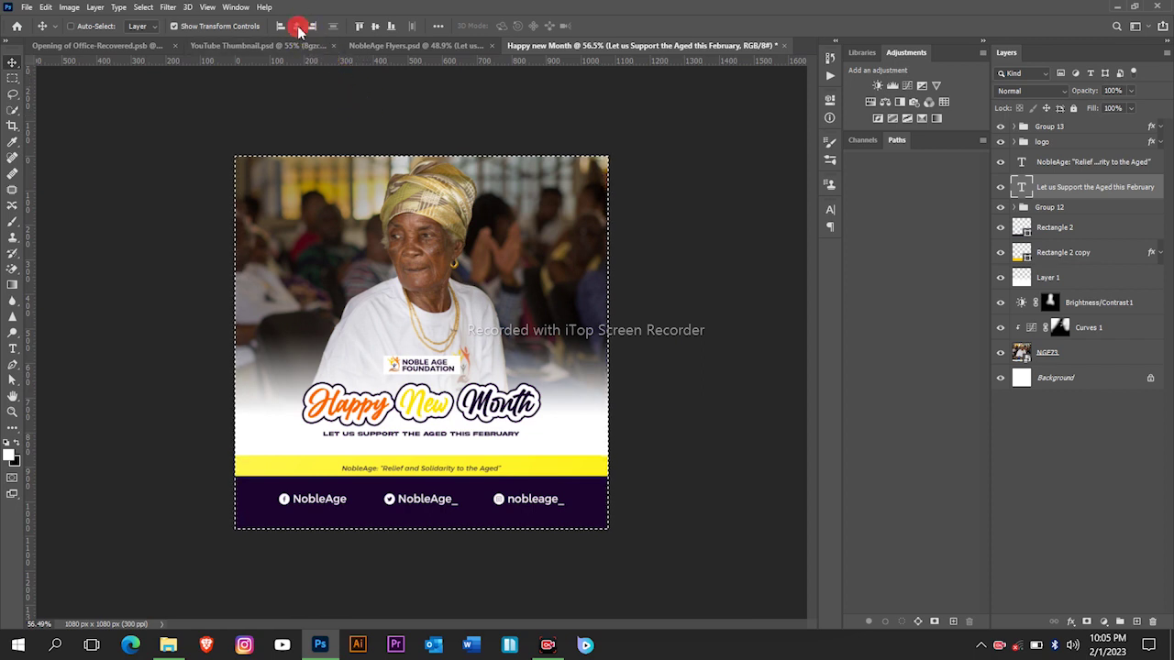
key("ctrl+d")
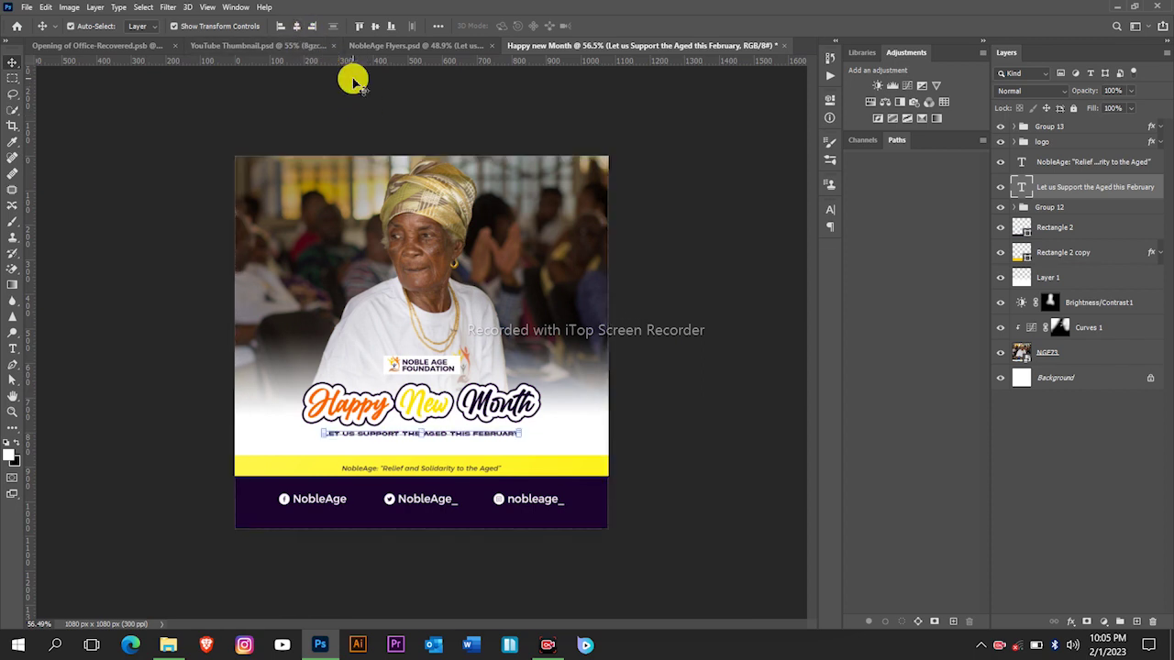